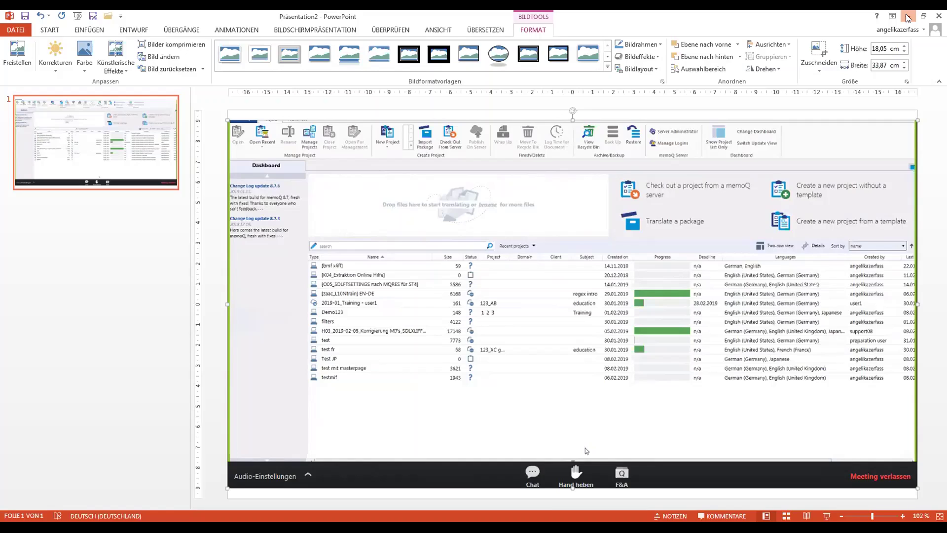
- Switch from PowerPoint to memoQ and review the Project and Subject fields of the new Training 123 project
click(908, 17)
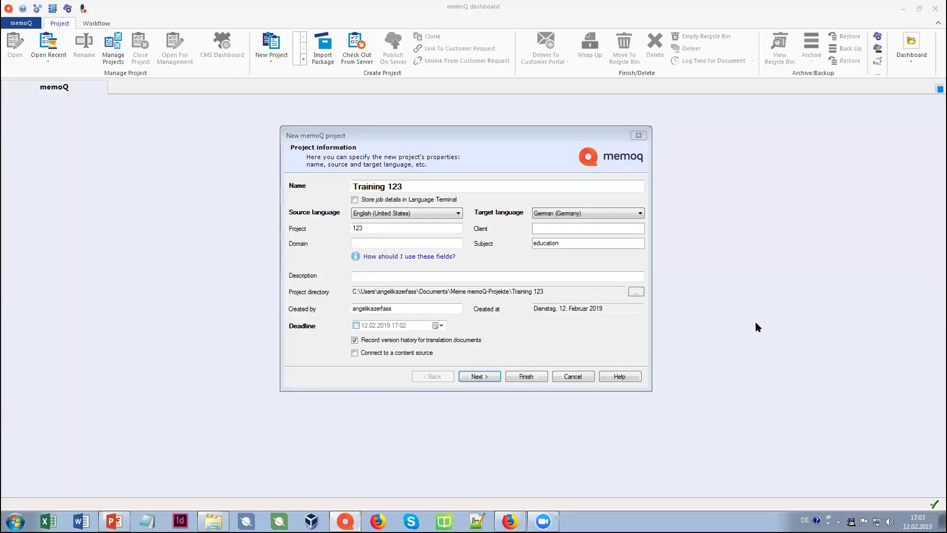
double_click(362, 228)
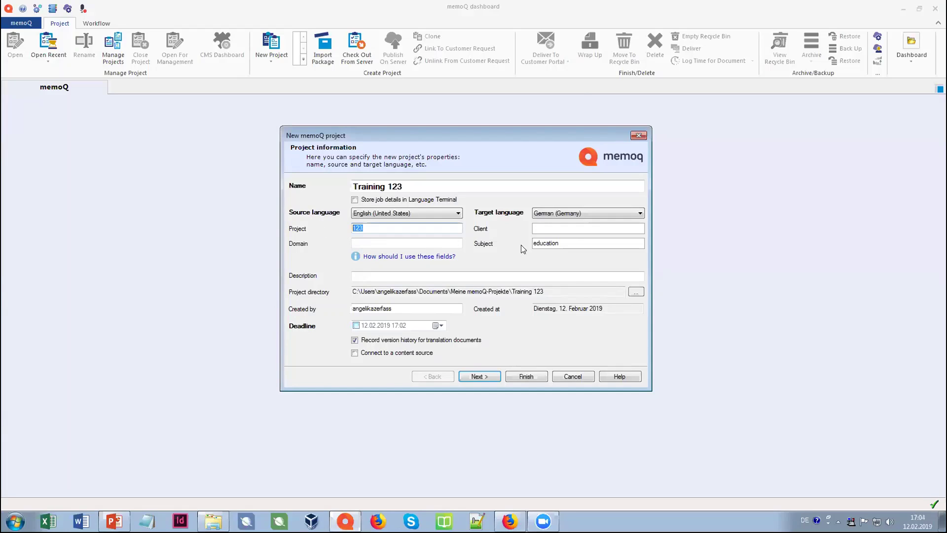
key(Tab)
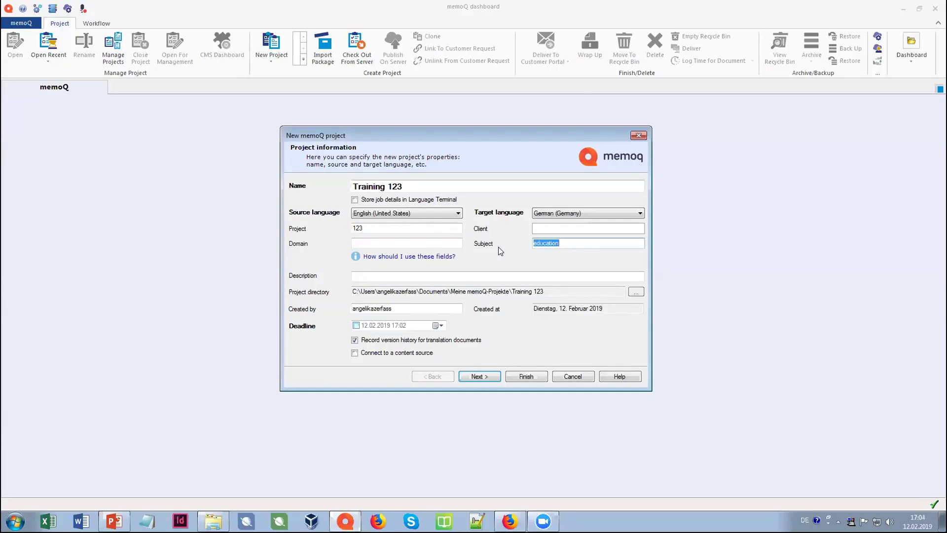
- Accept the project information and import Demo 1.docx as the project's translation document
click(483, 377)
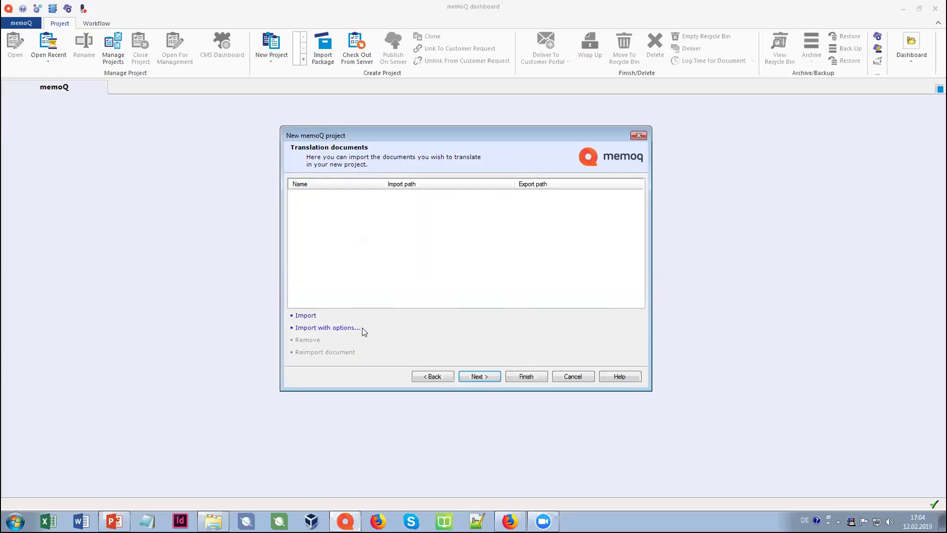
click(309, 319)
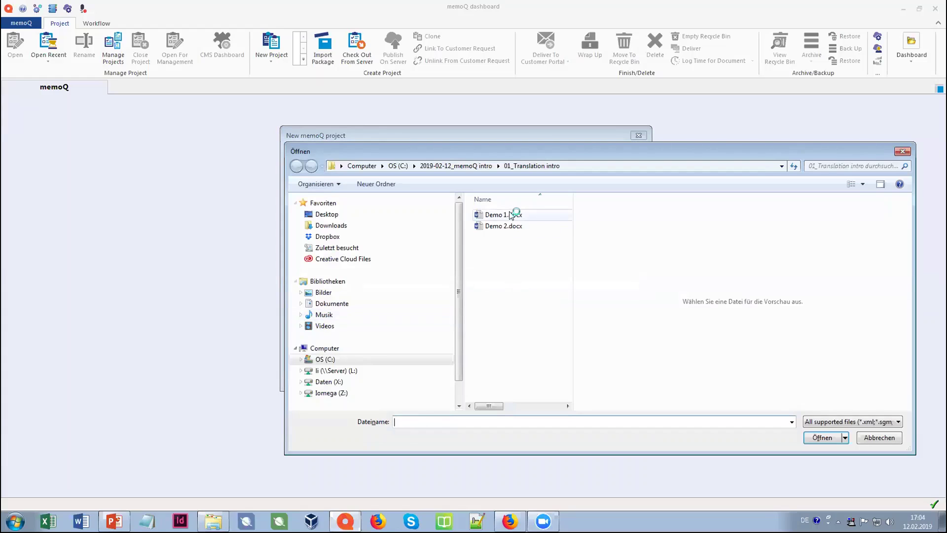
click(510, 216)
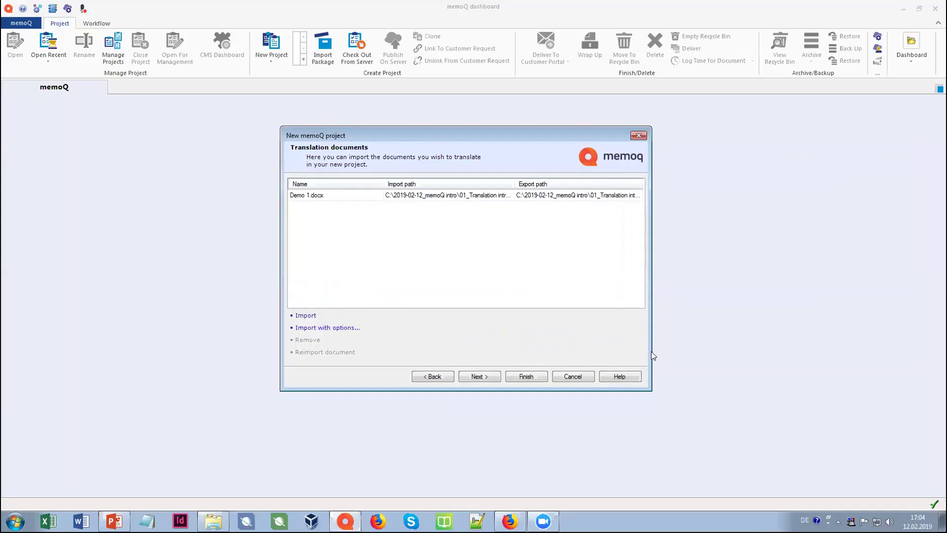
- Resize the document list's columns to read the full export path of Demo 1.docx
click(336, 183)
drag(366, 205, 356, 201)
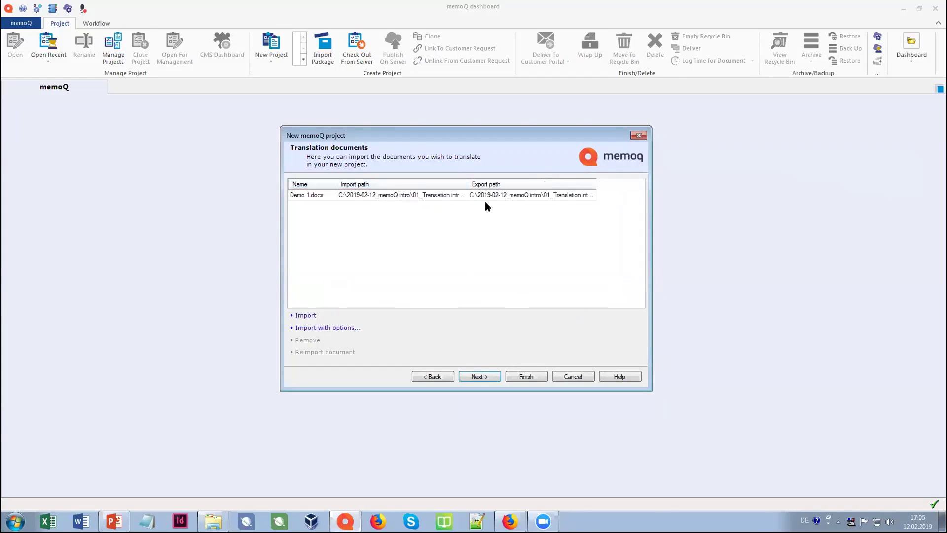
drag(593, 184, 644, 185)
drag(466, 184, 439, 184)
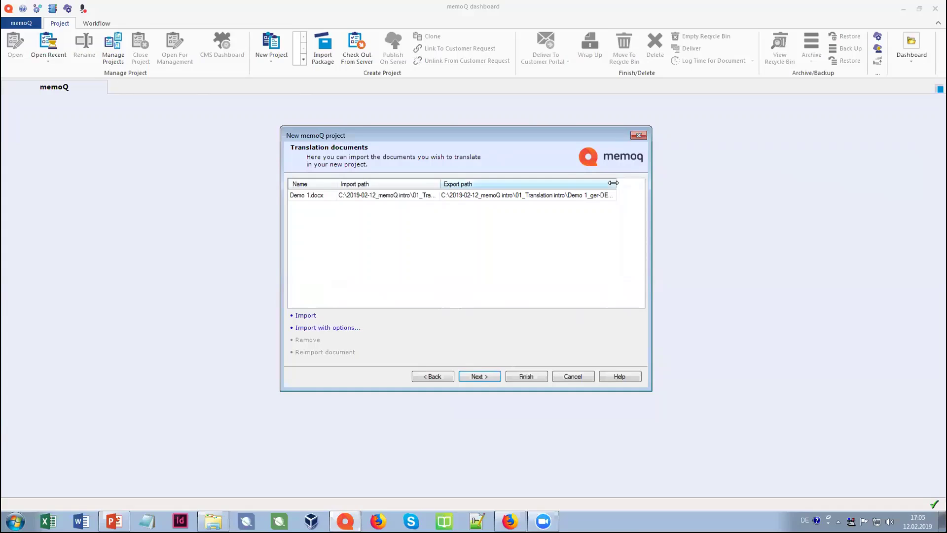
drag(616, 184, 640, 185)
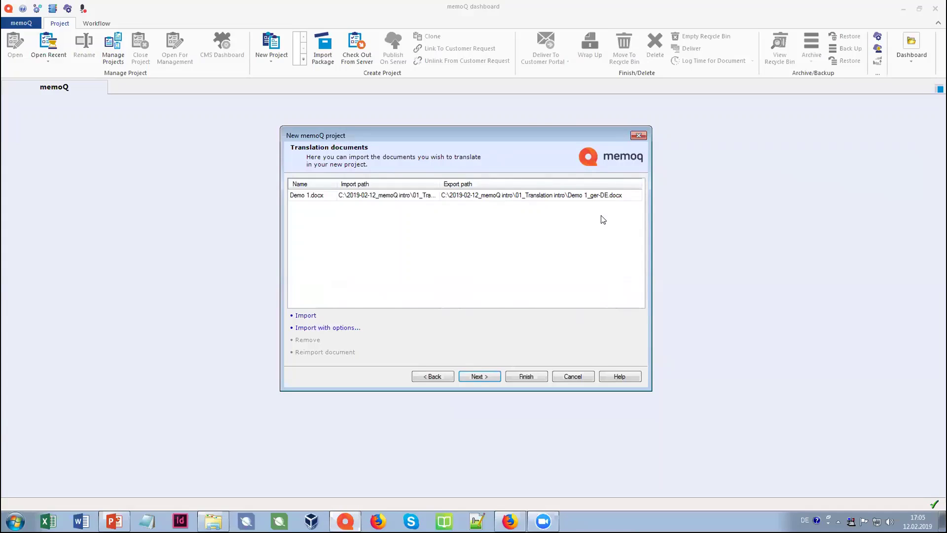
- Proceed to the translation memories page and widen the Source column to show the full language names
click(480, 376)
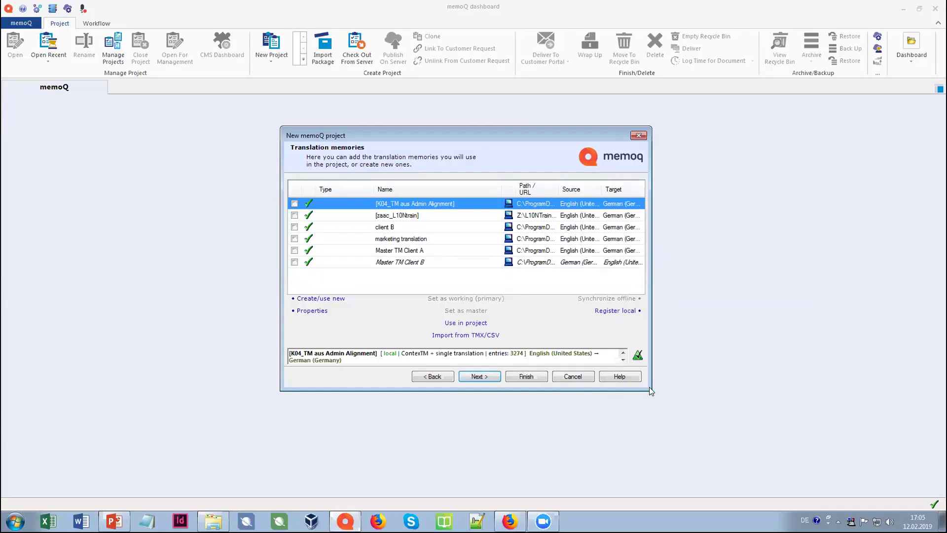
double_click(502, 187)
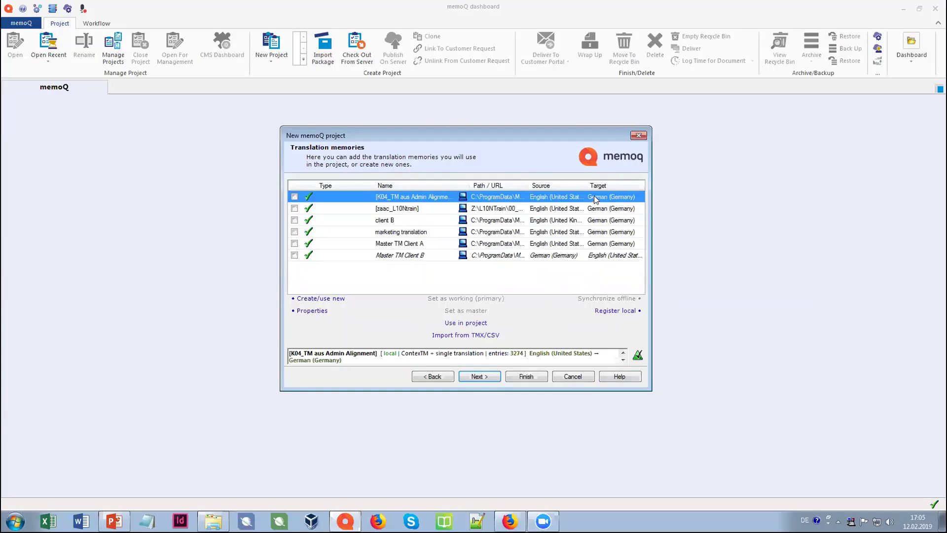
drag(587, 185, 617, 185)
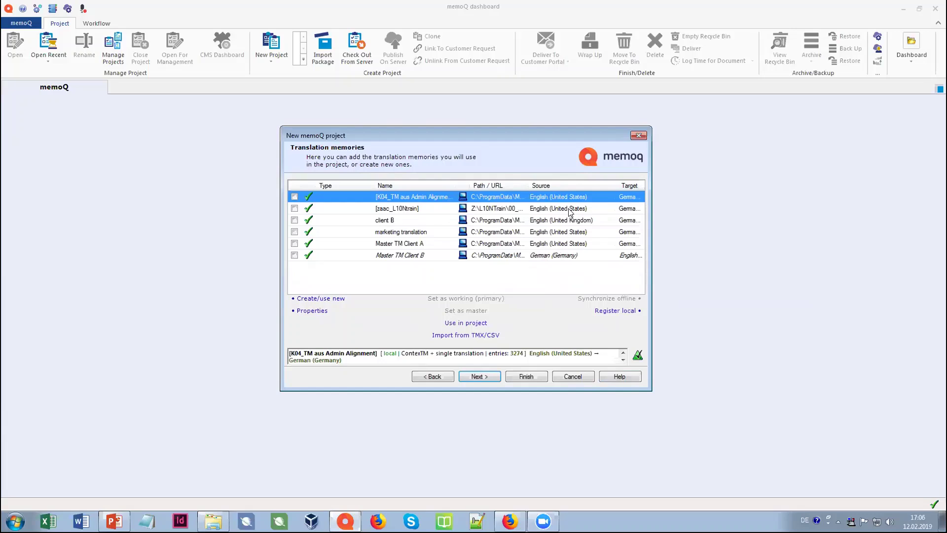
click(295, 220)
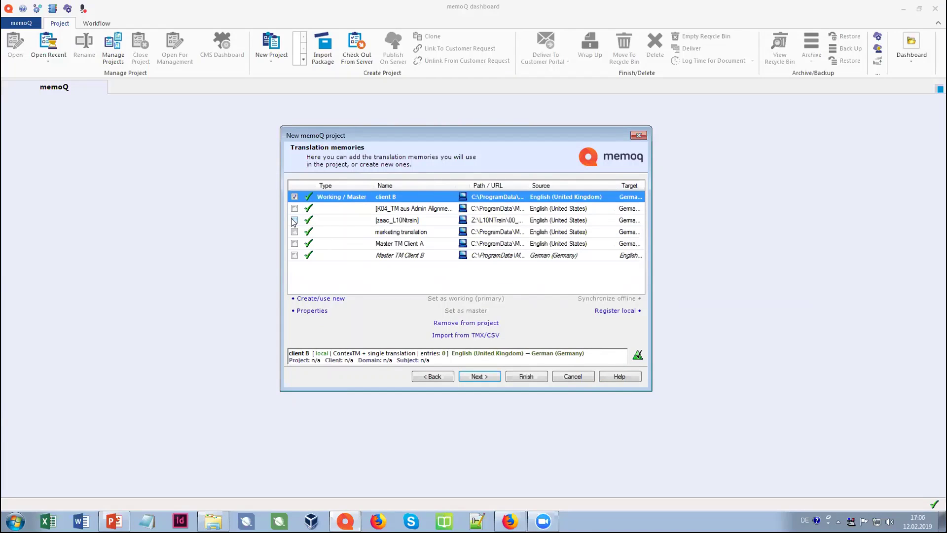
click(295, 255)
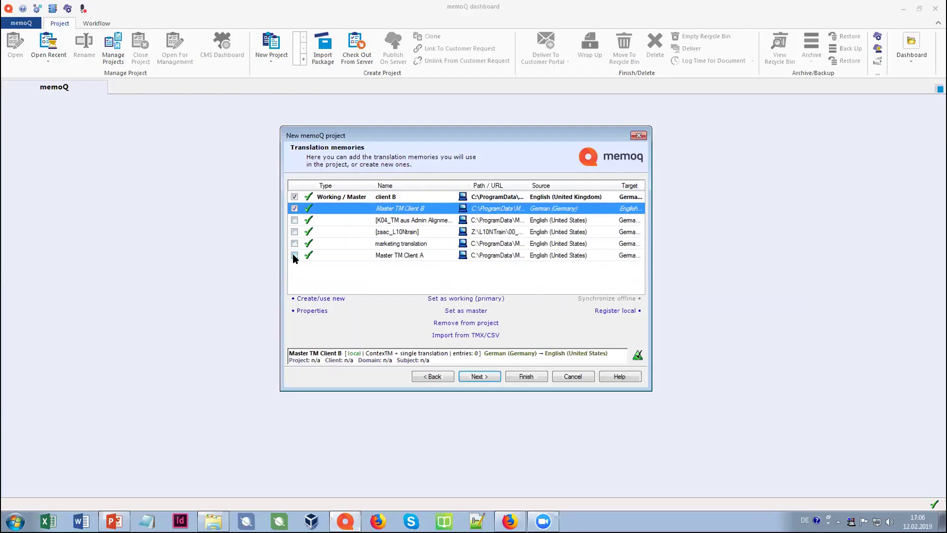
click(295, 256)
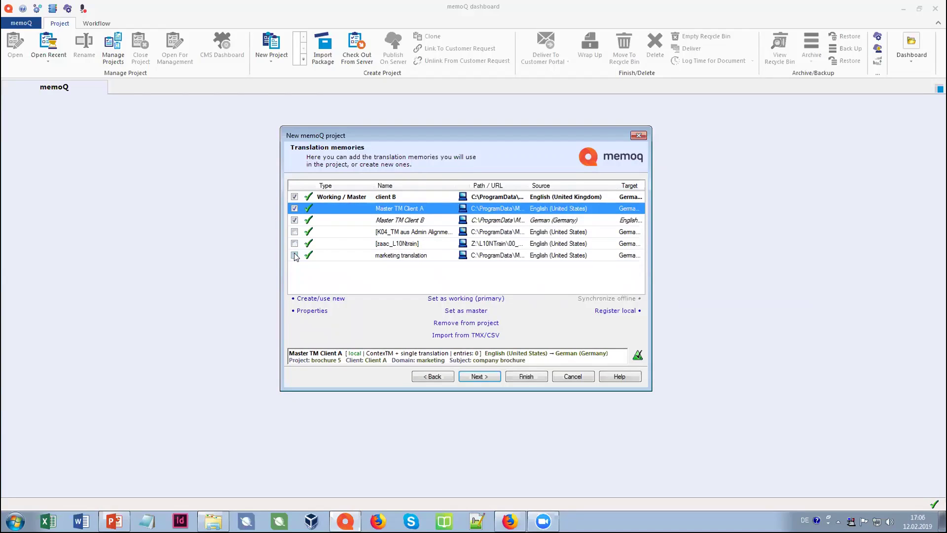
click(294, 220)
click(294, 207)
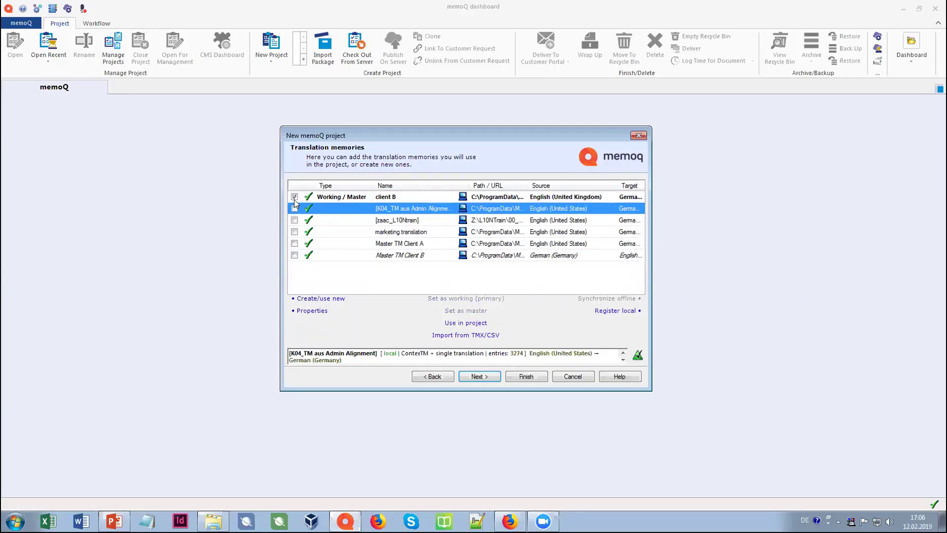
click(294, 197)
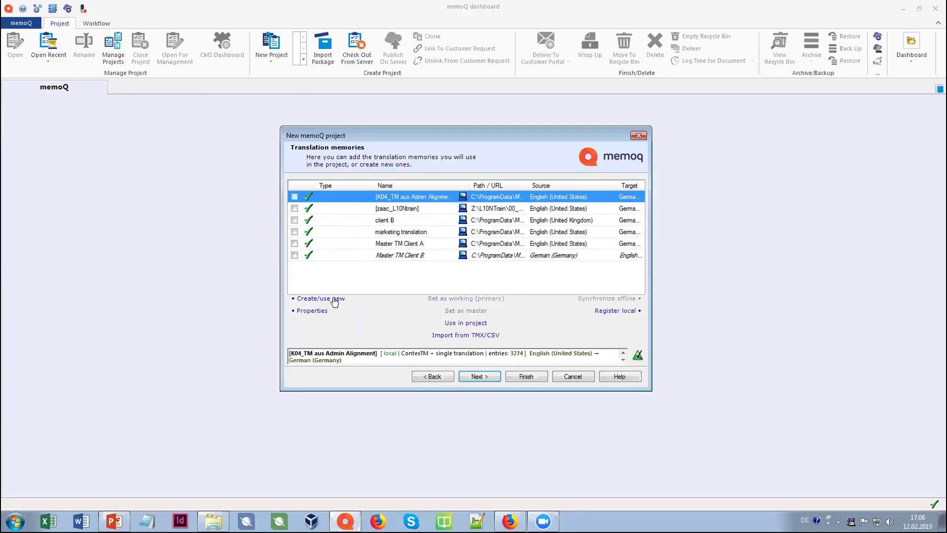
- Create a new translation memory named Training 123 for the project, keeping the default options
click(335, 299)
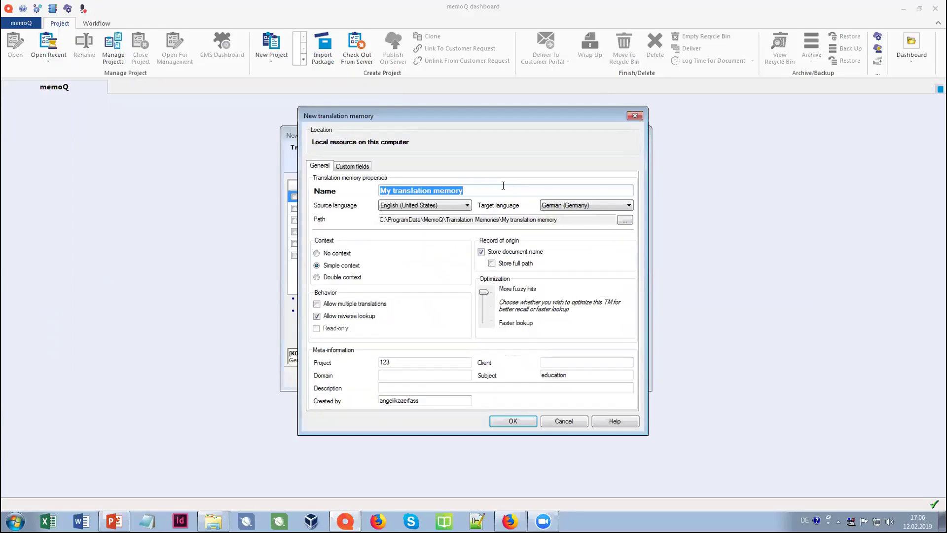
text(Training 123)
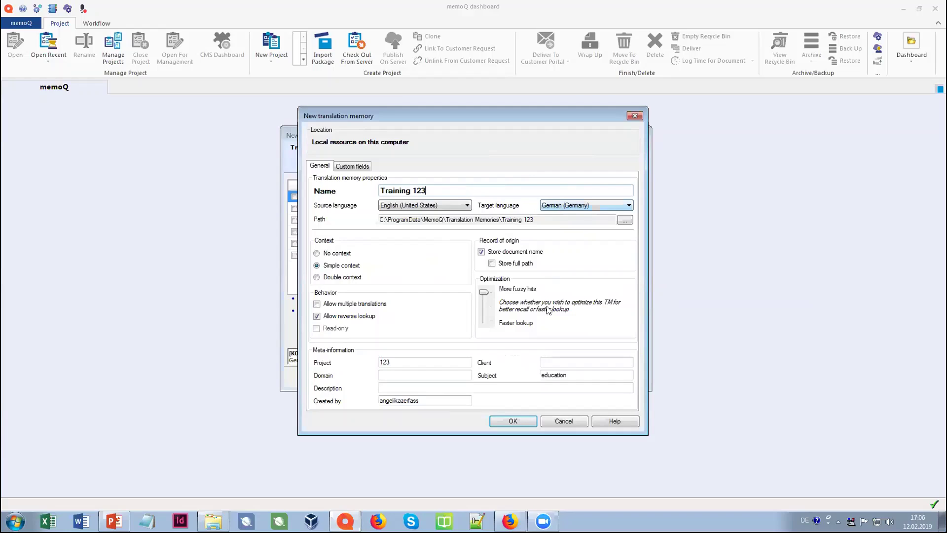
click(513, 422)
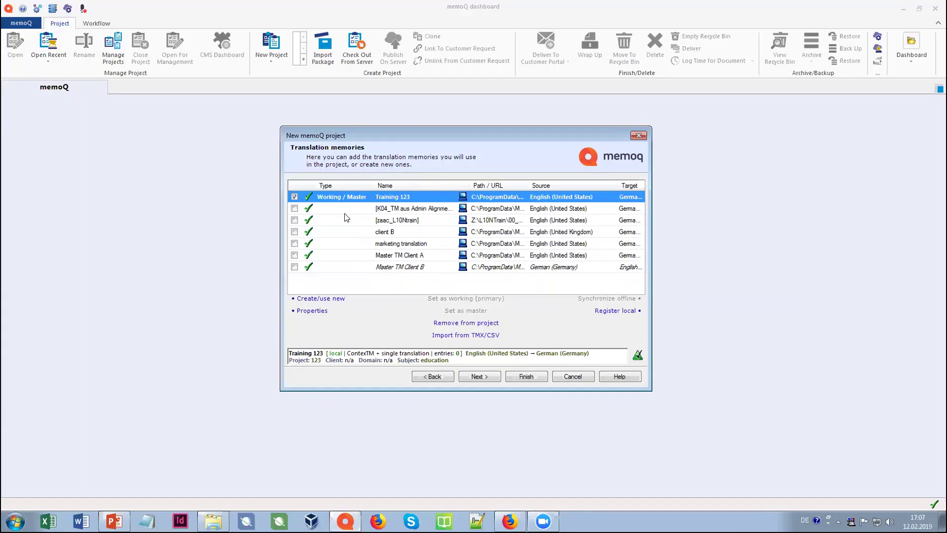
- Create a term base named Training 123 for English (United States) and German (Germany), and finish the project setup
click(476, 377)
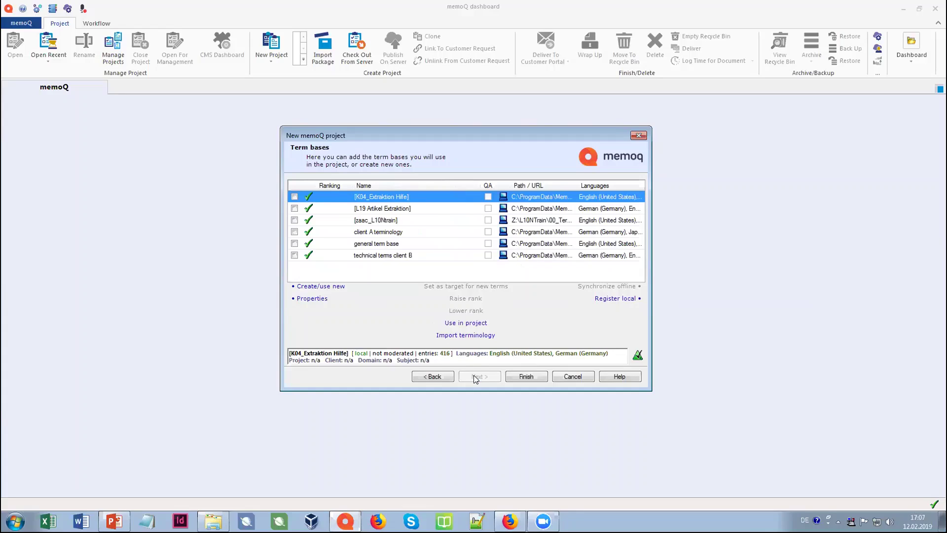
click(338, 290)
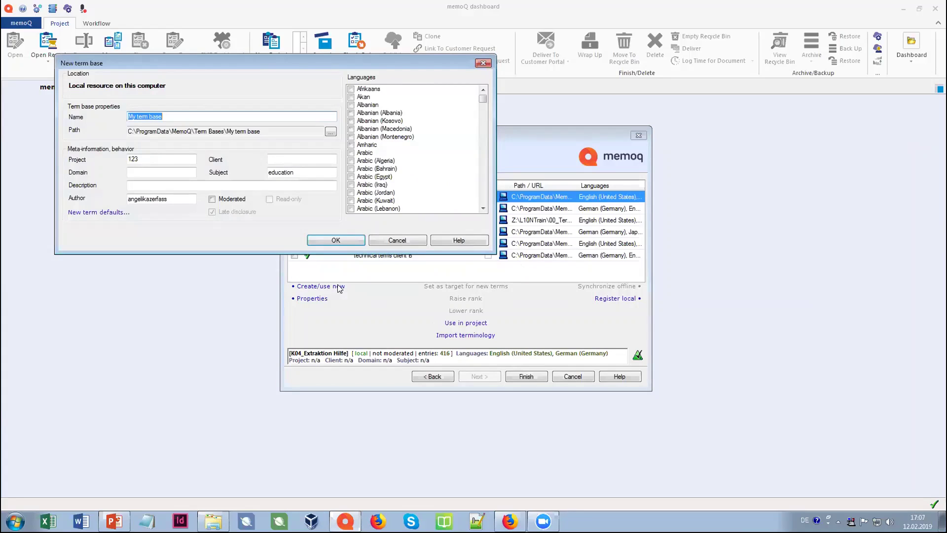
text(Training 123)
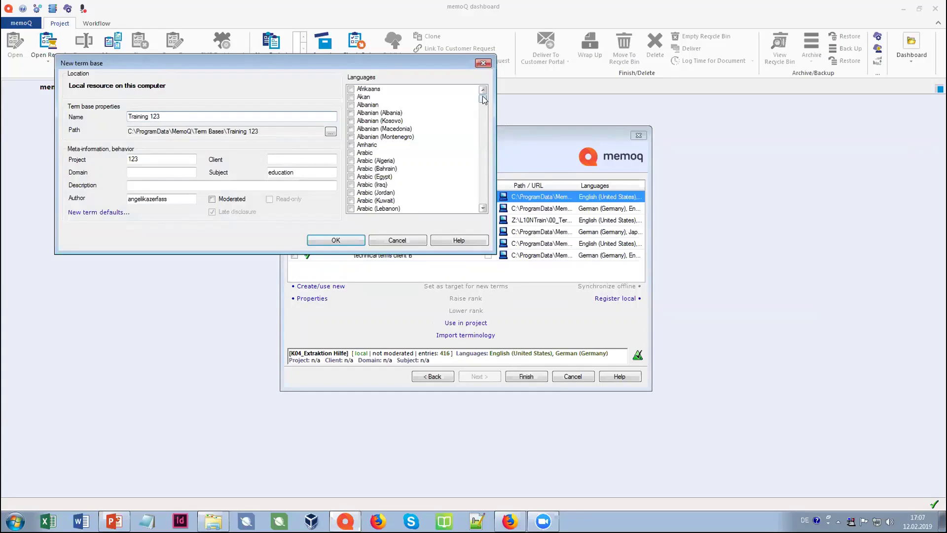
drag(483, 97, 482, 127)
click(437, 129)
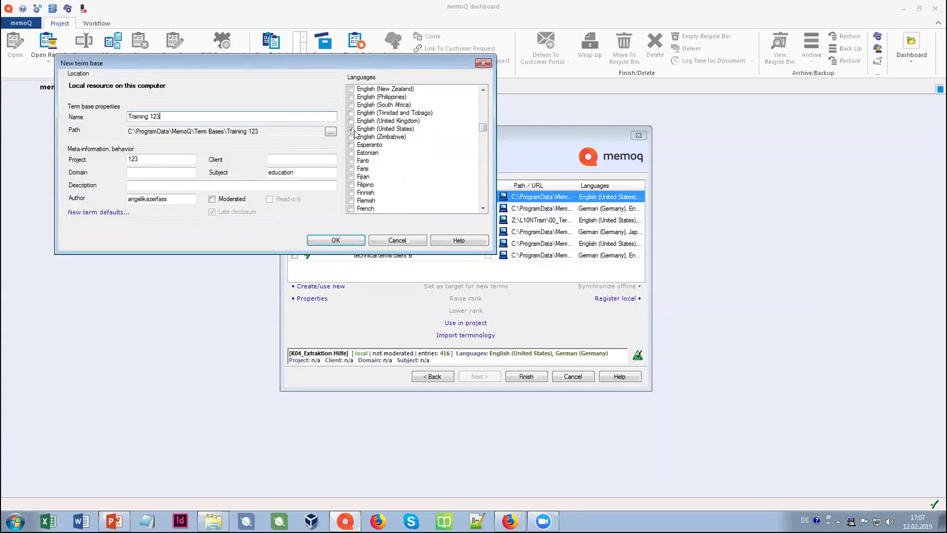
click(334, 241)
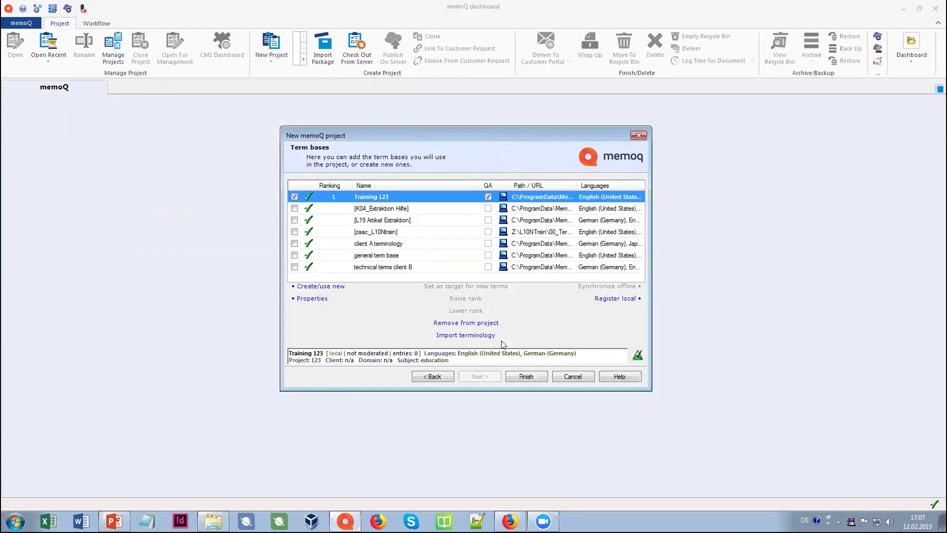
click(526, 377)
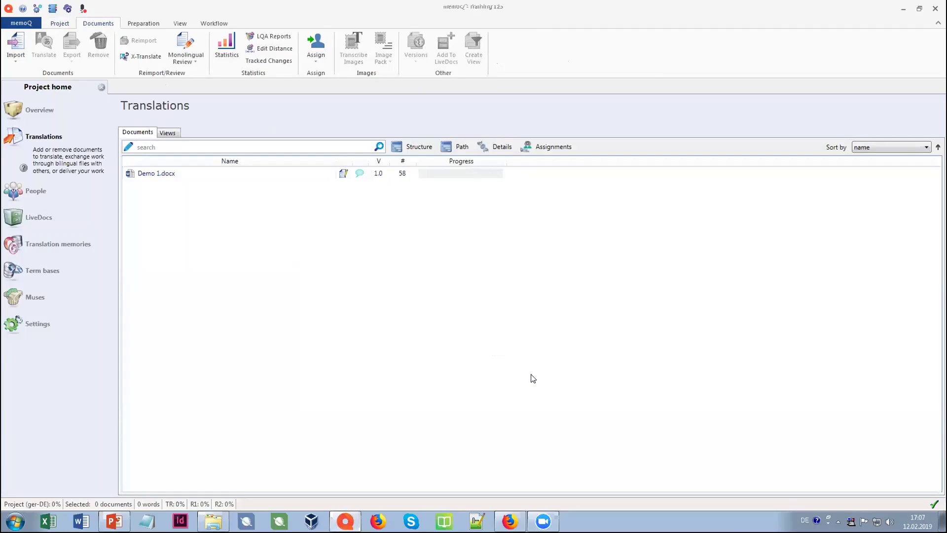
- Close the project and reopen Training 123 from the dashboard's project list
click(101, 88)
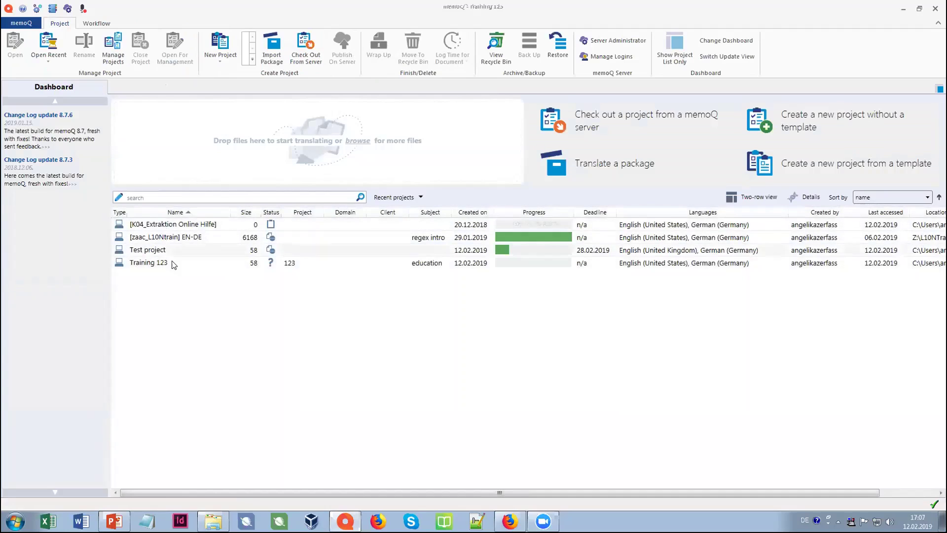
click(172, 263)
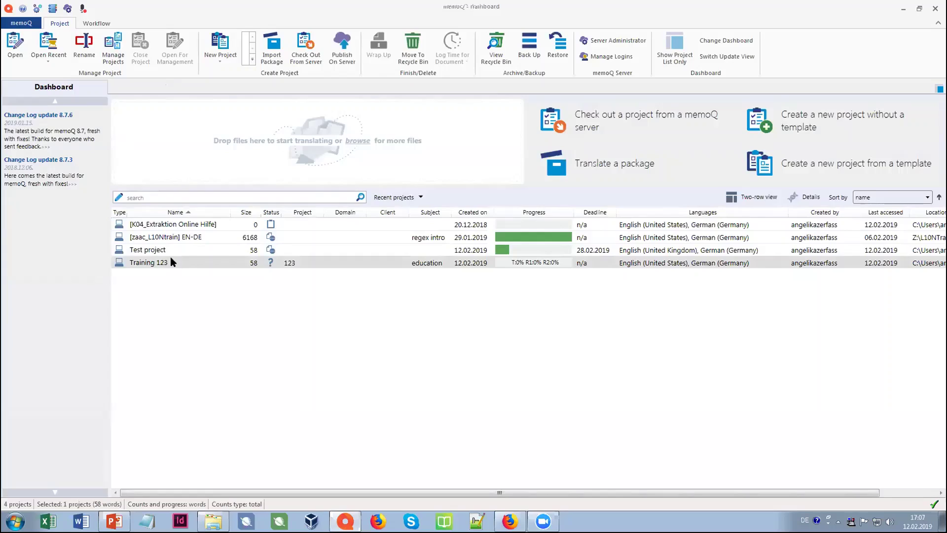
double_click(170, 262)
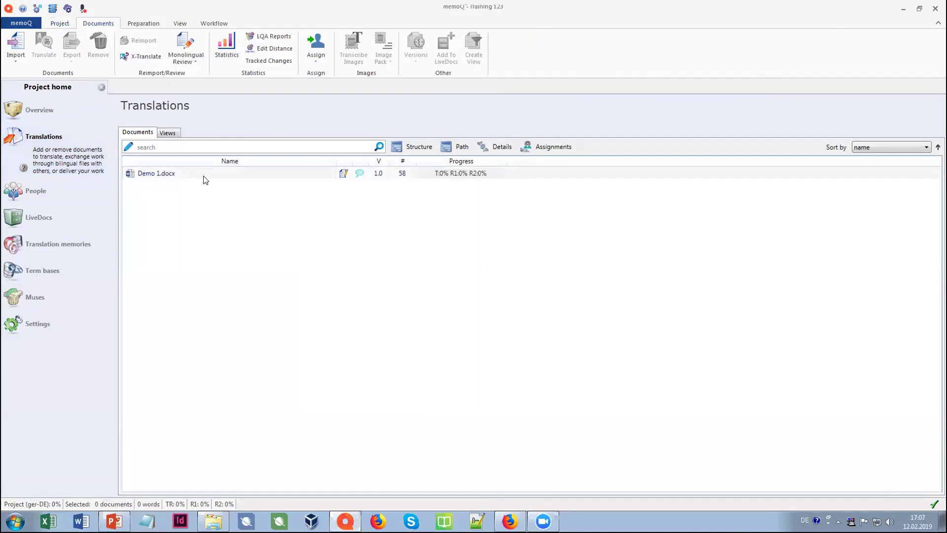
- Review the translation memories and term bases assigned to the project, and return to its translation documents
click(60, 246)
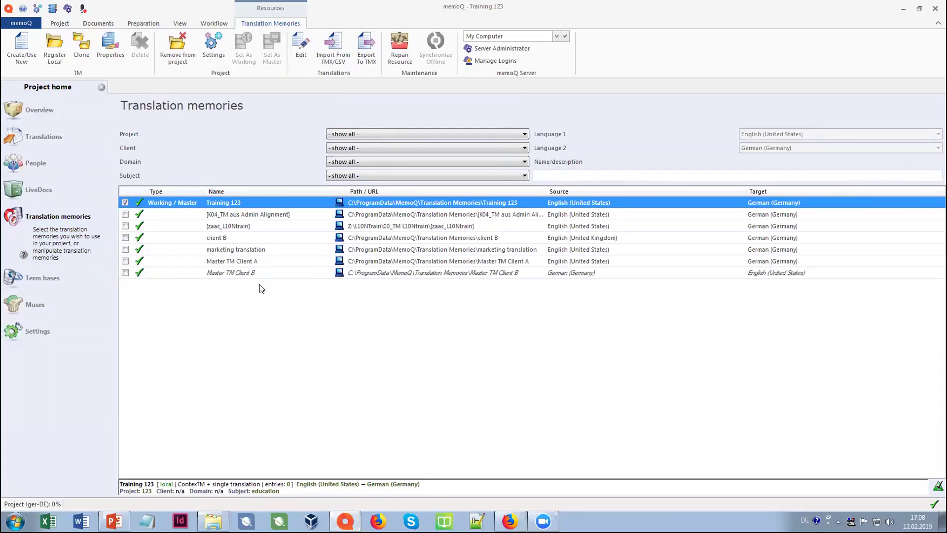
click(67, 273)
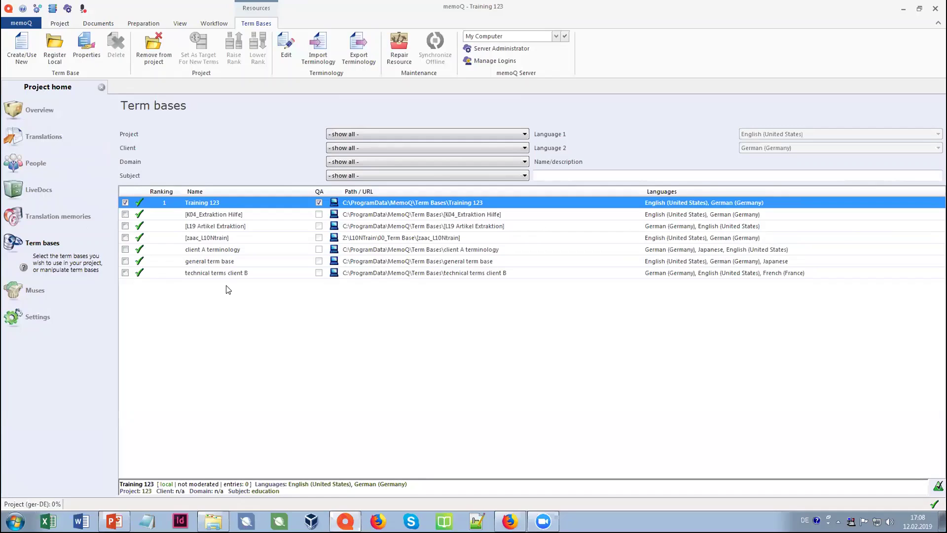
click(48, 138)
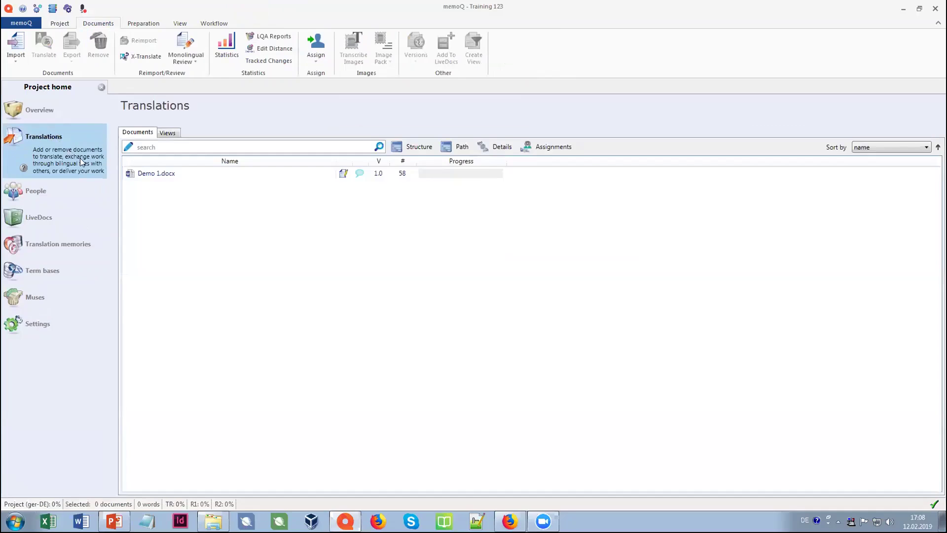
- Open Demo 1.docx for translation and enter "Dies ist ein neuer Satz." as the first segment's target text
double_click(153, 173)
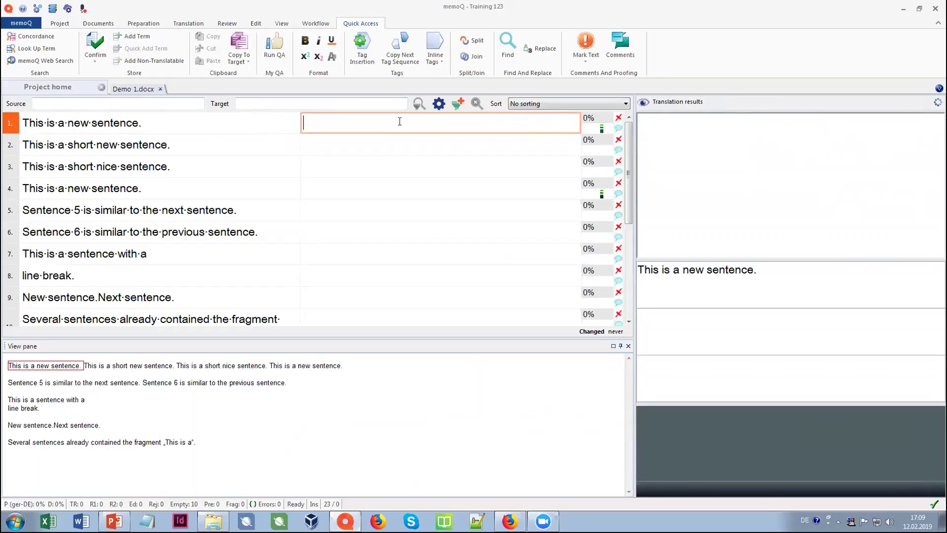
text(Dies ist)
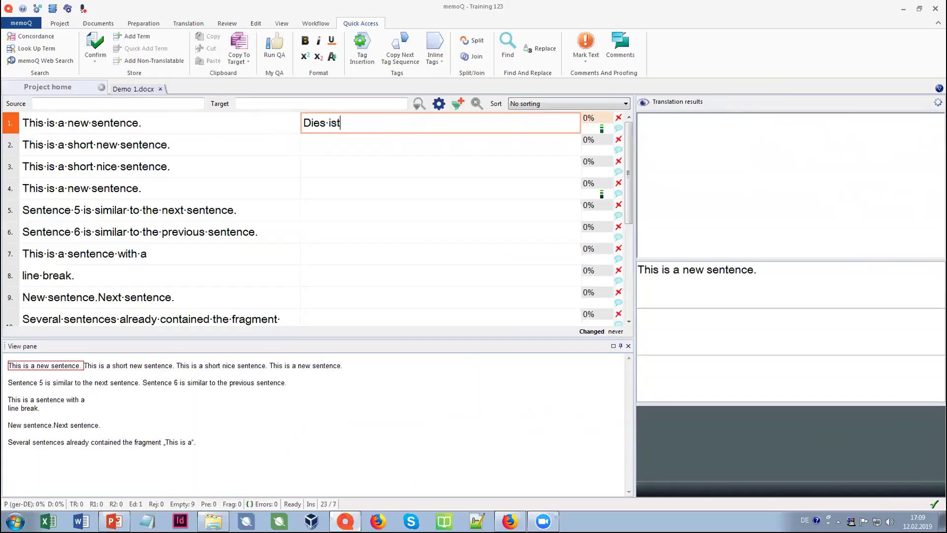
text( ein neuer Satz.)
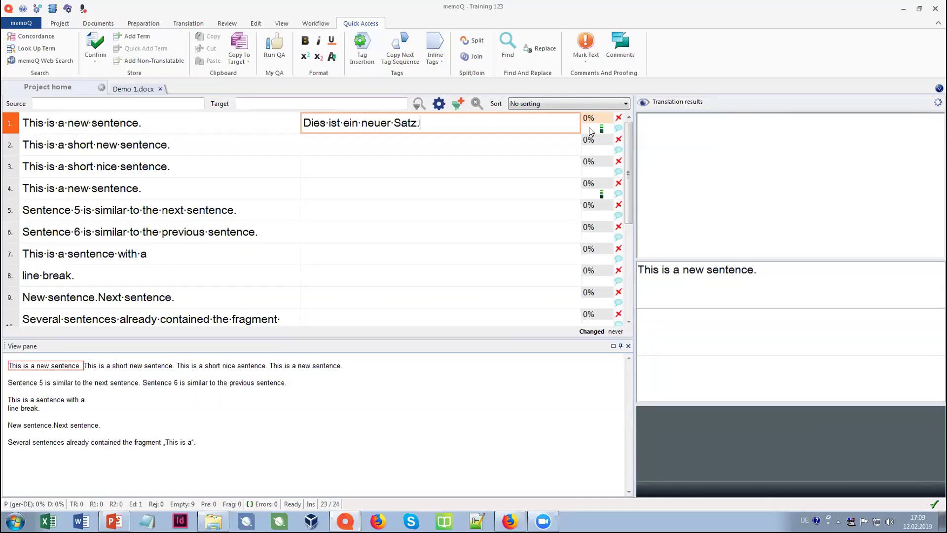
- Confirm the first segment's translation and examine the second segment's source text
click(93, 42)
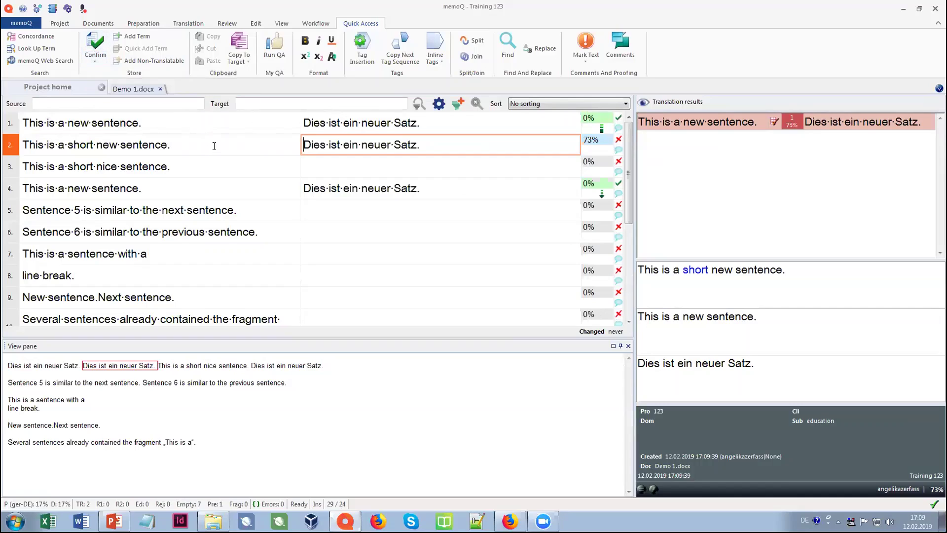
drag(214, 146, 23, 144)
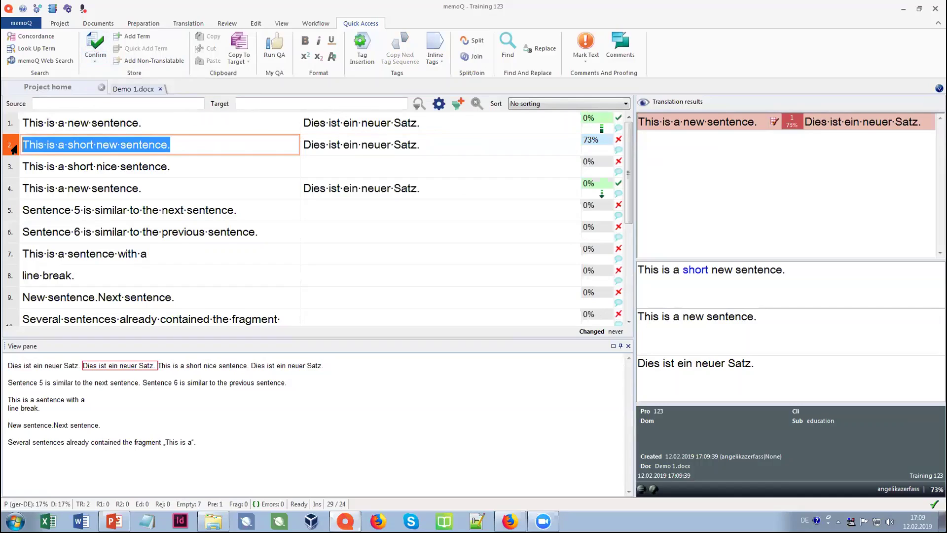
click(196, 141)
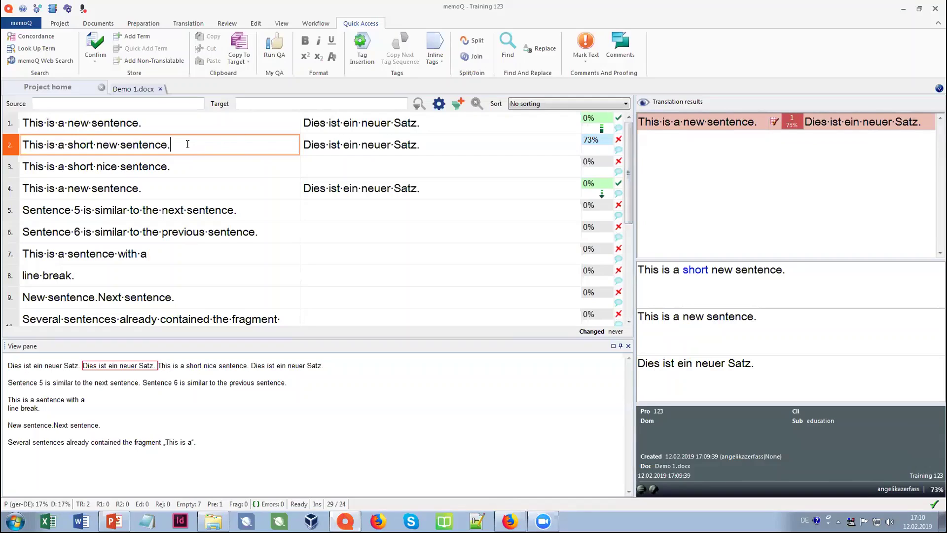
triple_click(58, 145)
click(220, 144)
- Compare the second segment's source with the source and target text of the match in the translation results
drag(787, 270, 638, 270)
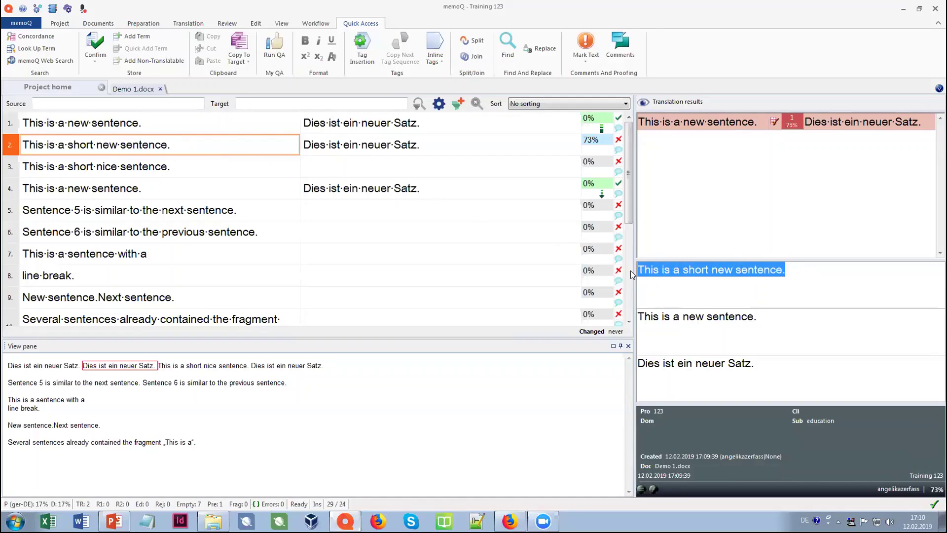
click(805, 268)
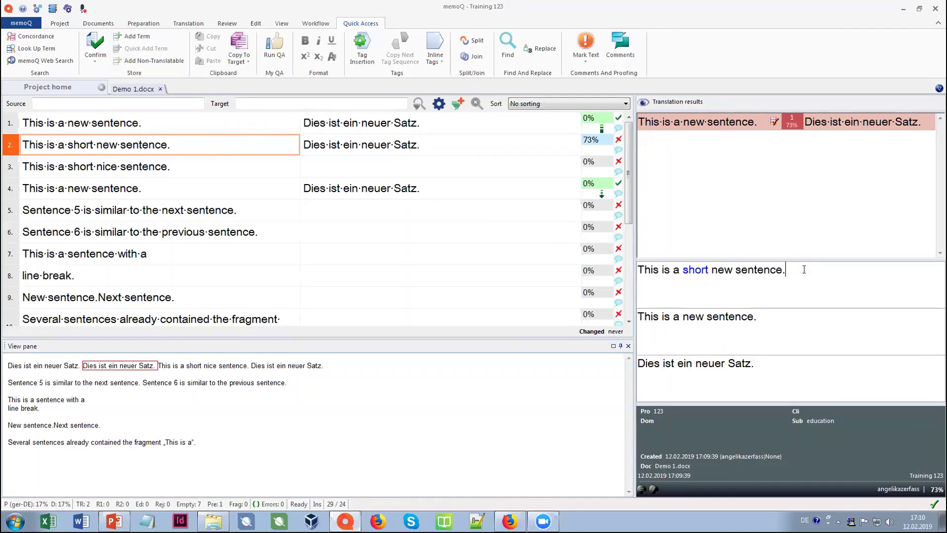
click(778, 317)
key(ctrl+shift+Left)
key(ctrl+shift+Left)
key(ctrl+shift+Left)
key(ctrl+shift+Left)
key(ctrl+shift+Left)
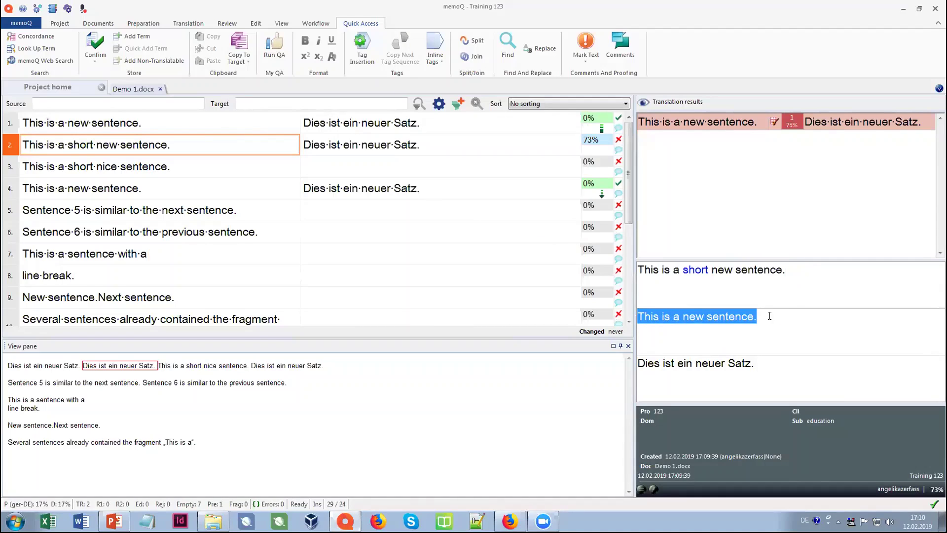
click(774, 315)
drag(782, 363, 637, 363)
click(774, 364)
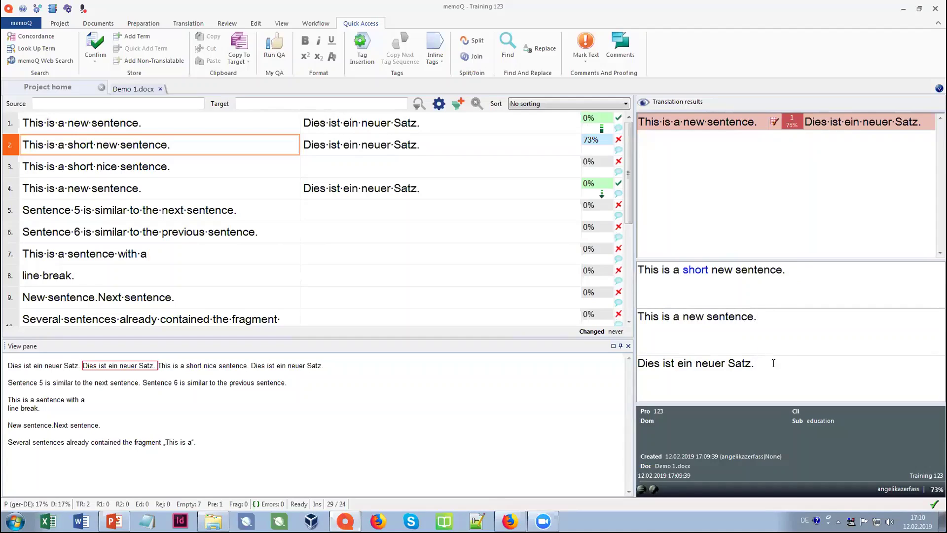
click(783, 318)
drag(763, 364, 644, 366)
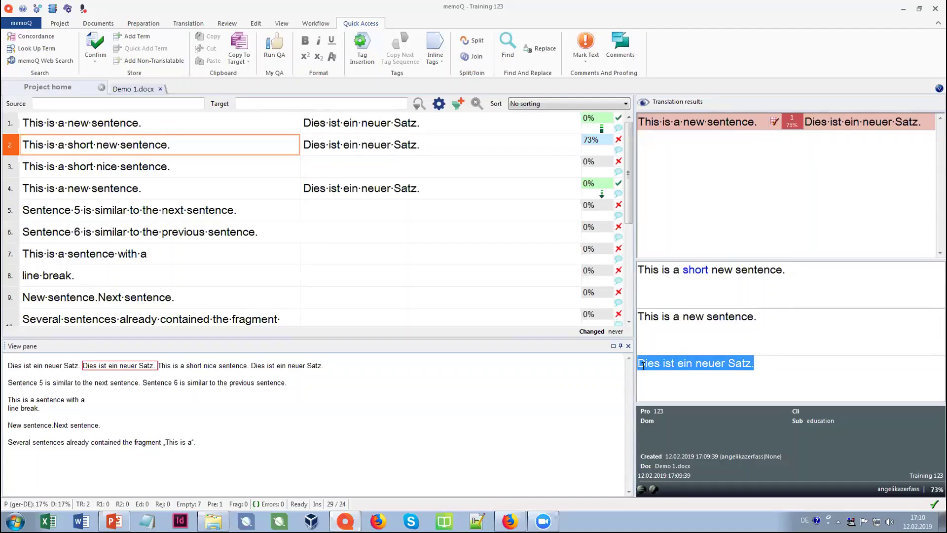
- Insert "kurzer," before "neuer" in the second segment's target text
click(425, 144)
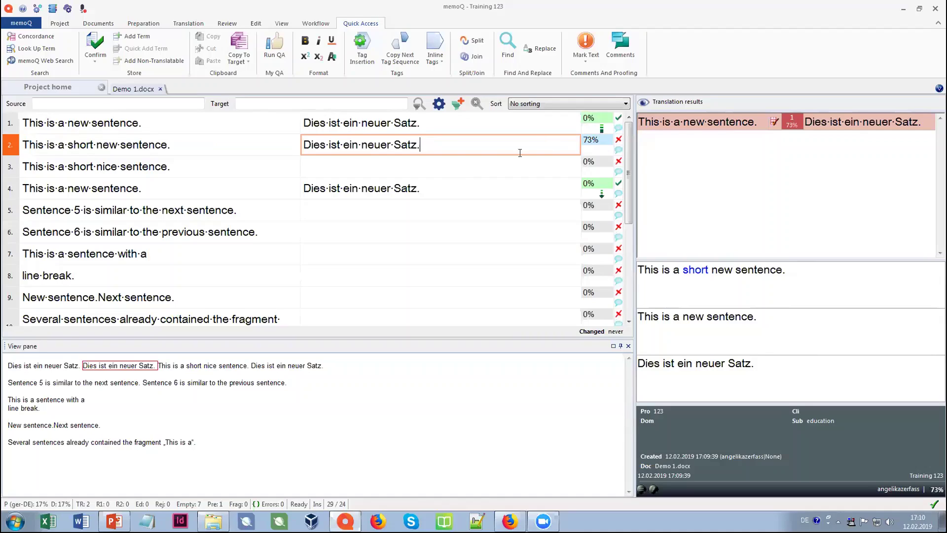
click(361, 143)
text(kurzer,)
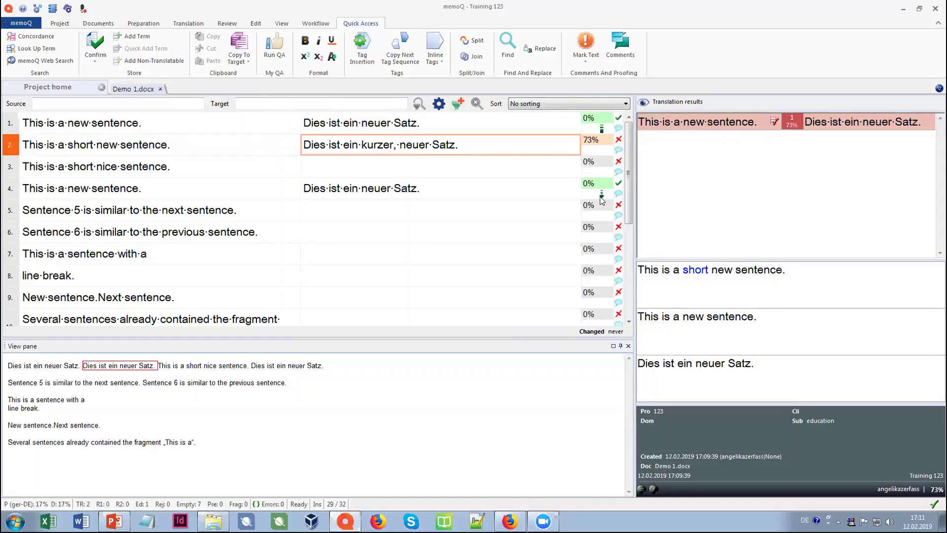
- Compare the repeated segments 1 and 4, checking their source texts, target texts and match entries
mouse_move(602, 200)
click(242, 123)
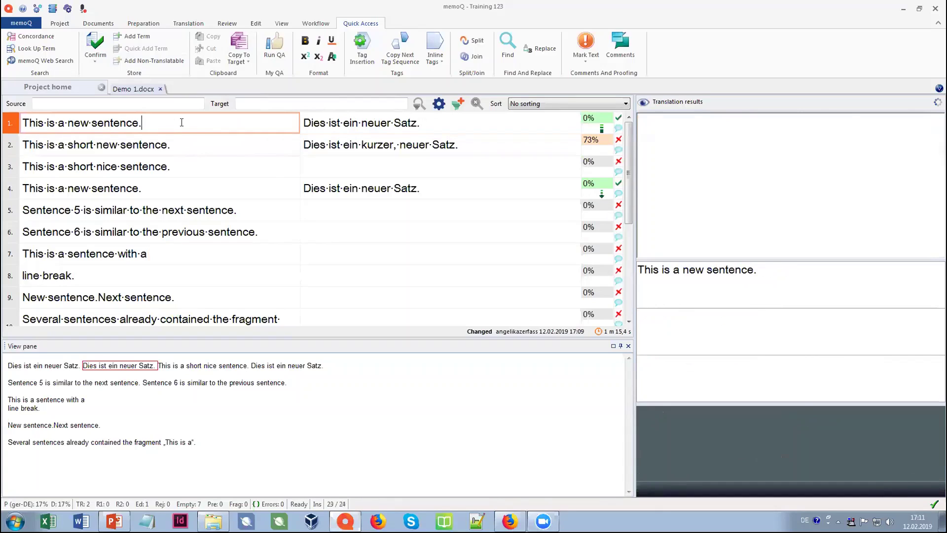
click(179, 187)
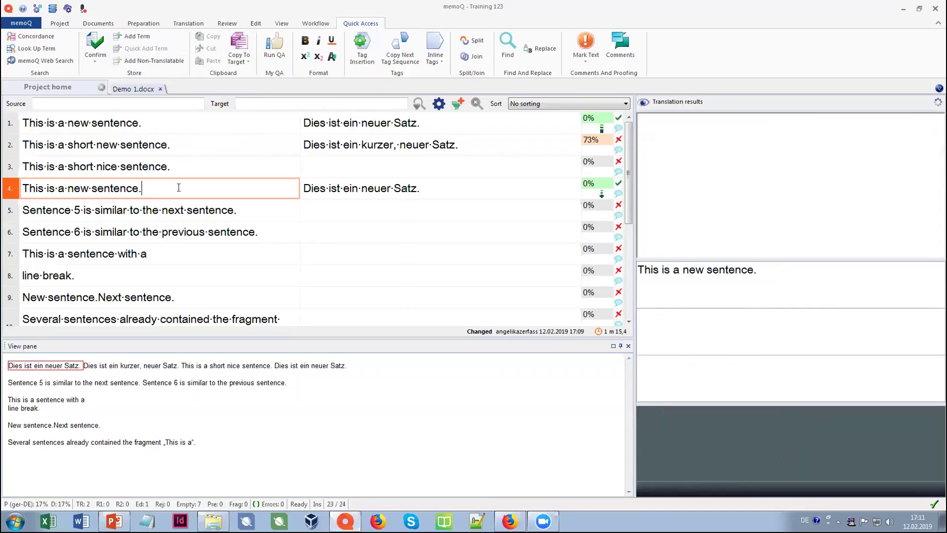
click(185, 123)
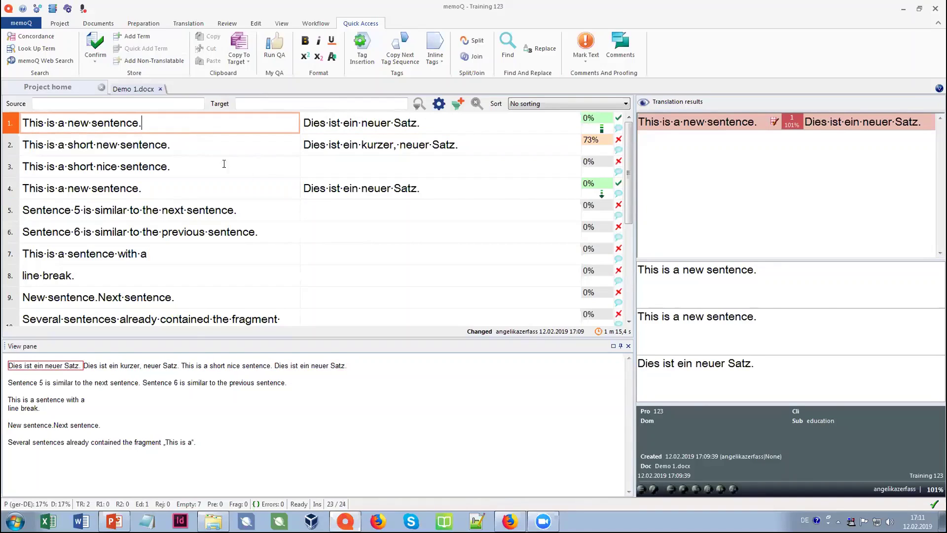
click(442, 186)
key(ctrl+shift+Left)
key(ctrl+shift+Left)
key(ctrl+shift+Left)
key(ctrl+shift+Left)
key(ctrl+shift+Left)
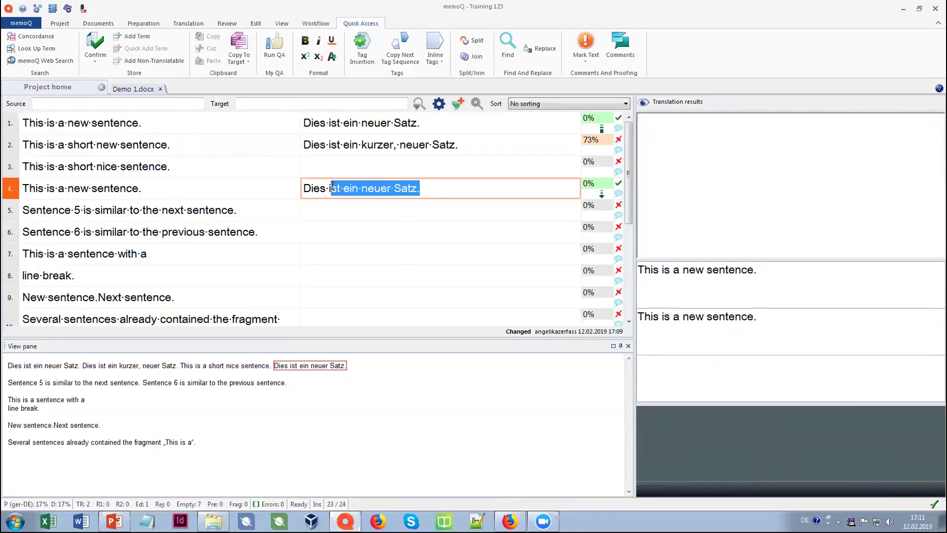
click(452, 187)
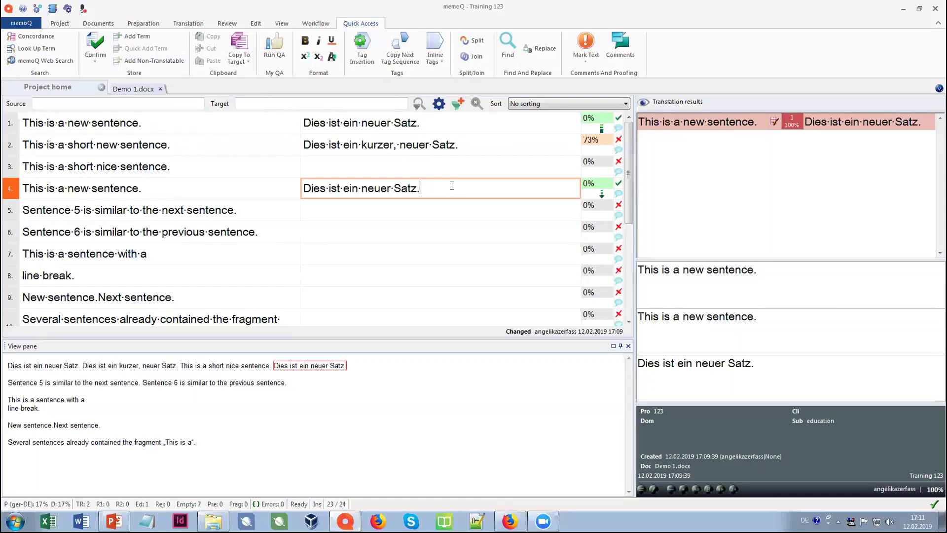
- Confirm the second segment's translation
click(492, 144)
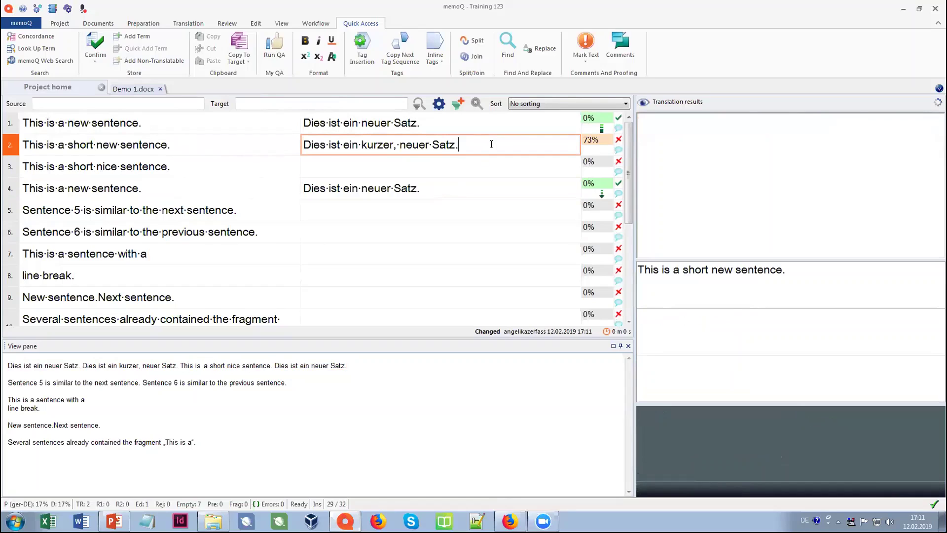
click(97, 45)
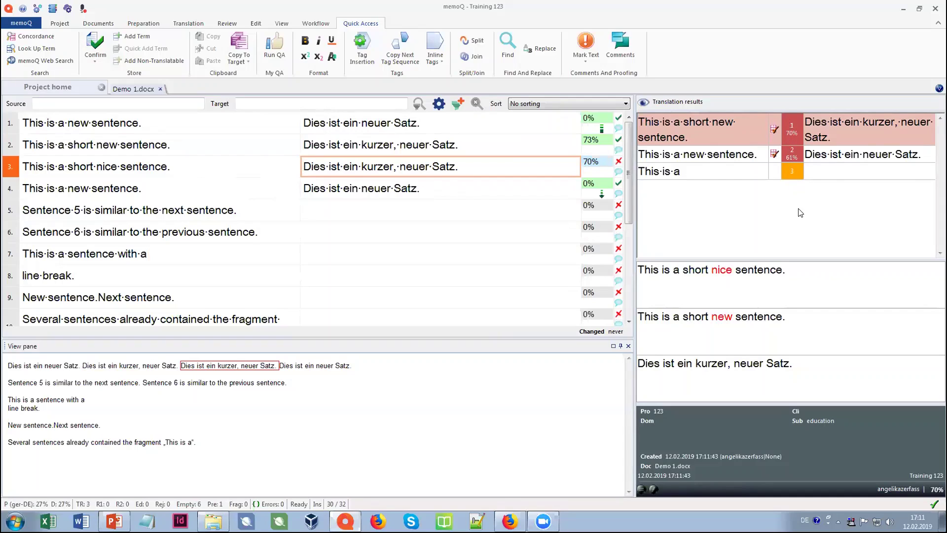
- Look up the fragment "This is a" in the concordance, mark "Dies ist ein" in a hit, and close without inserting it
click(698, 171)
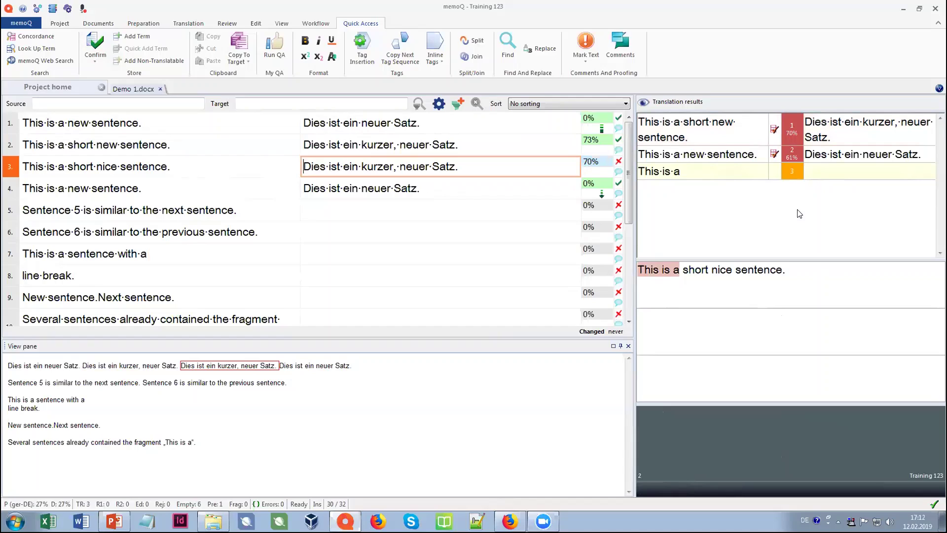
double_click(793, 175)
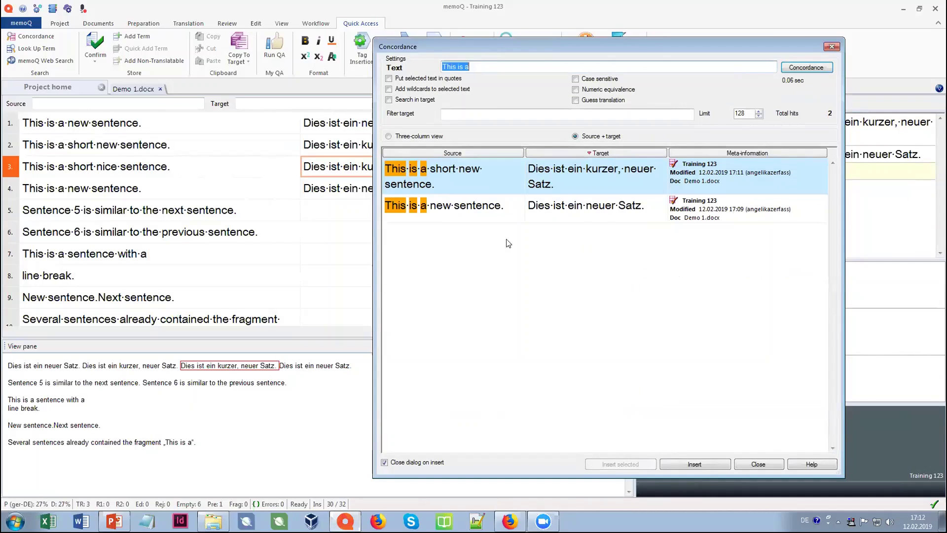
click(455, 181)
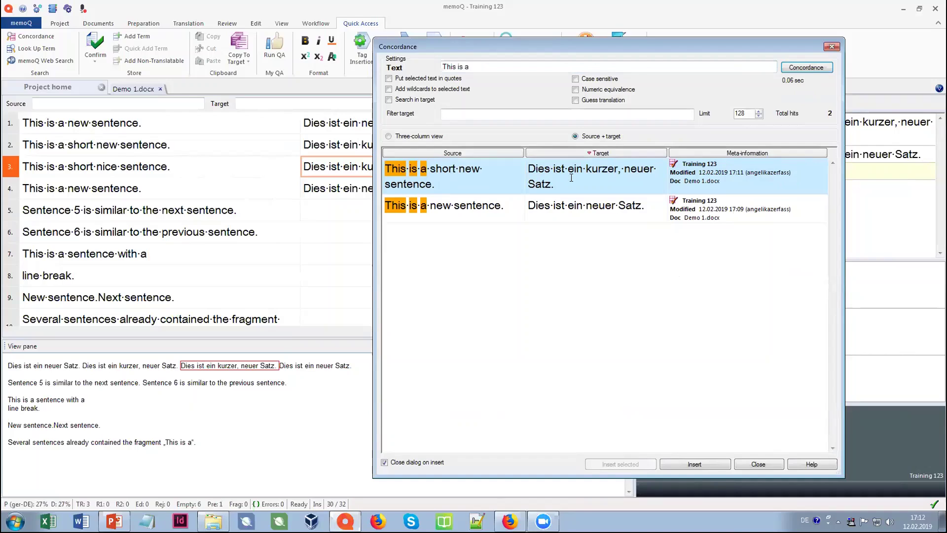
click(508, 204)
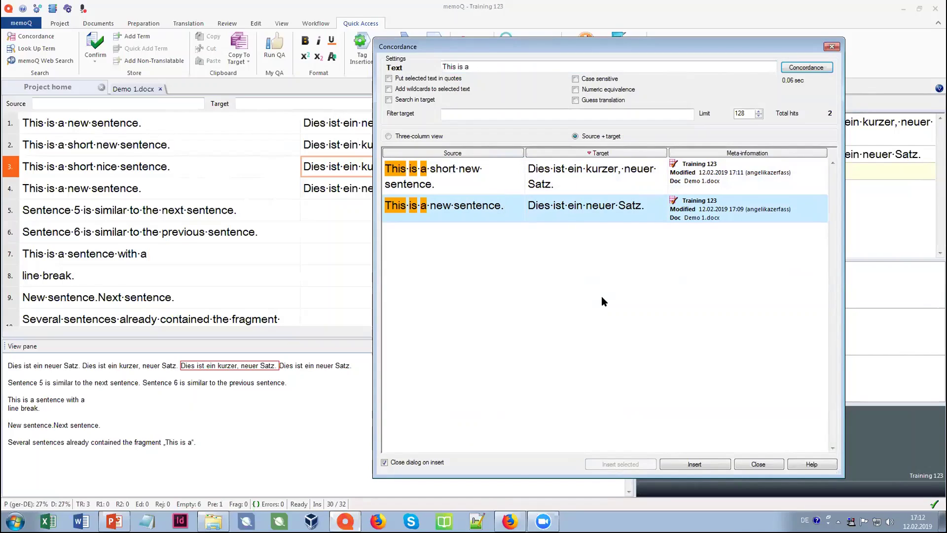
click(655, 205)
drag(529, 206, 582, 206)
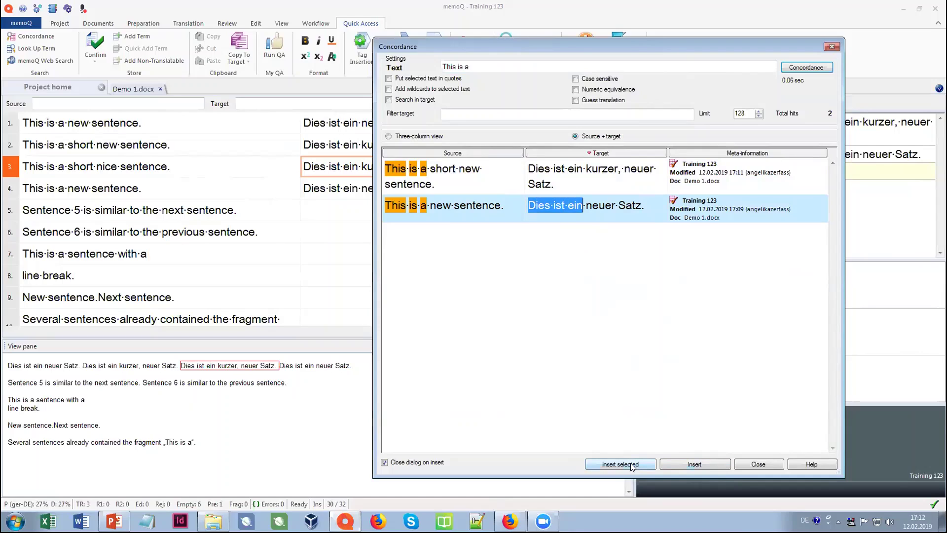
click(742, 463)
- Replace "neuer" with "netter" in the third segment's target text and confirm the segment
click(399, 166)
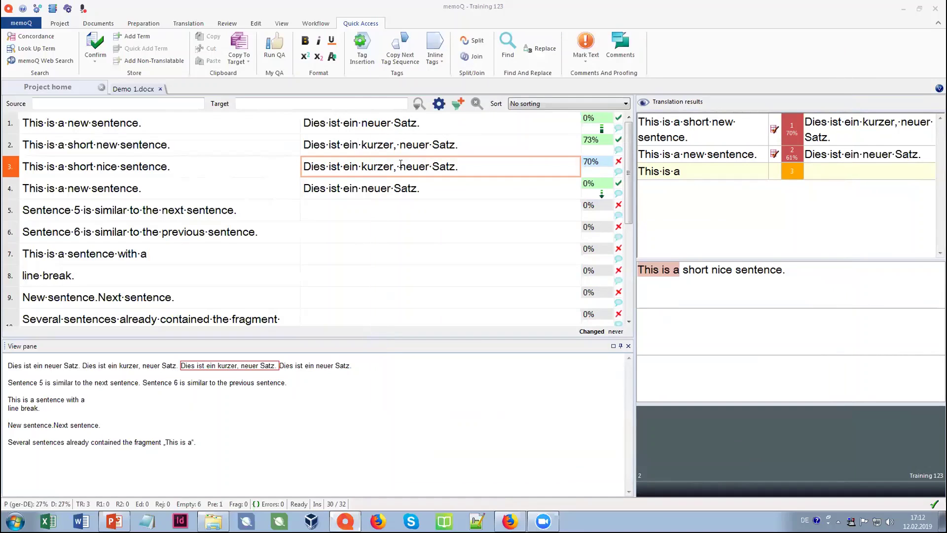
double_click(417, 163)
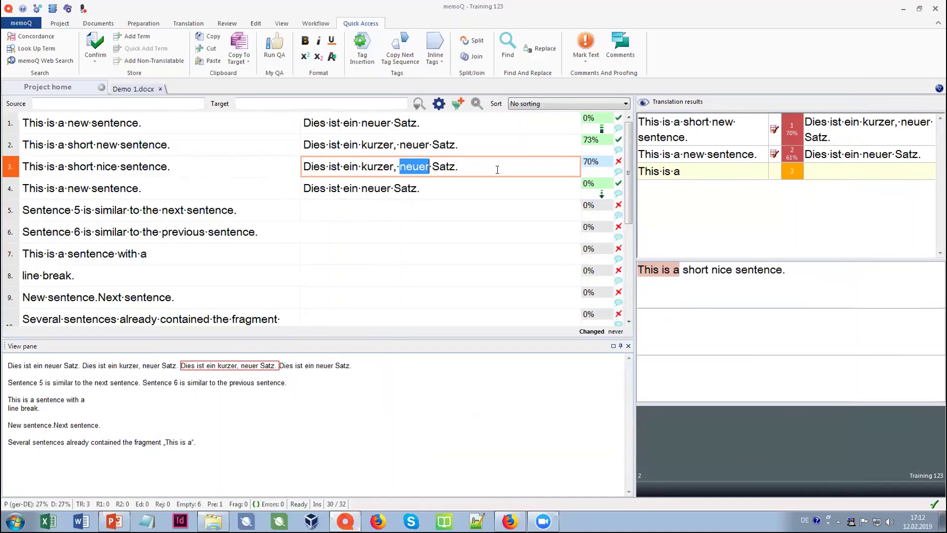
text(netter)
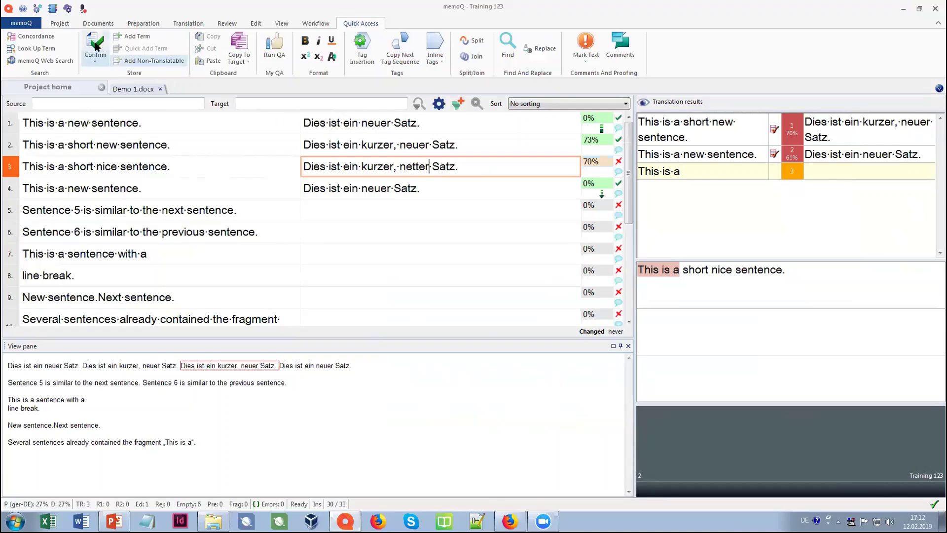
click(95, 45)
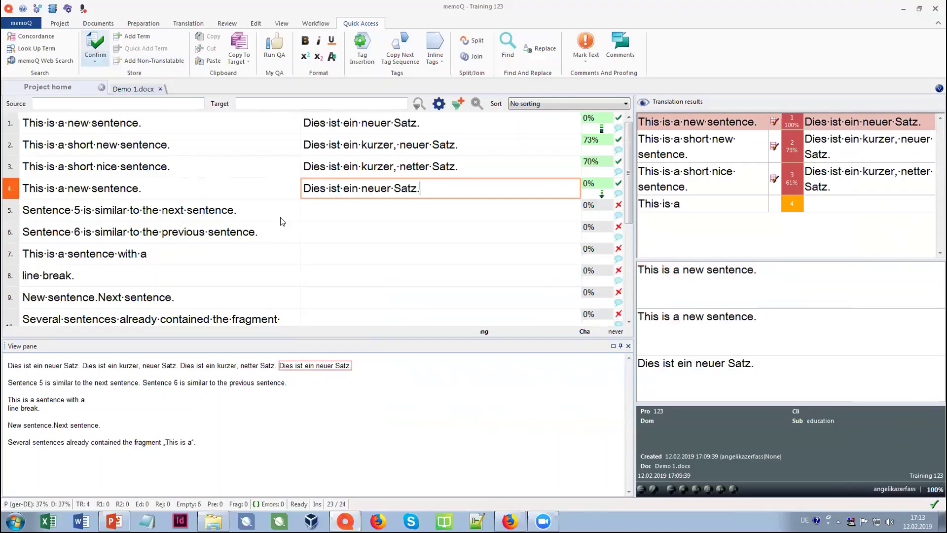
- Translate segment 5 as "Satz 5 ist ähnlich zum nächsten Satz." and confirm it
click(346, 207)
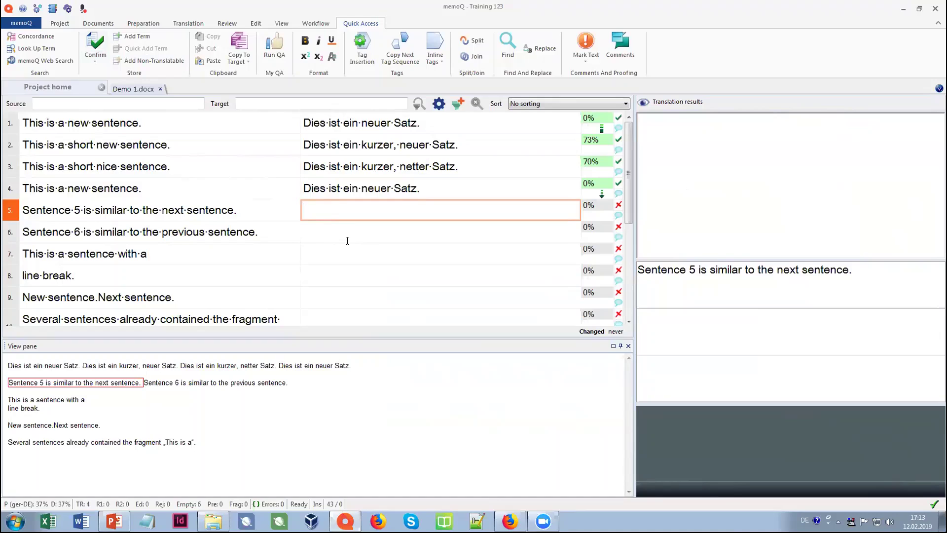
text(Satz 5 ist ä)
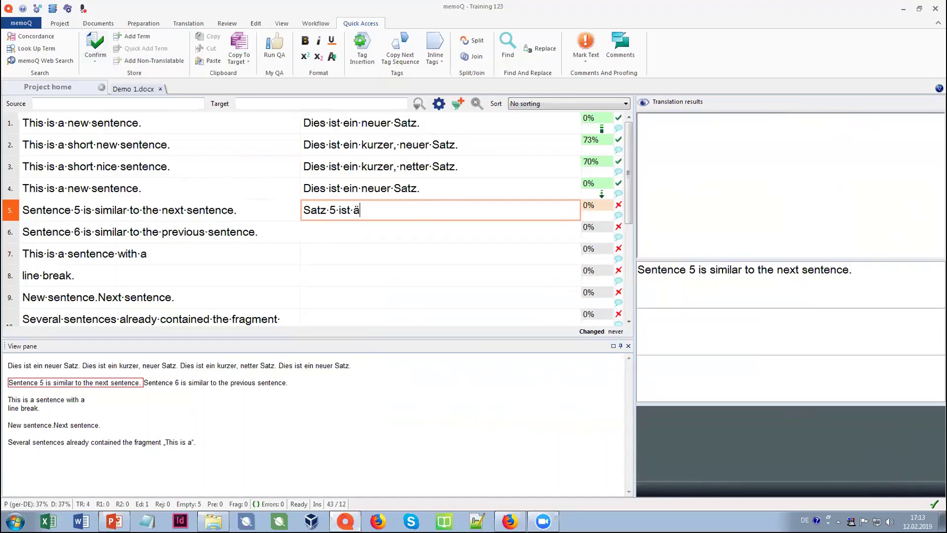
text(hnlich zum nächsten Satz)
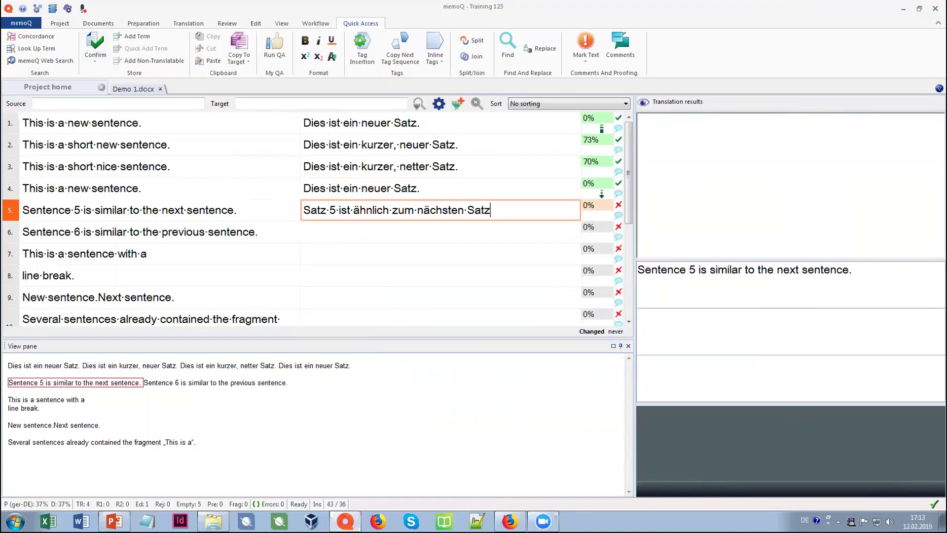
text(.)
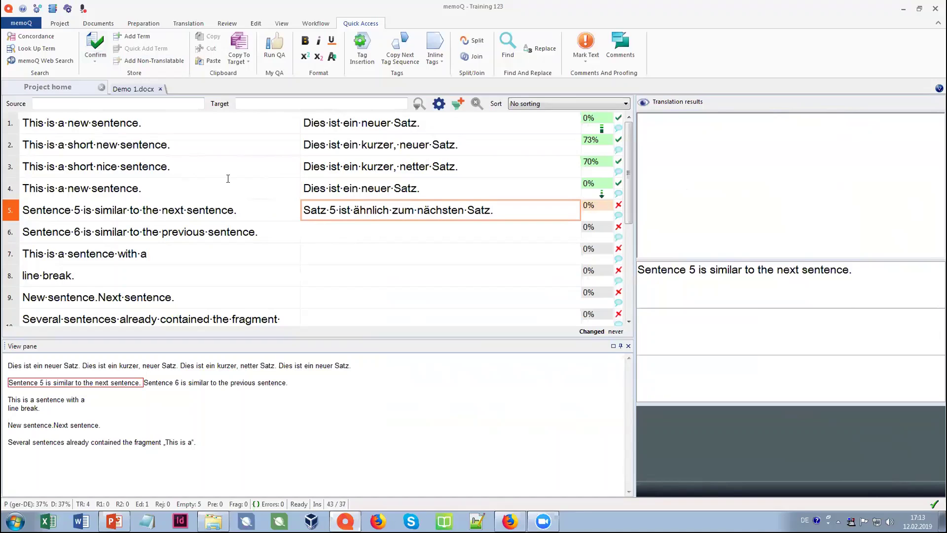
click(96, 48)
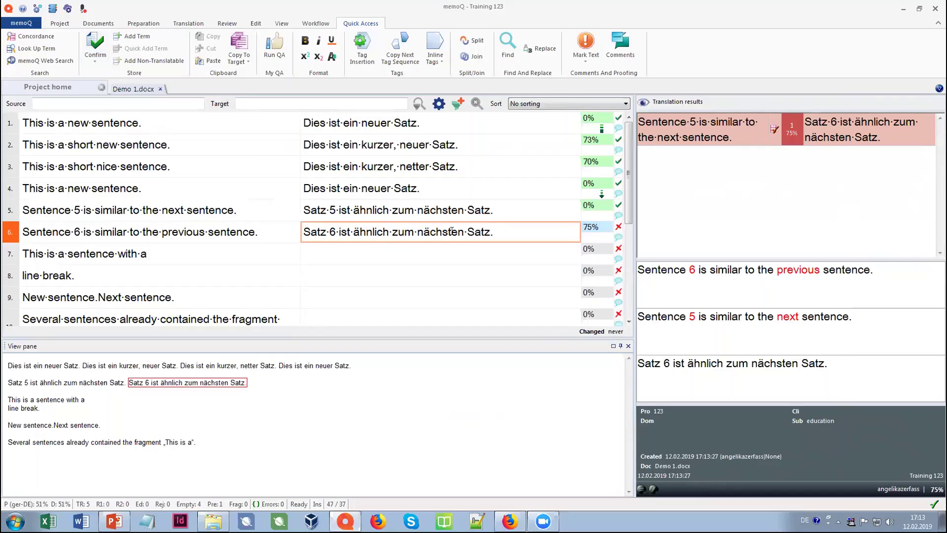
- Replace "nächsten" with "vorherigen" in segment 6's target text and confirm the segment
drag(417, 232, 463, 232)
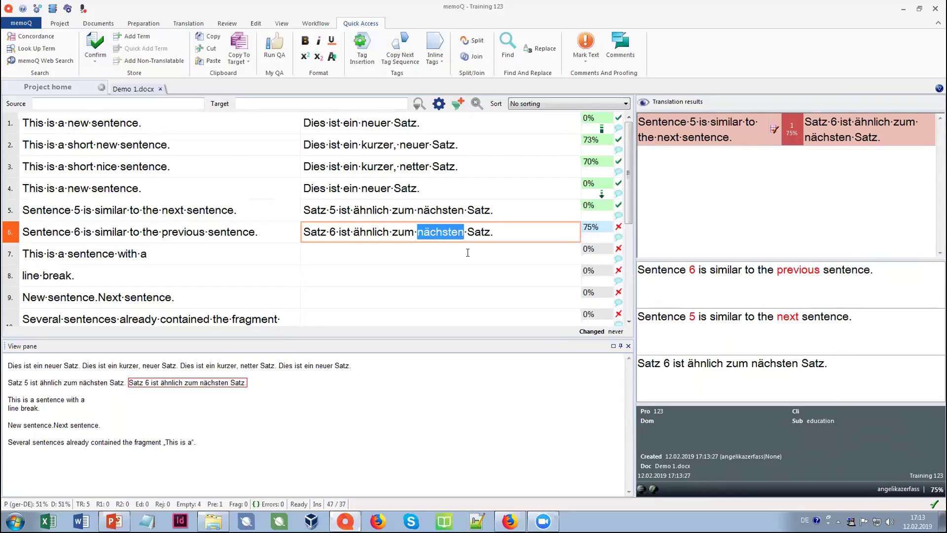
text(vorher)
text(ige)
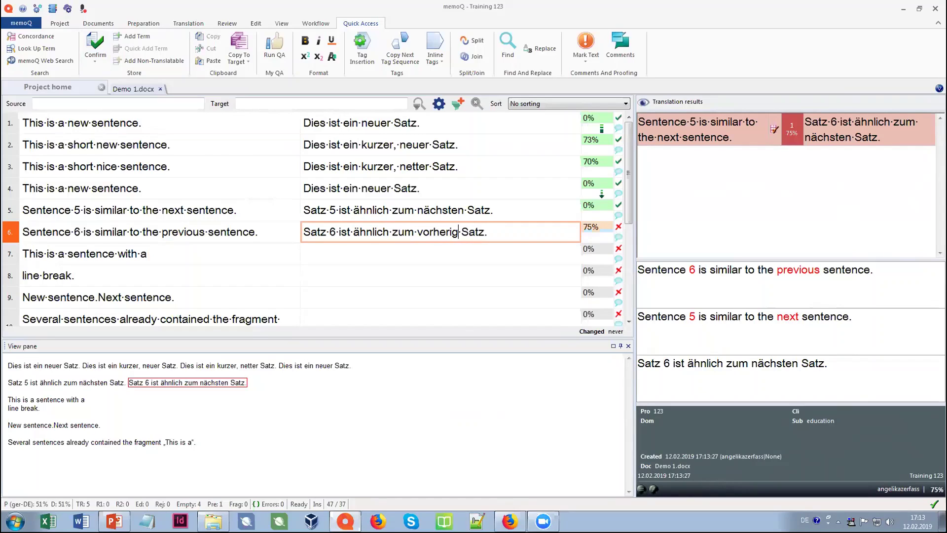
text(n)
click(94, 44)
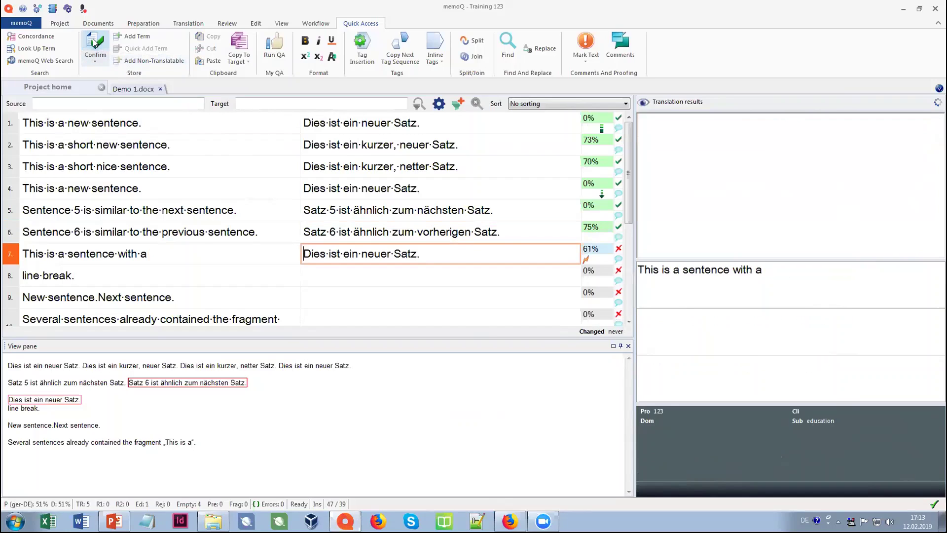
- Join segment 7, "This is a sentence with a", with the following "line break." segment
click(166, 253)
click(156, 272)
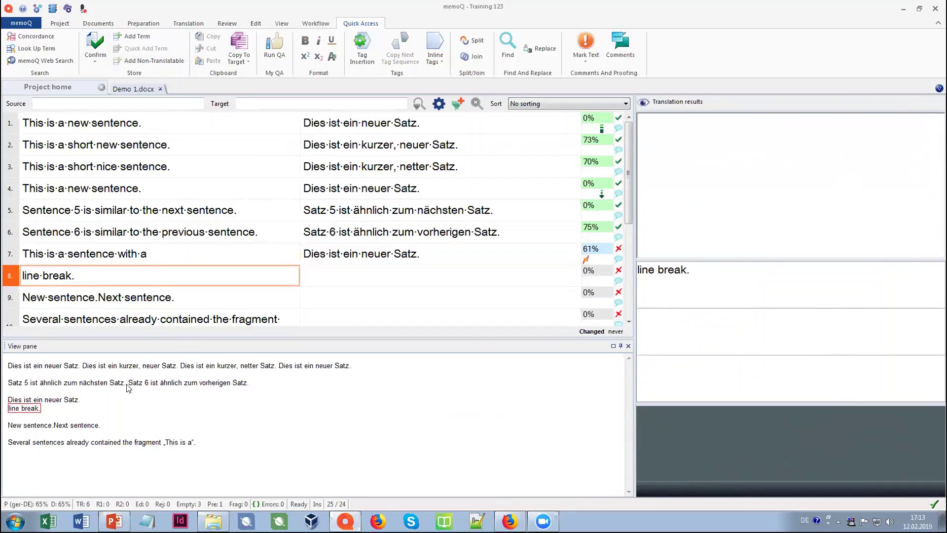
mouse_move(81, 408)
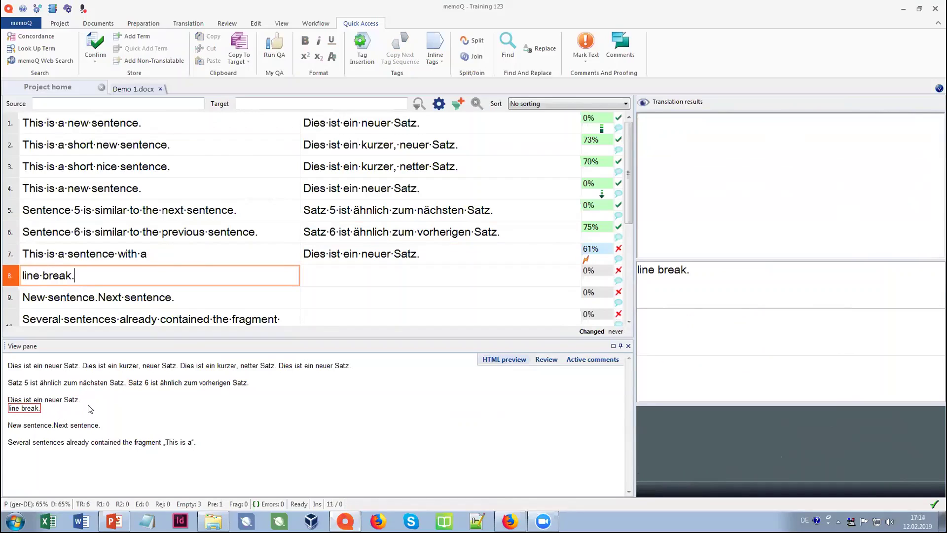
click(340, 255)
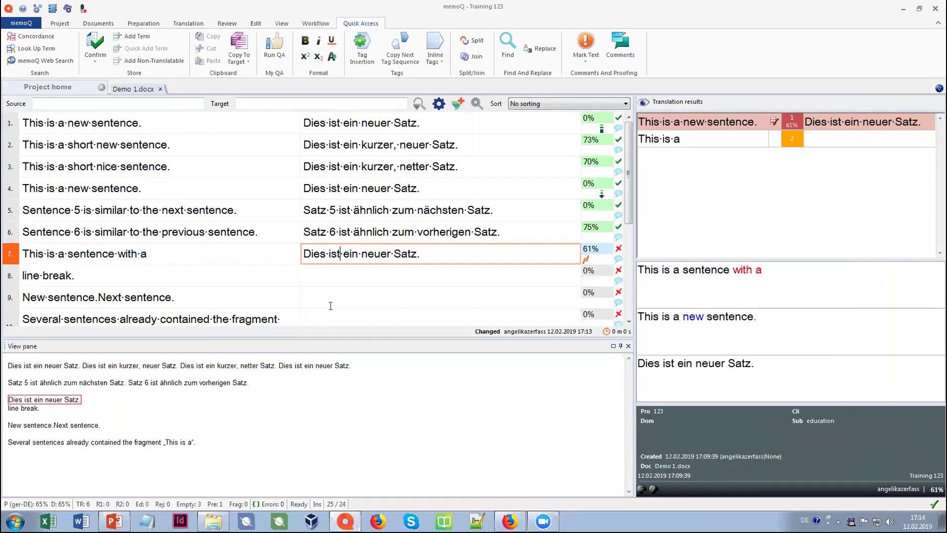
click(477, 57)
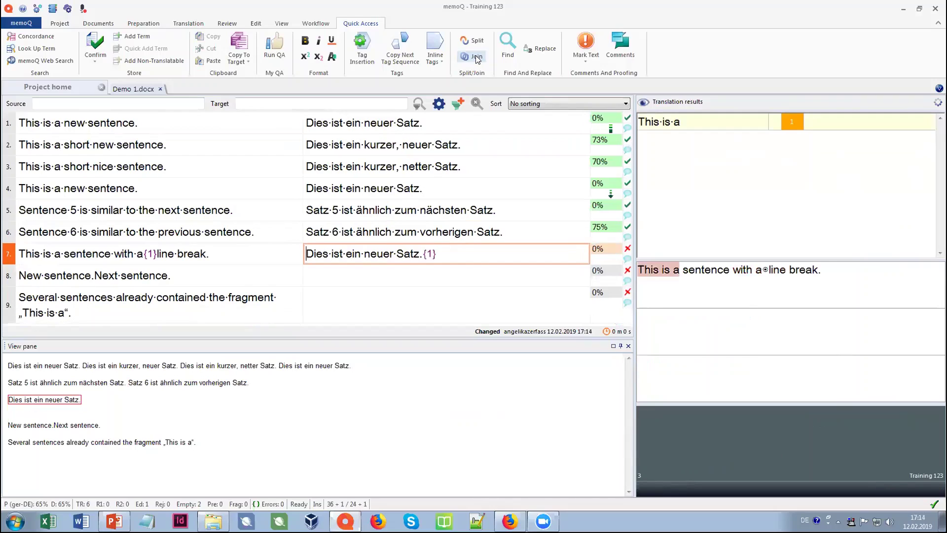
drag(239, 253, 9, 253)
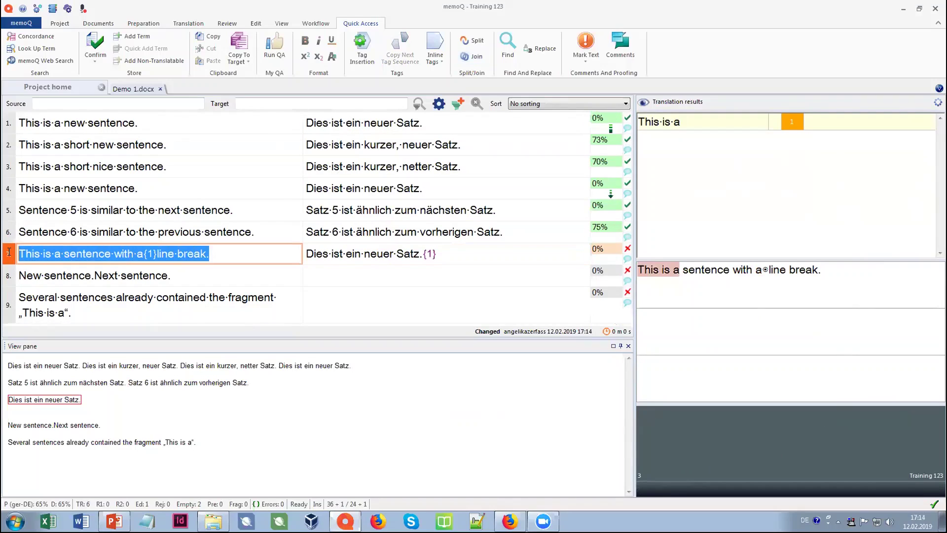
click(233, 252)
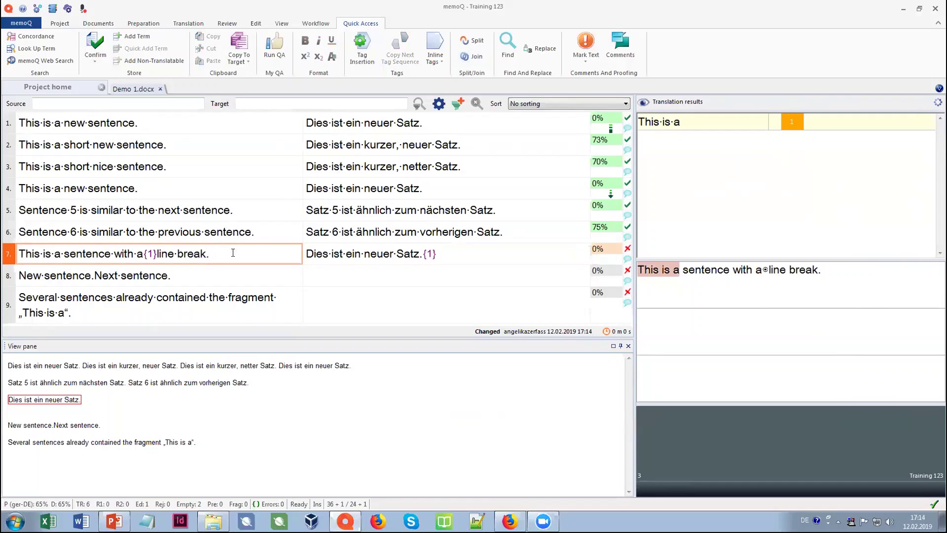
- Change segment 7's target text to "Dies ist ein Satz mit einer Zeilenschaltung.", keeping the {1} tag at the end
double_click(147, 253)
drag(361, 255, 396, 254)
key(Delete)
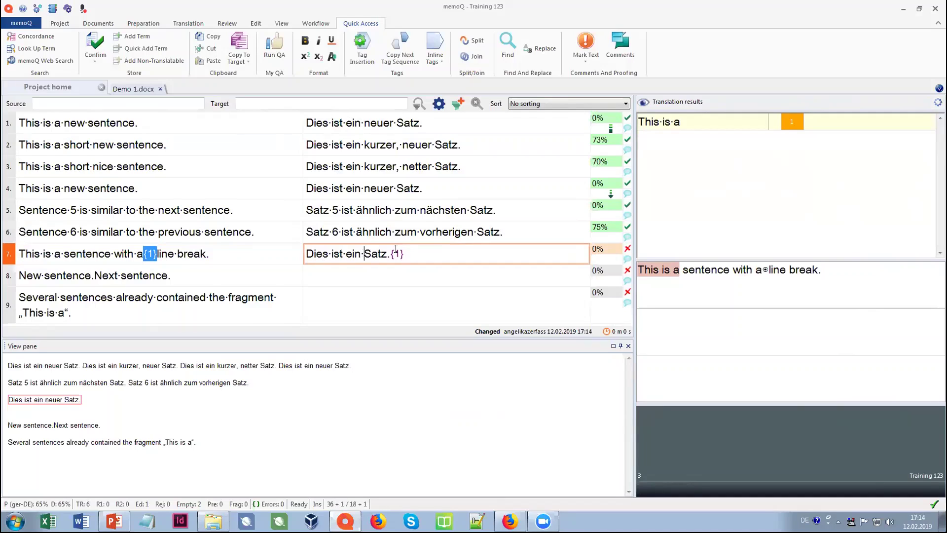
key(Right)
key(Right)
key(Right)
key(Right)
text(mit einer Zeilenschaltung)
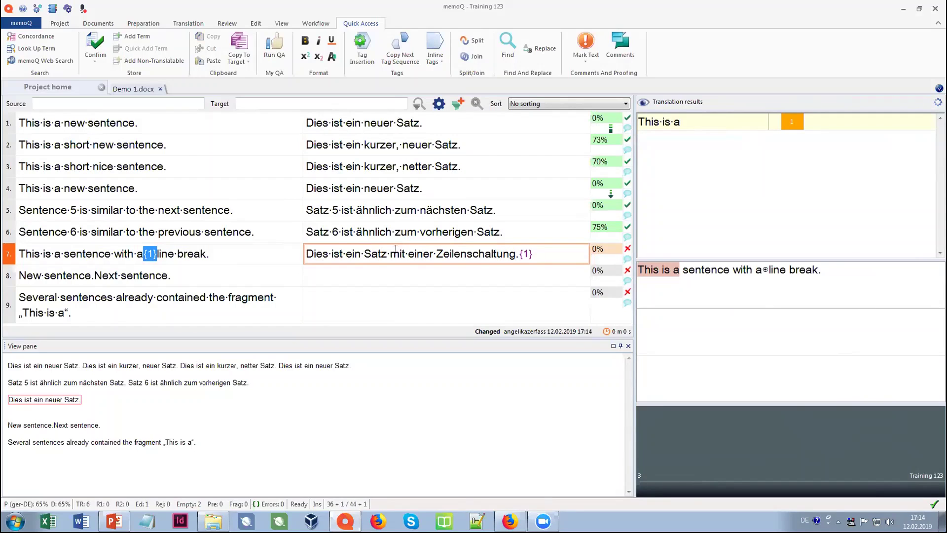
- Delete the {1} tag from segment 7's target text and confirm the segment without it
click(545, 247)
key(BackSpace)
click(95, 44)
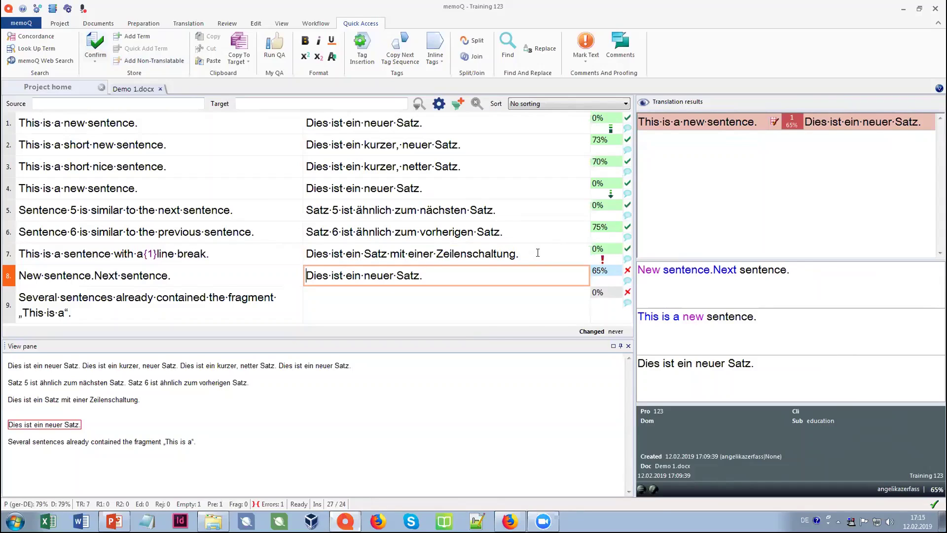
- Copy the {1} tag from the source to the end of segment 7's target text and confirm the segment again
click(537, 253)
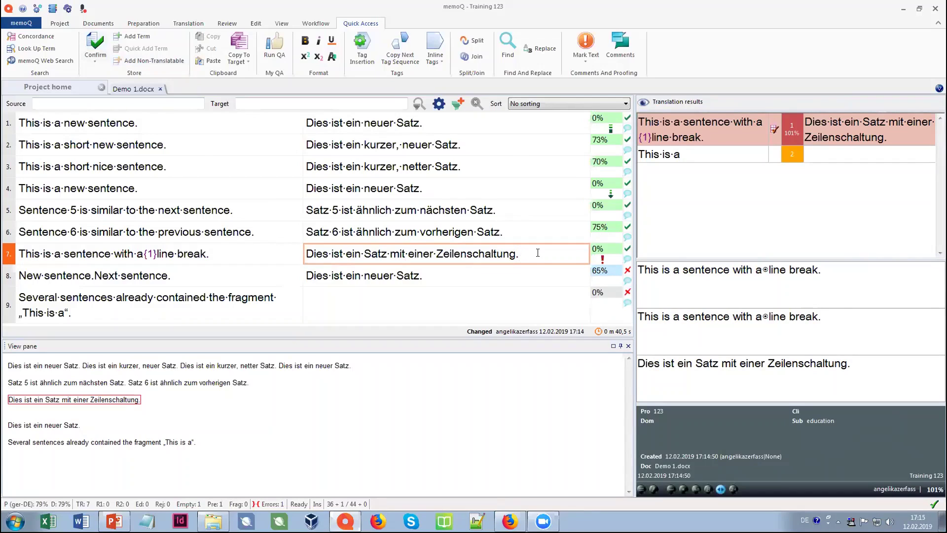
click(408, 59)
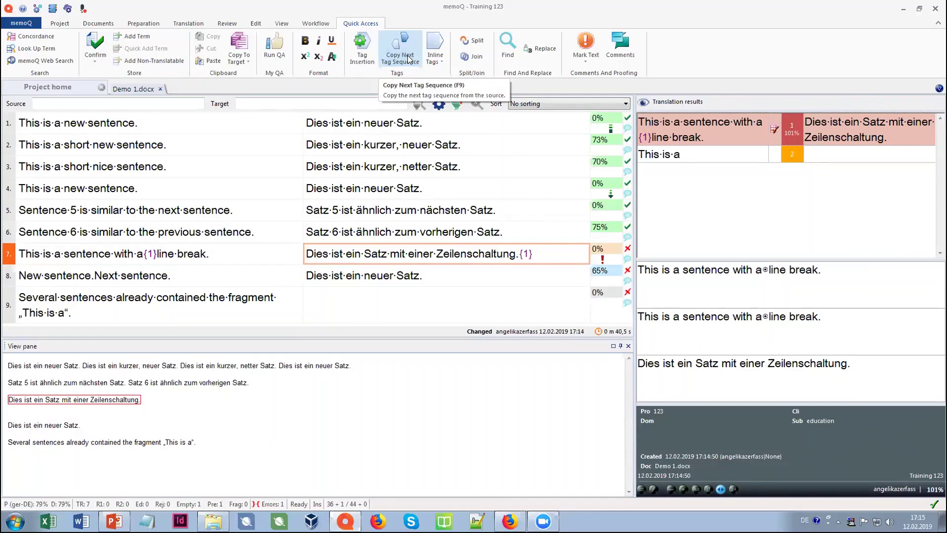
click(96, 44)
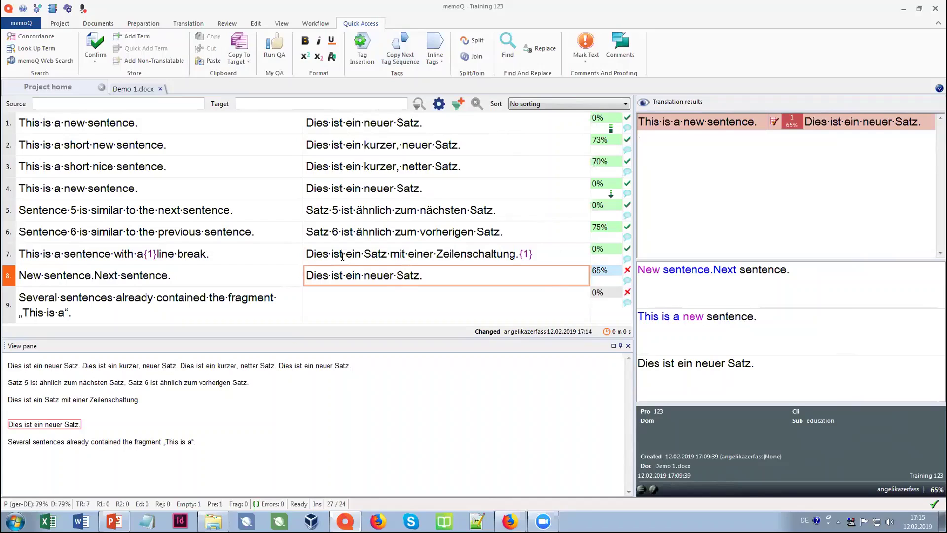
- Replace the number 6 with 7 in segment 6's target text and confirm the segment
double_click(335, 232)
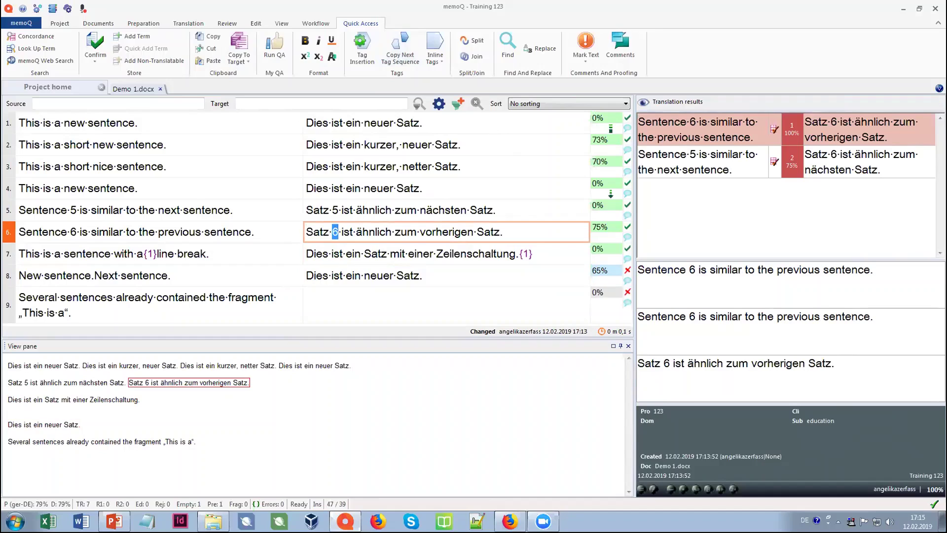
text(7)
click(95, 47)
- Open the quality warning for segment 6, read its description, and close it without ignoring the warning
mouse_move(595, 239)
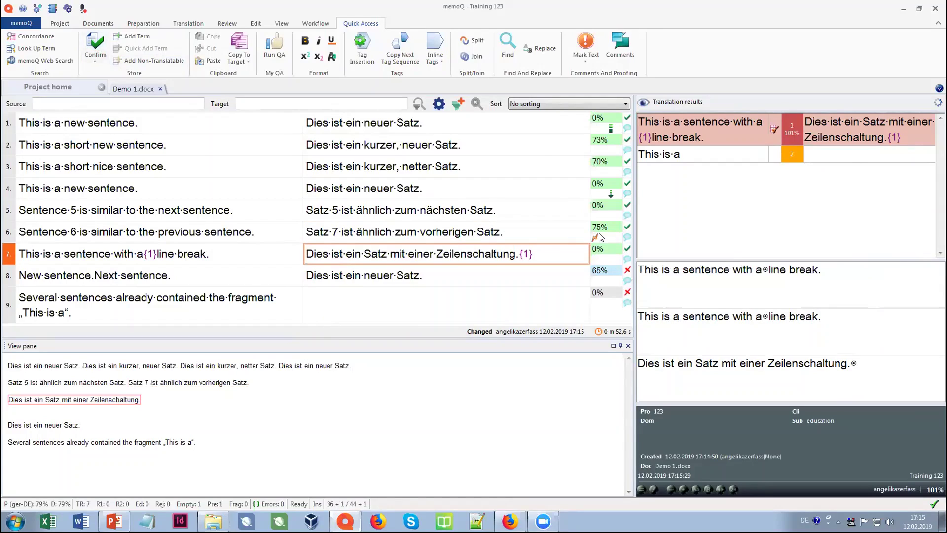
double_click(596, 238)
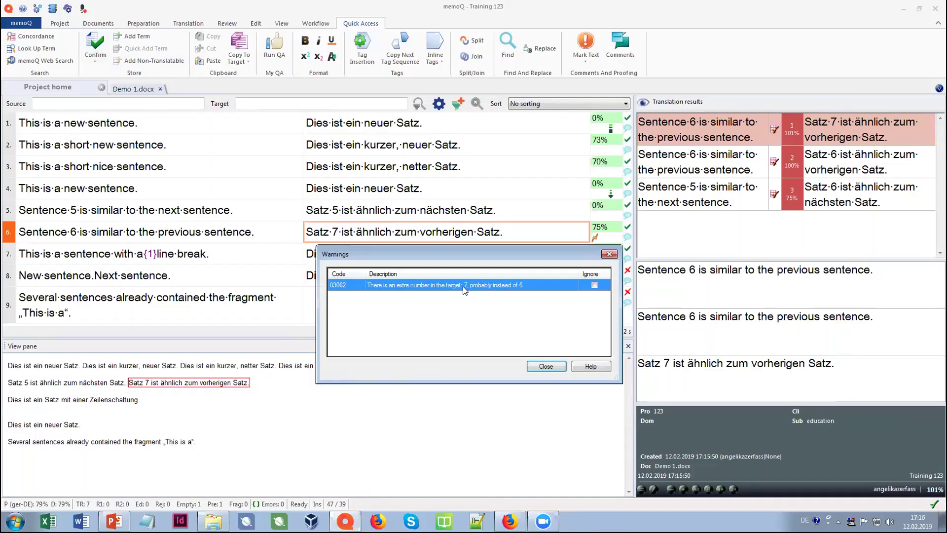
click(551, 363)
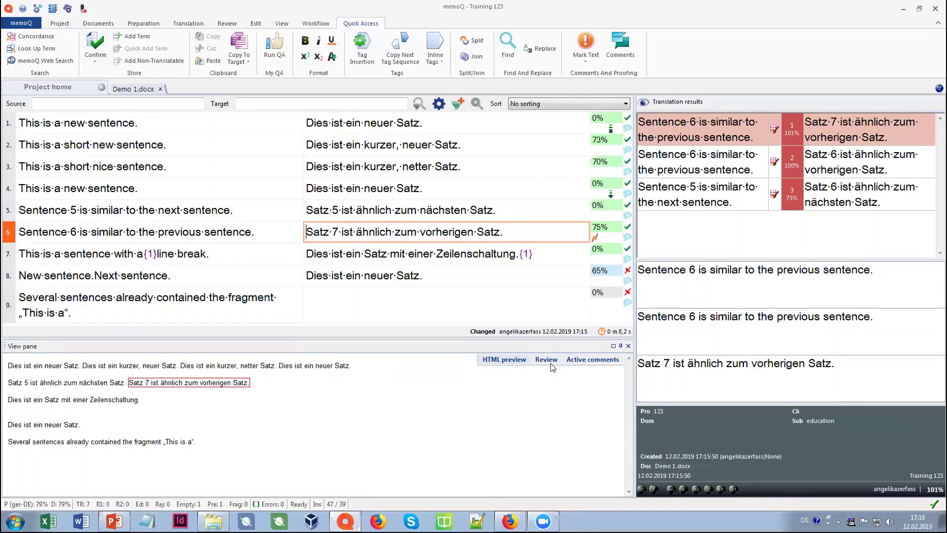
- Split segment 8 between "New sentence." and "Next sentence." into two separate segments
click(233, 282)
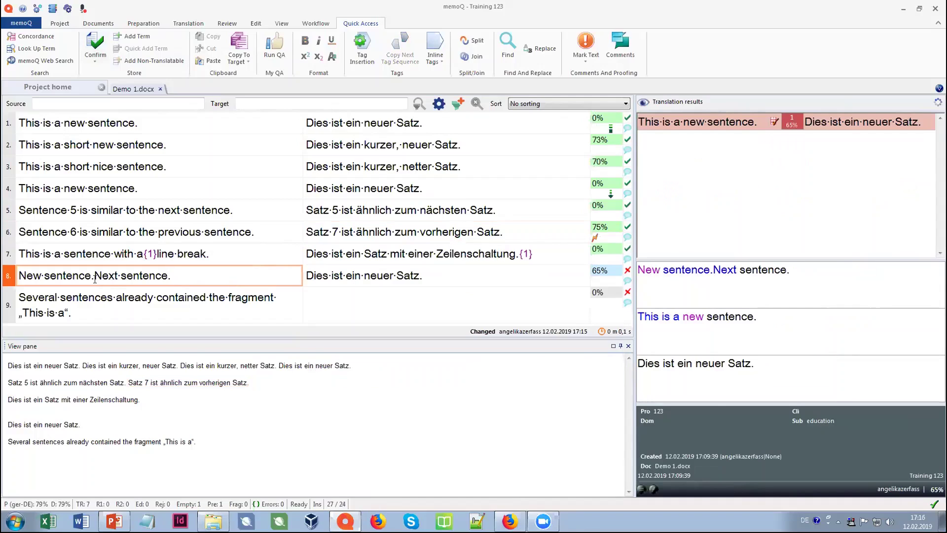
drag(95, 279, 180, 276)
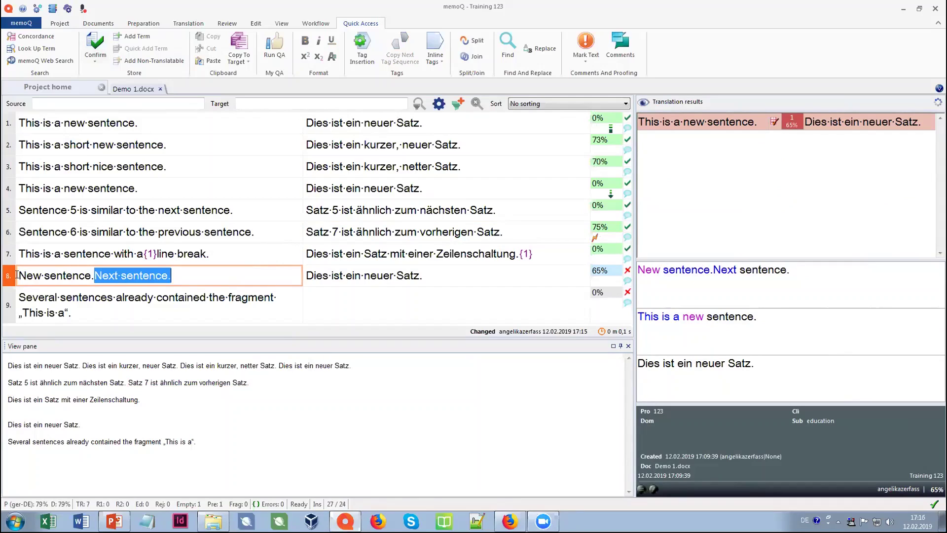
drag(19, 275, 93, 275)
click(190, 305)
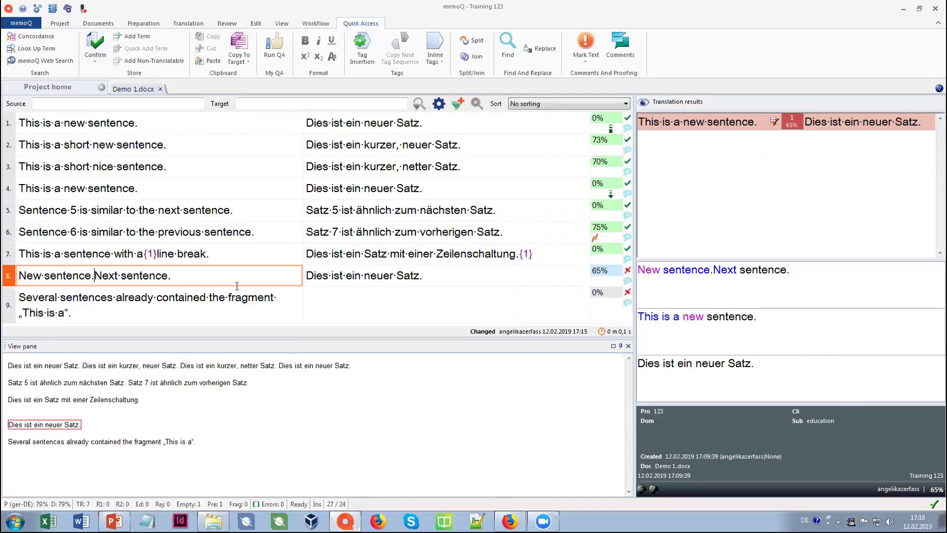
click(477, 43)
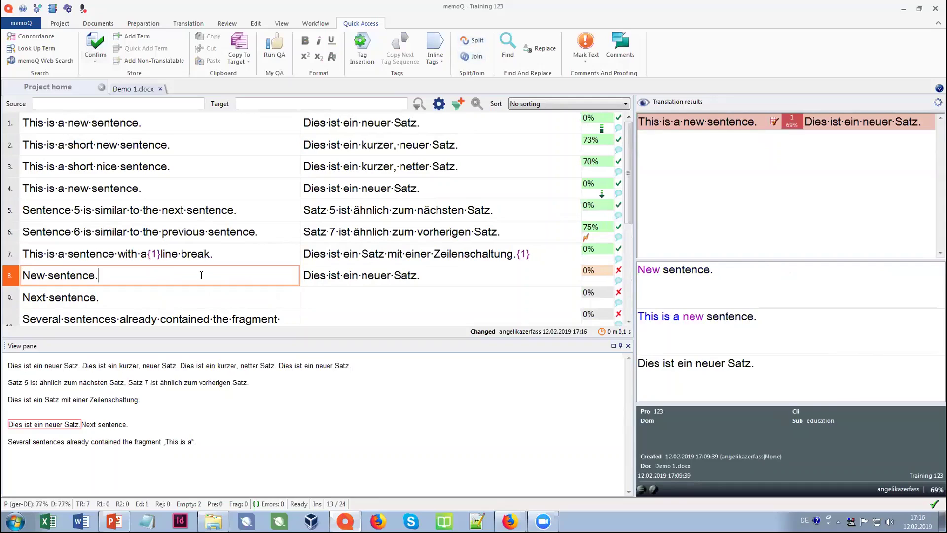
click(194, 296)
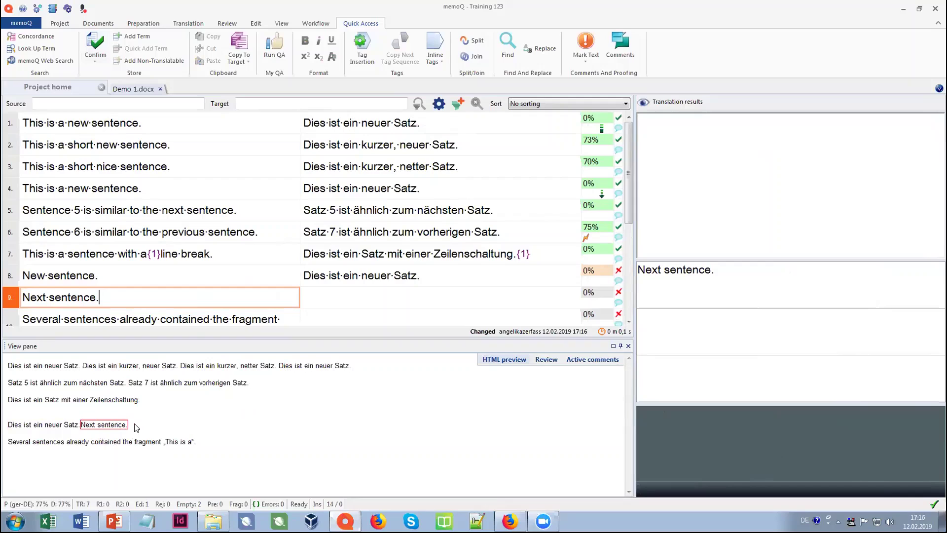
- Look up "sentence" from segment 10 in the concordance, switch the target search on and off, and close without inserting
click(326, 314)
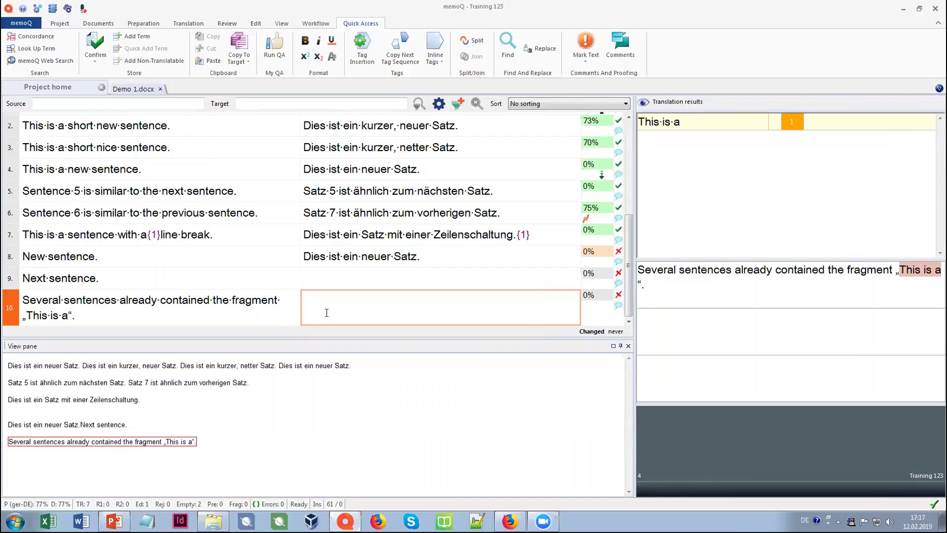
drag(65, 299, 111, 300)
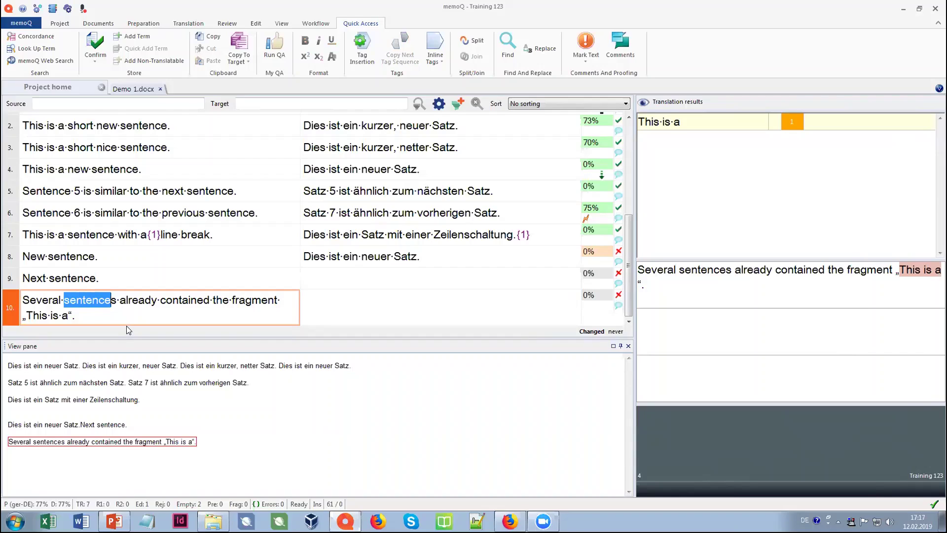
click(39, 37)
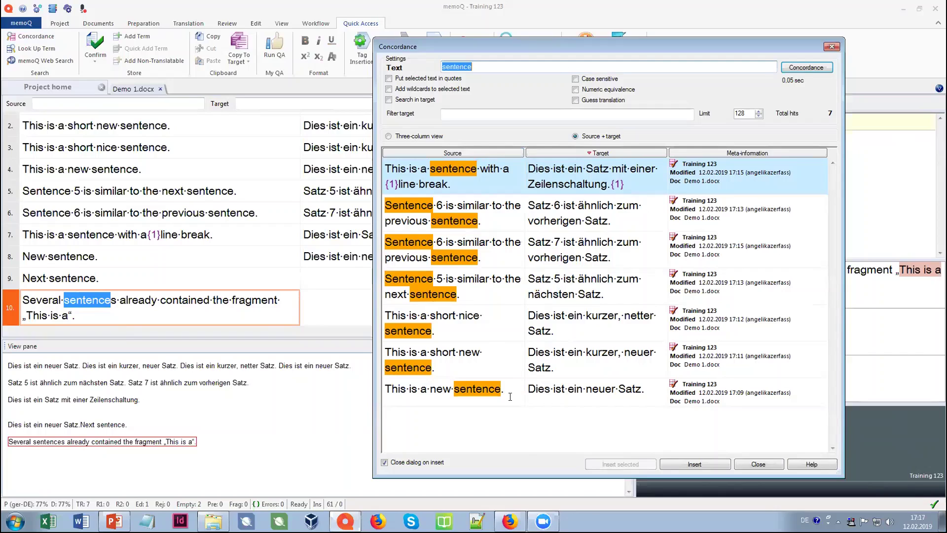
click(390, 100)
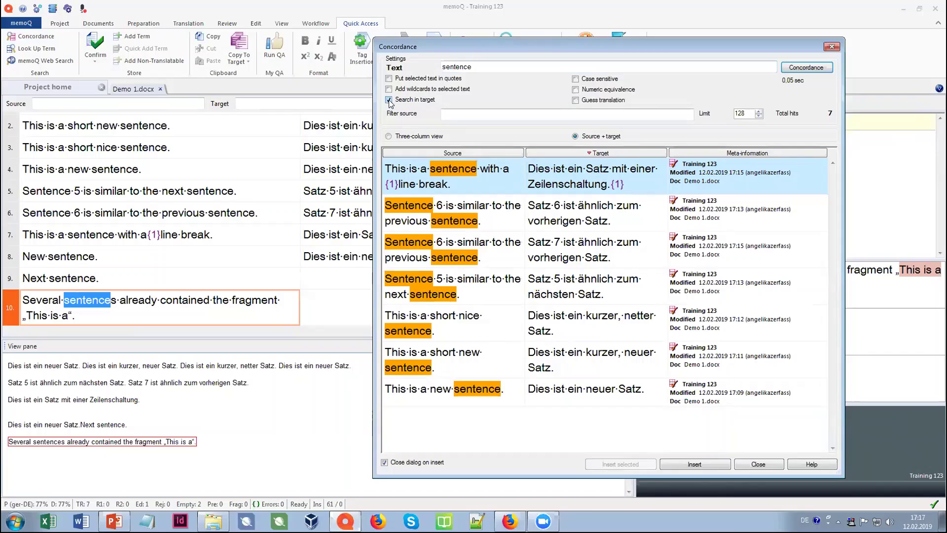
click(389, 100)
click(831, 47)
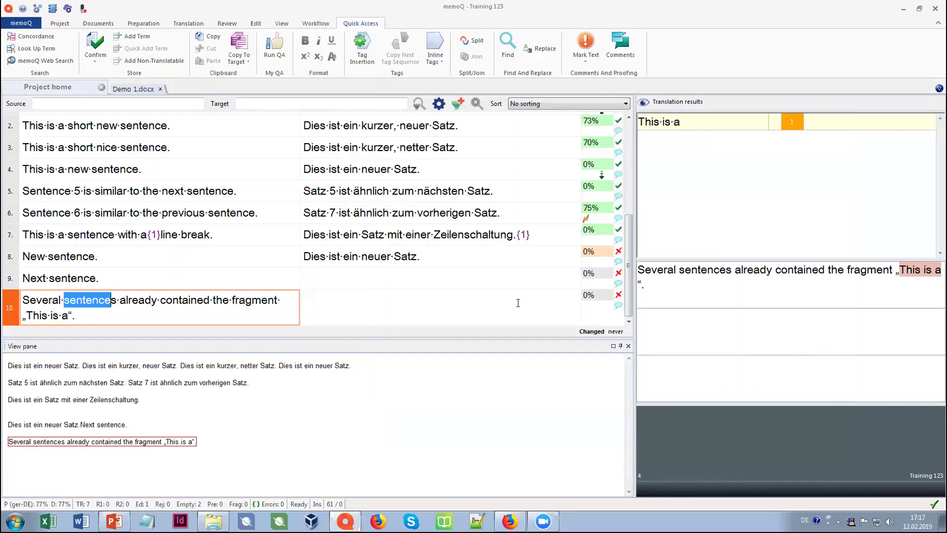
- Start exporting the unfinished document with Export (Dialog), examine the options for empty segments and tag errors, and cancel the export
click(101, 25)
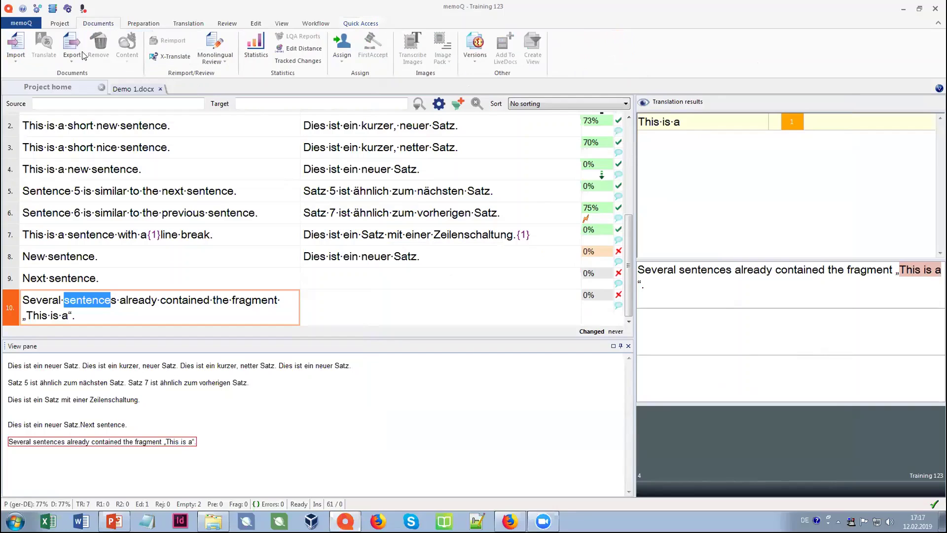
click(69, 62)
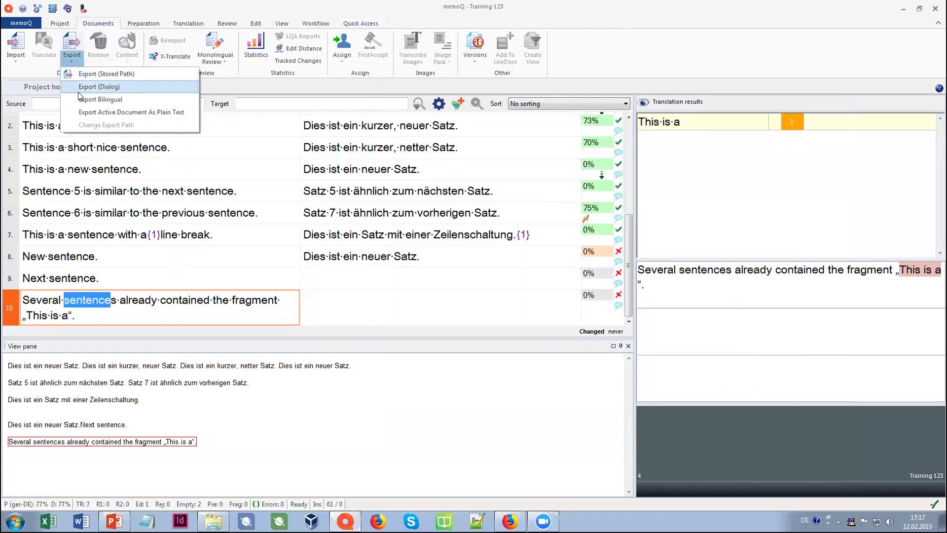
click(132, 89)
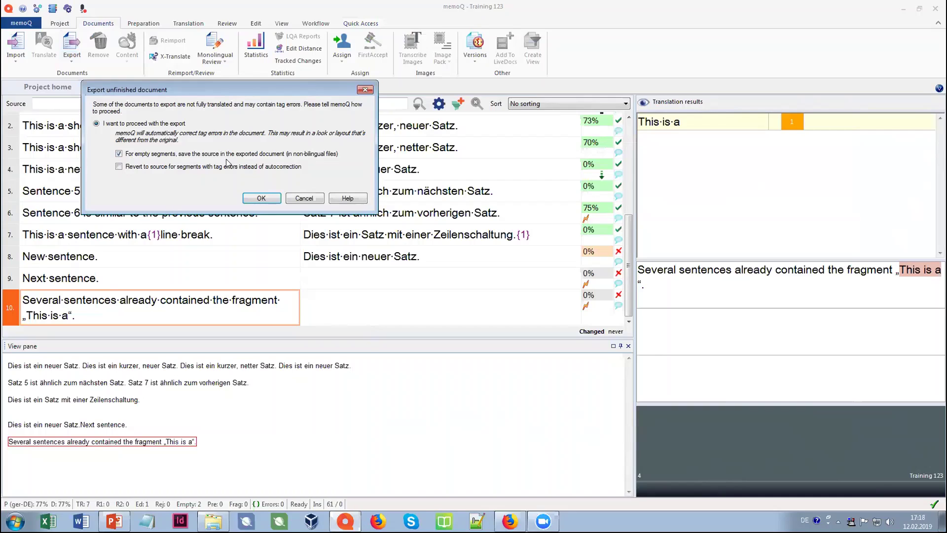
click(305, 198)
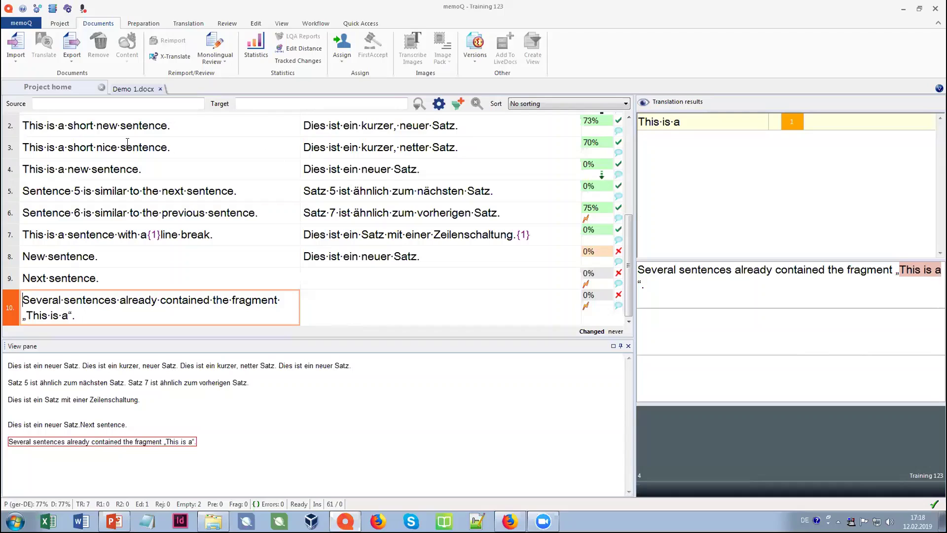
- Quick-add the term pair "sentence" and "Satz" from segment 3 to the term base and display the entry's details
drag(120, 147, 165, 143)
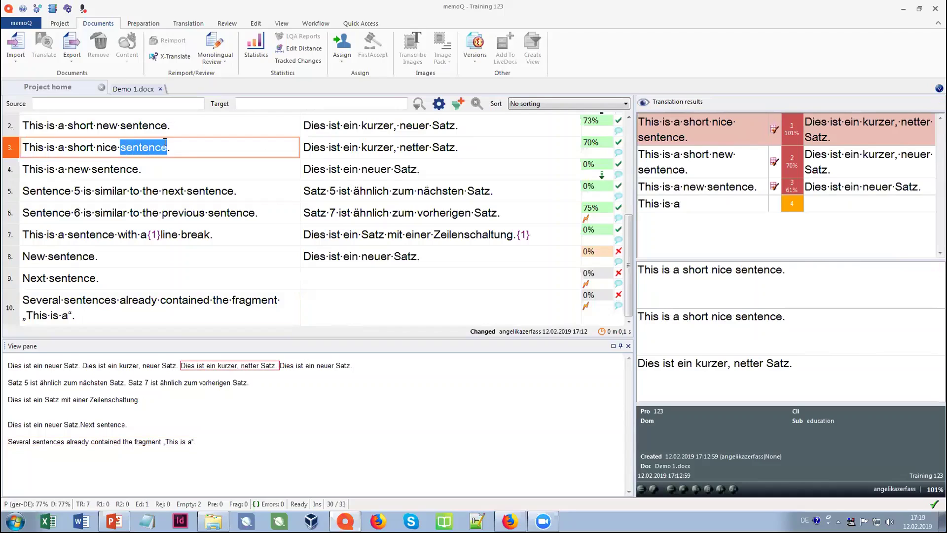
drag(432, 147, 455, 143)
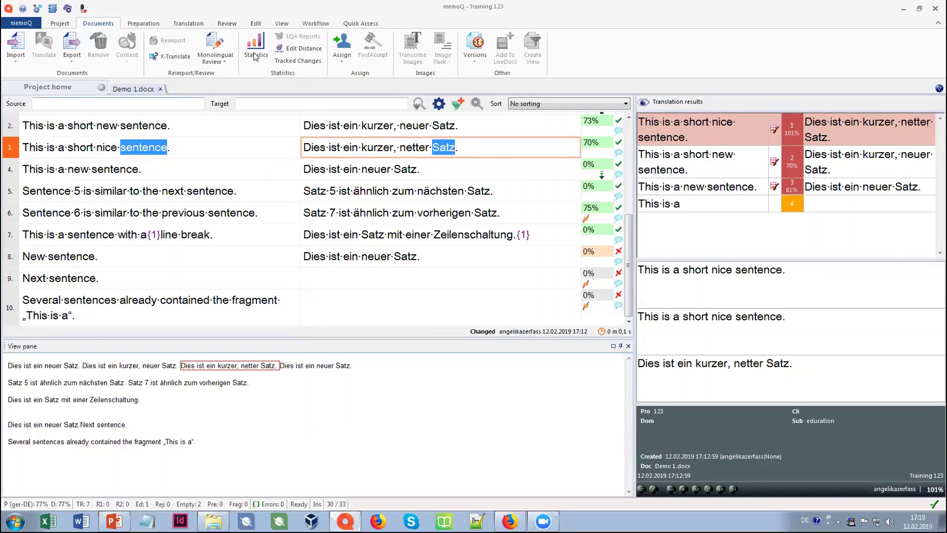
click(357, 24)
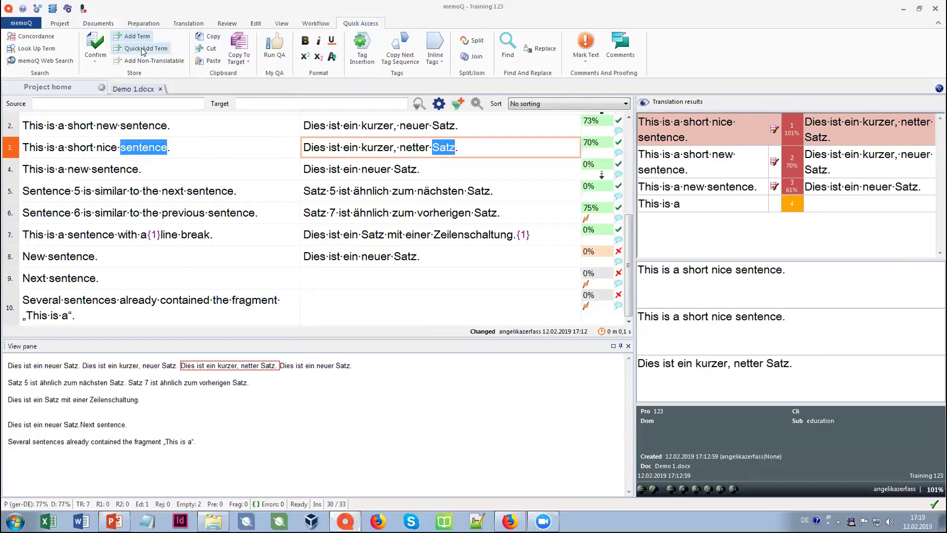
click(142, 47)
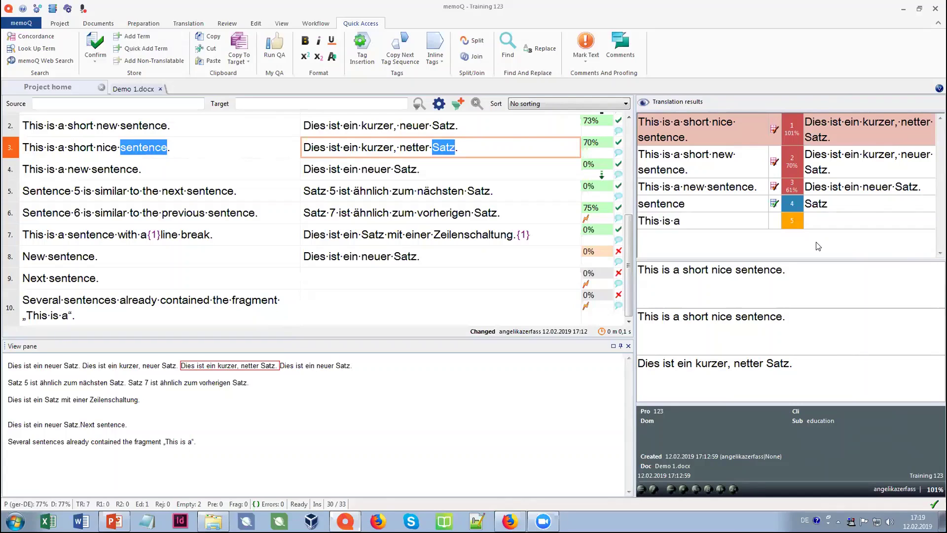
click(842, 201)
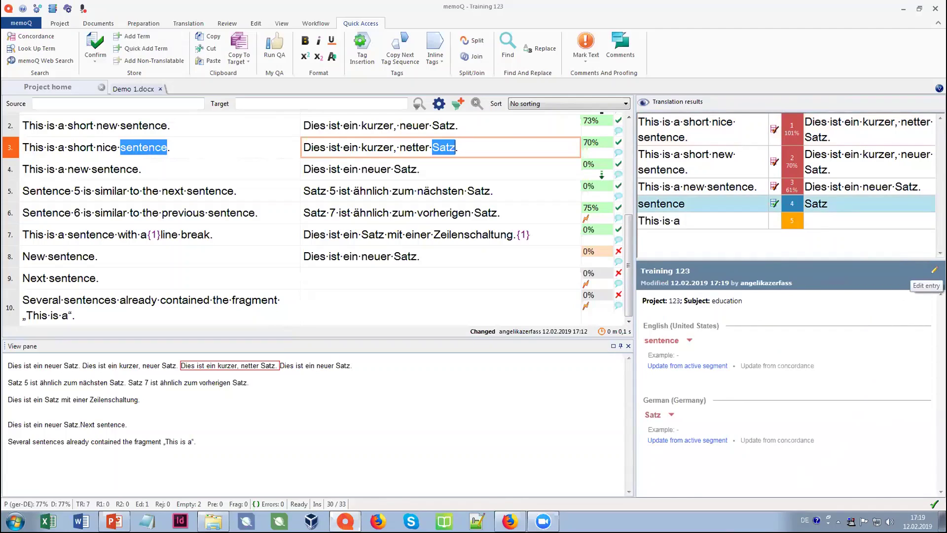
- Add "Phrase" as a forbidden German term to the "sentence" entry and display the details of both term hits
click(934, 270)
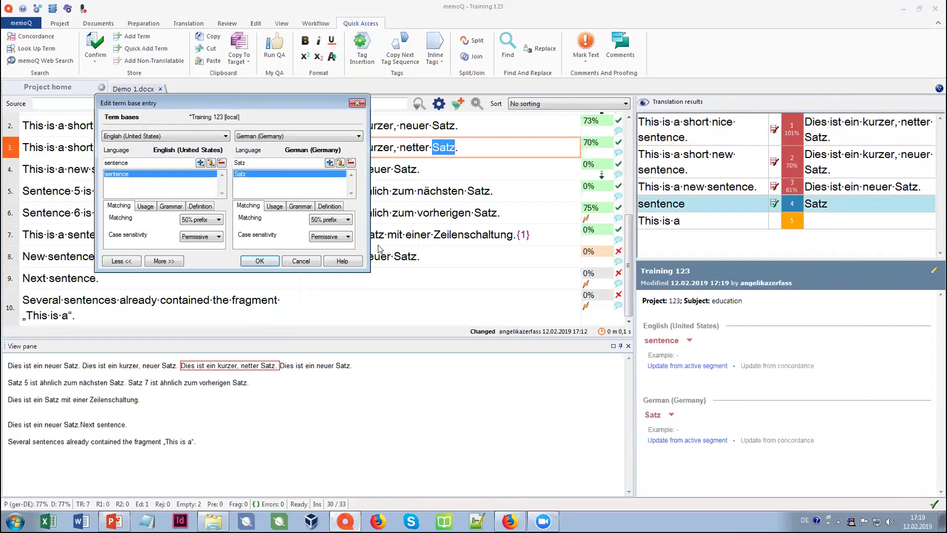
double_click(252, 160)
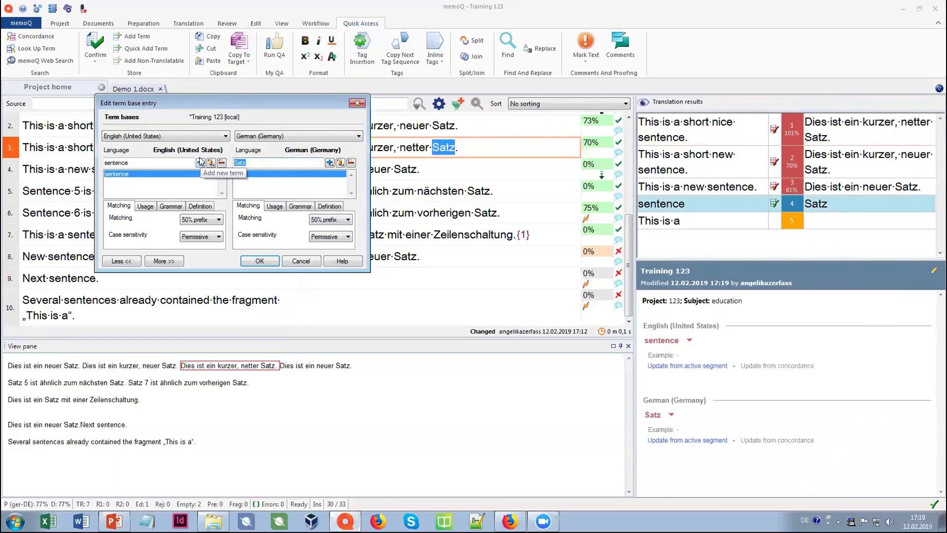
text(Phrase)
click(330, 164)
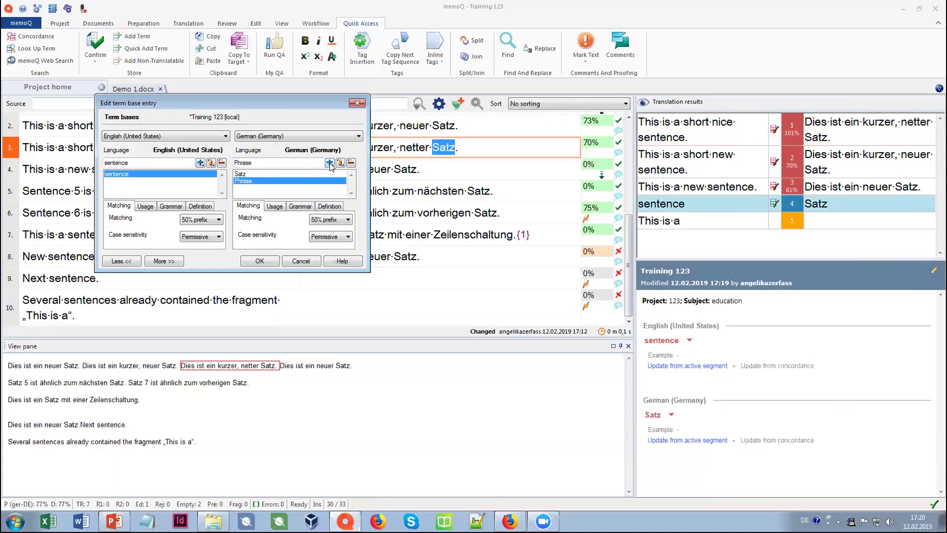
click(278, 206)
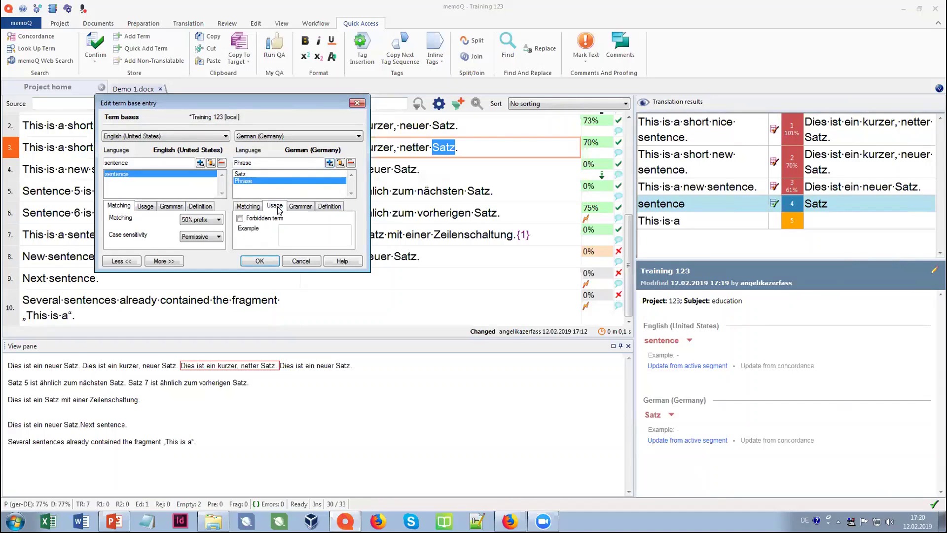
click(241, 219)
click(259, 261)
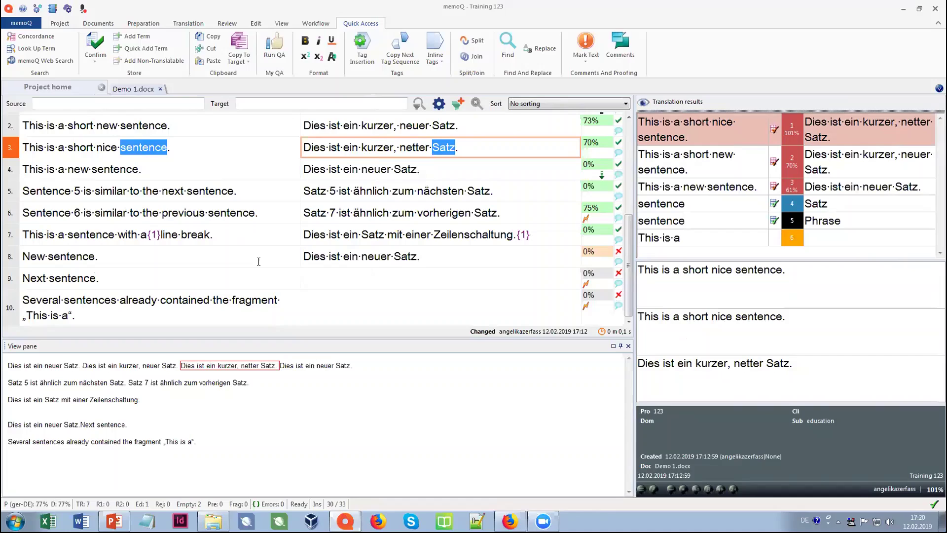
click(848, 199)
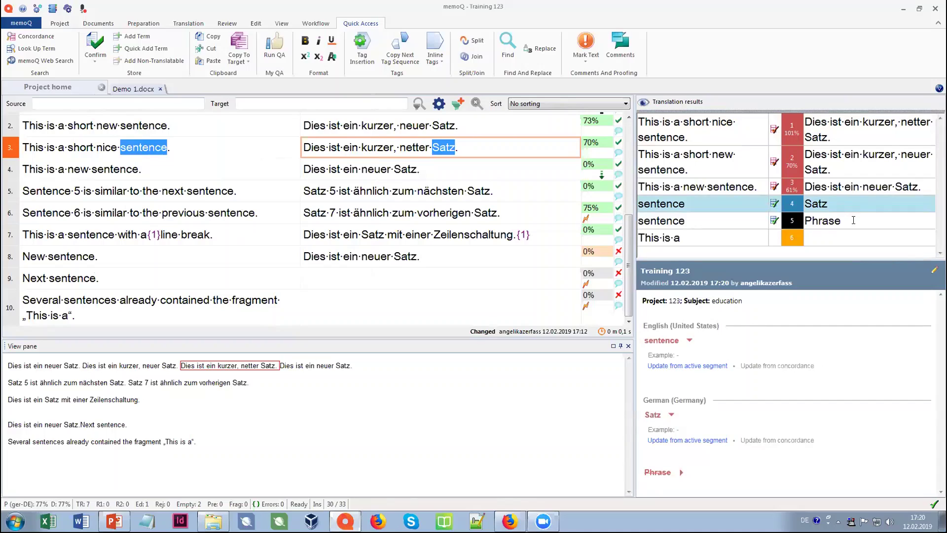
click(853, 220)
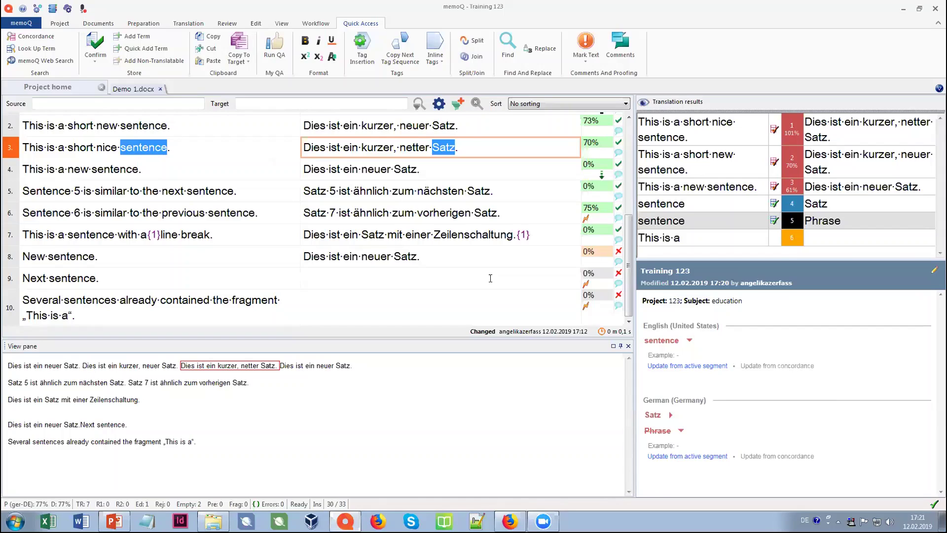
- Create a new local LiveDocs corpus named "Training" in the project
click(53, 90)
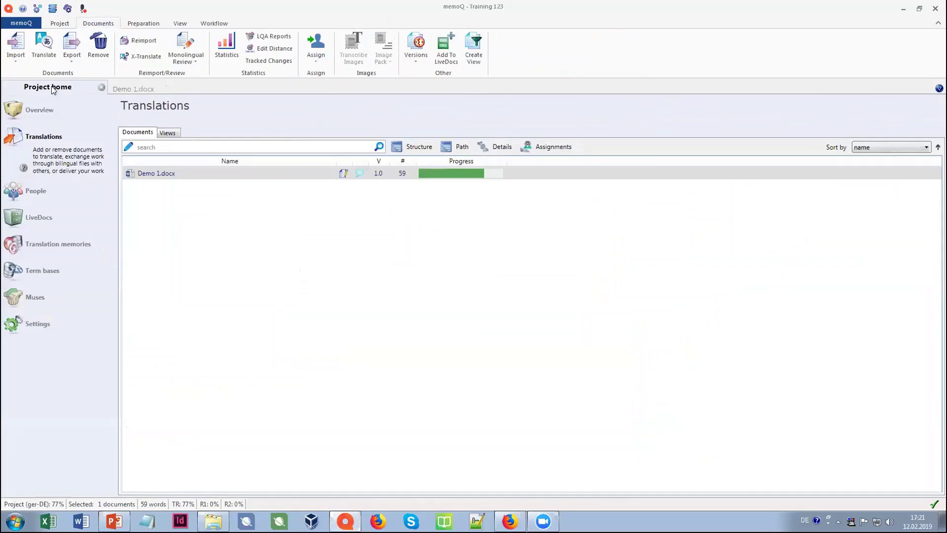
click(50, 217)
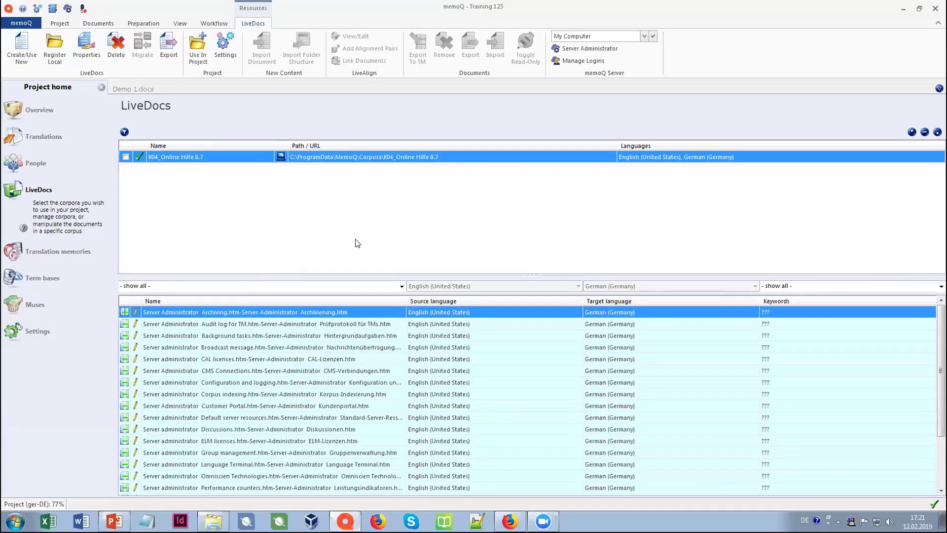
click(20, 56)
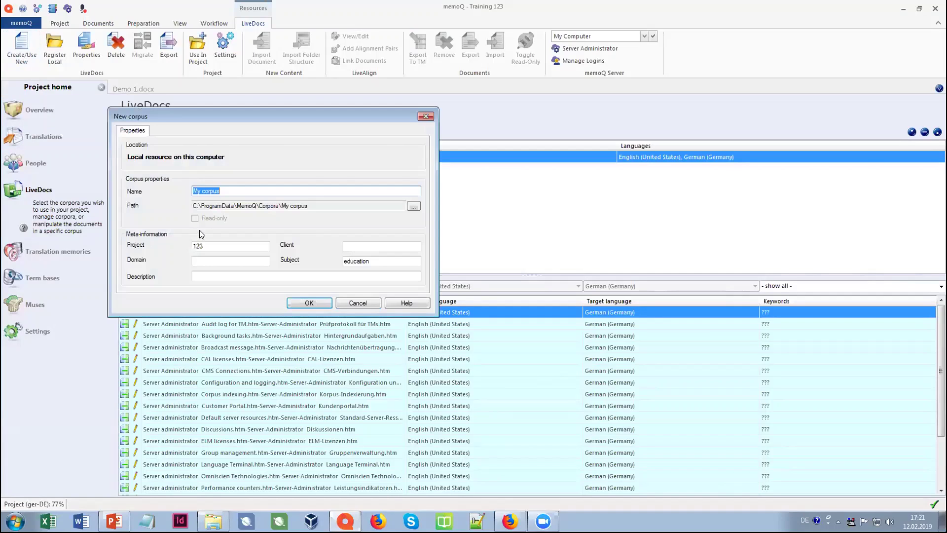
text(Training)
click(310, 303)
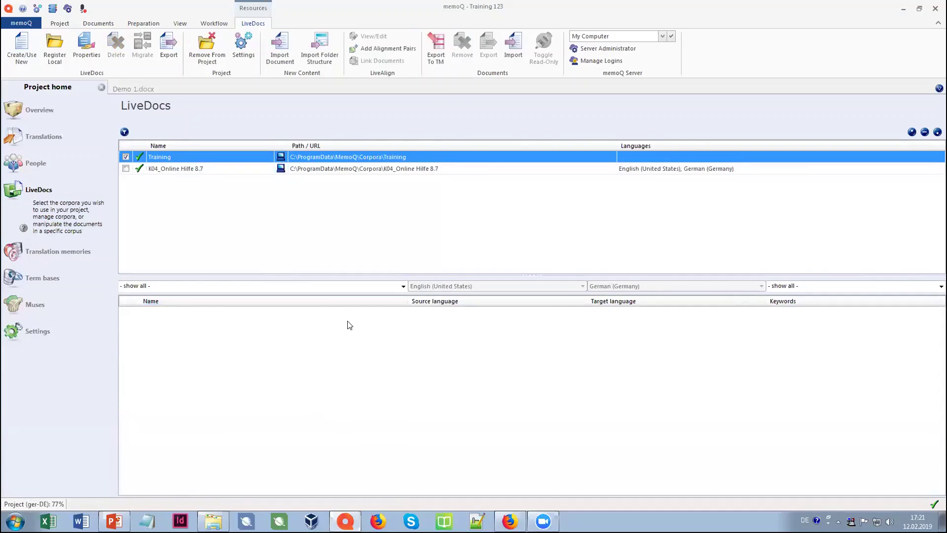
- Start adding alignment pairs to the Training corpus with EN_Guide.pdf and en_legoland.docx from 03_LiveDocs\01_Alignment pairs as source documents
click(380, 50)
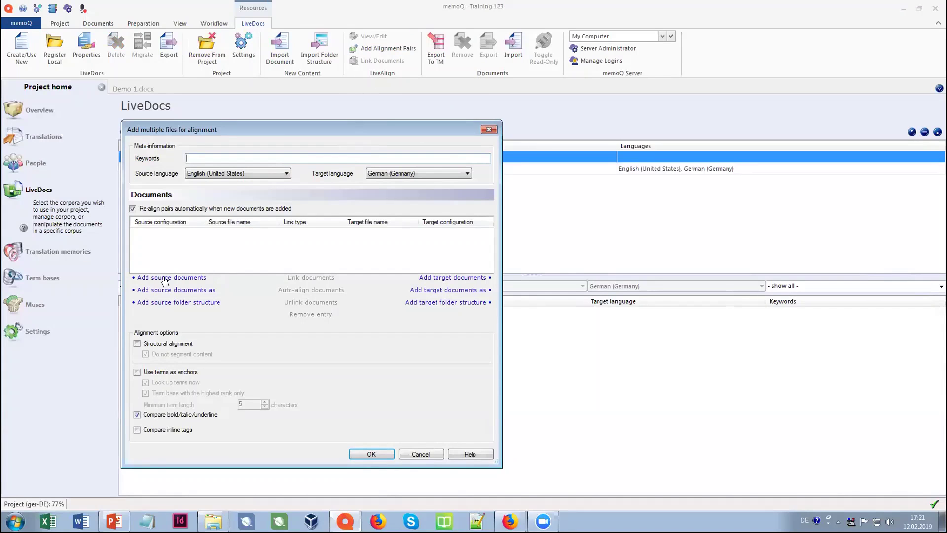
click(165, 278)
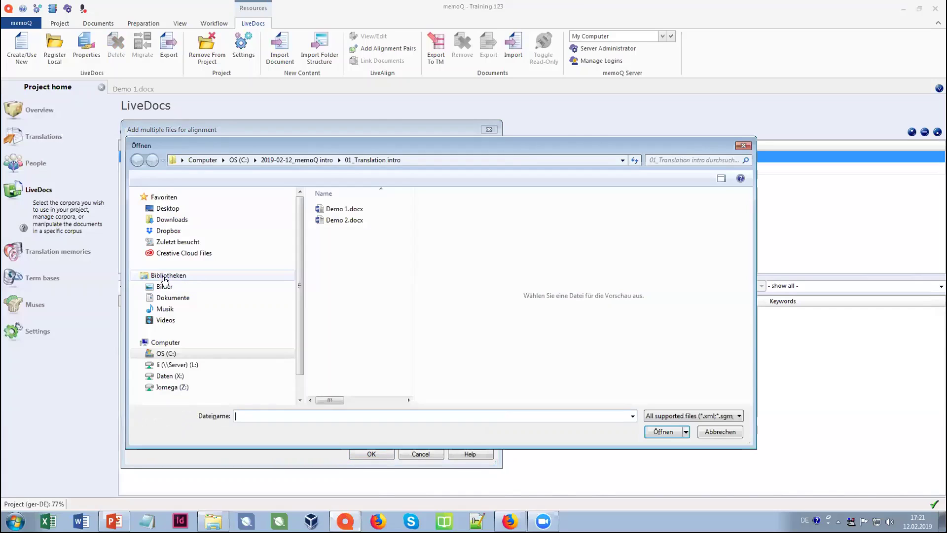
click(307, 160)
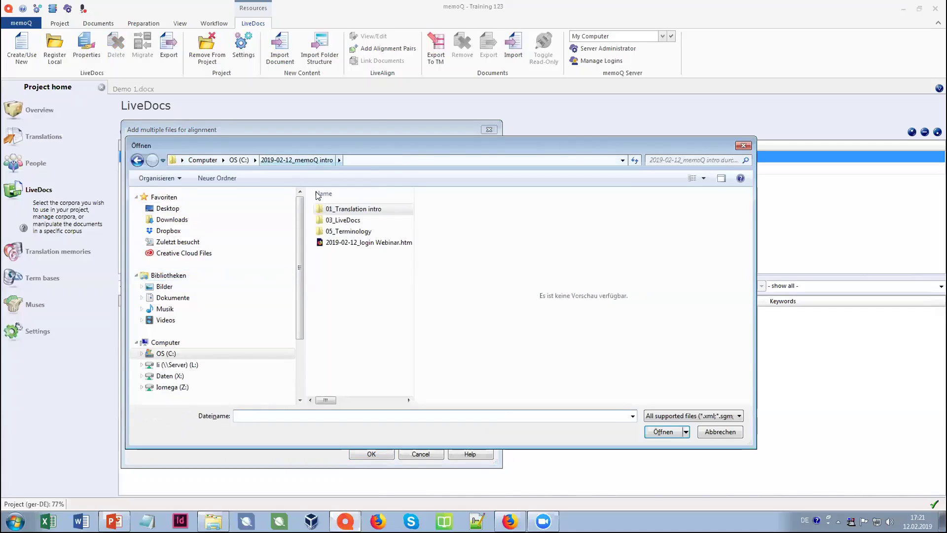
double_click(324, 223)
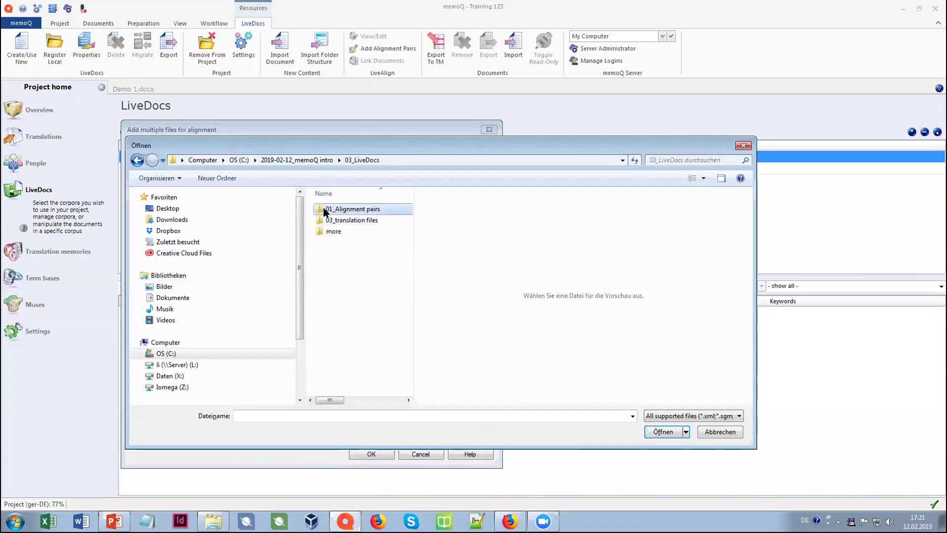
double_click(323, 208)
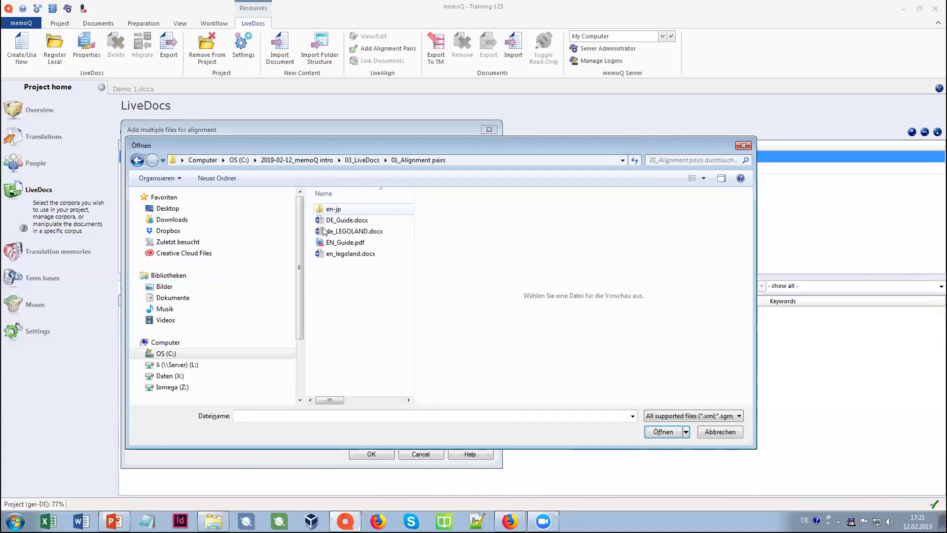
click(321, 245)
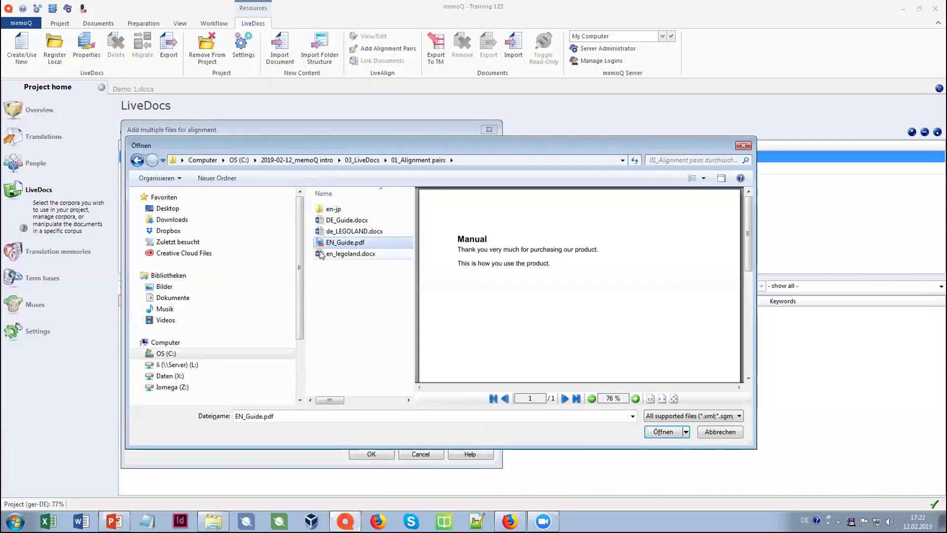
ctrl+click(322, 254)
click(662, 432)
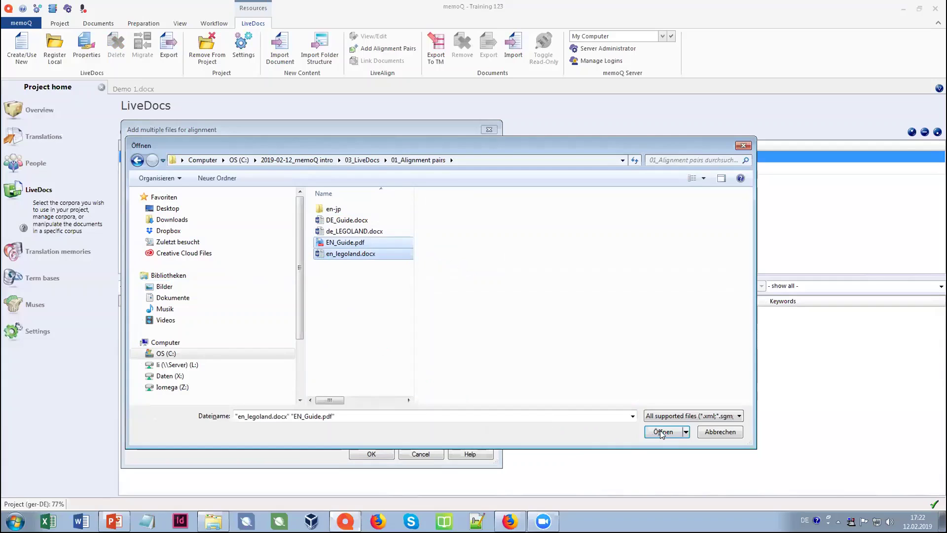
click(661, 432)
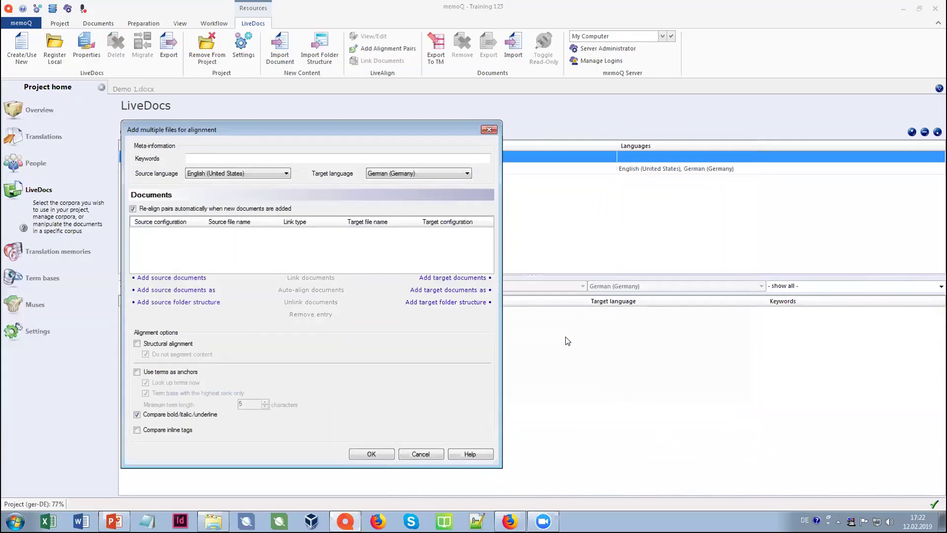
- Add DE_Guide.docx and de_LEGOLAND.docx from the same folder as target documents for the alignment
click(463, 279)
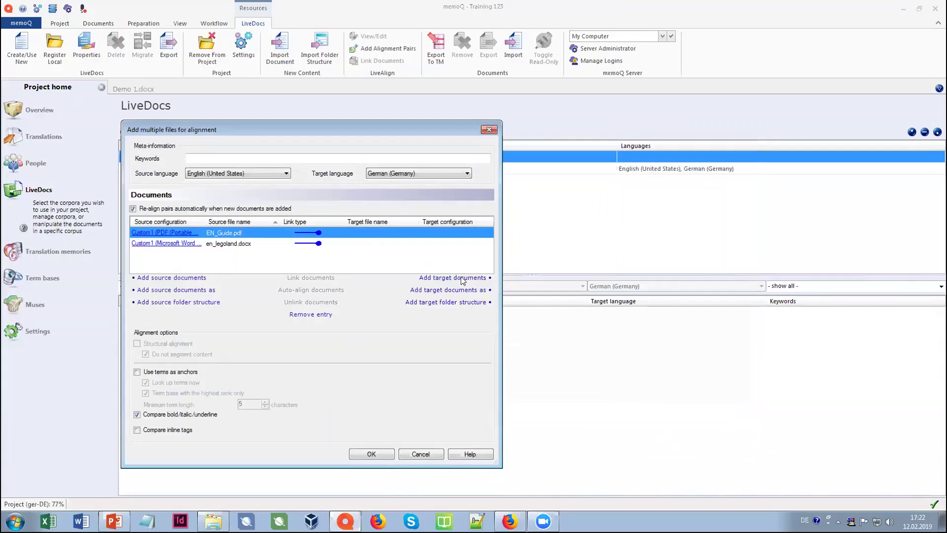
click(719, 179)
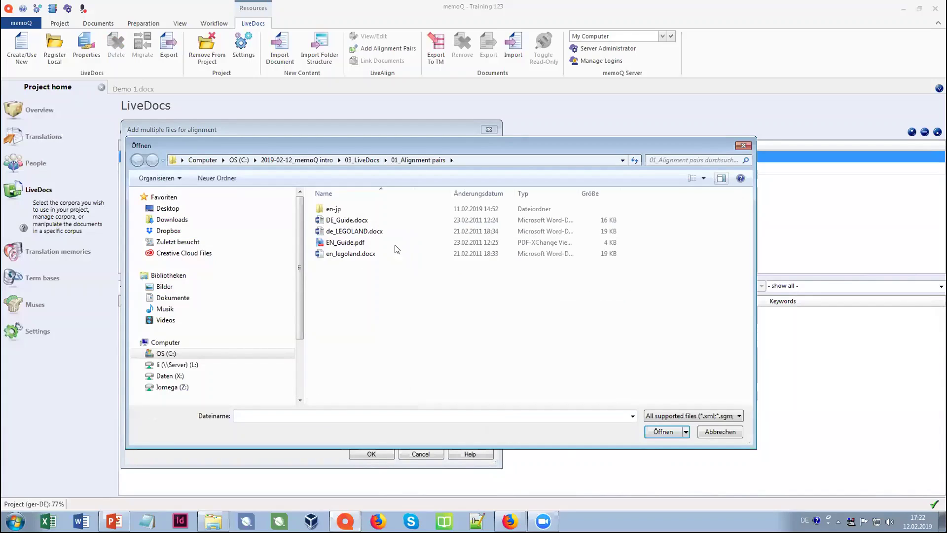
click(340, 221)
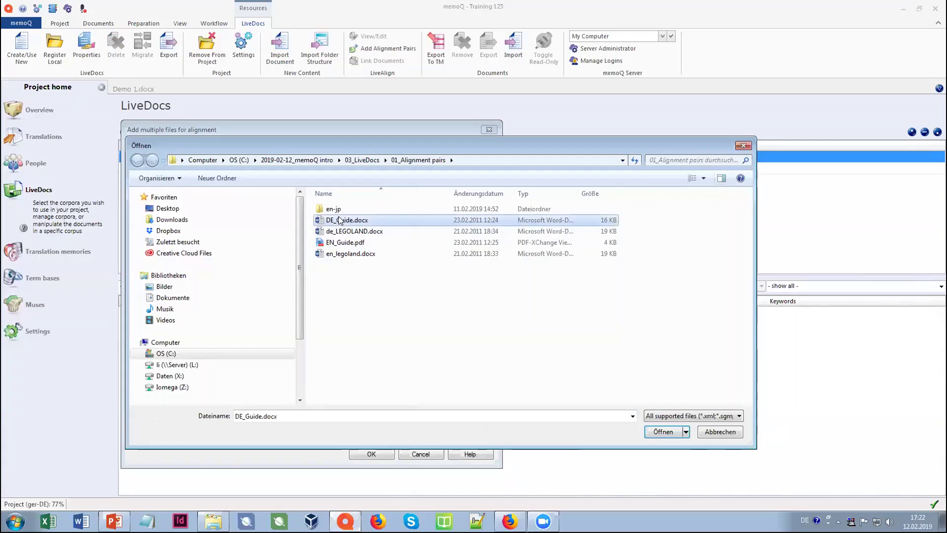
ctrl+click(359, 232)
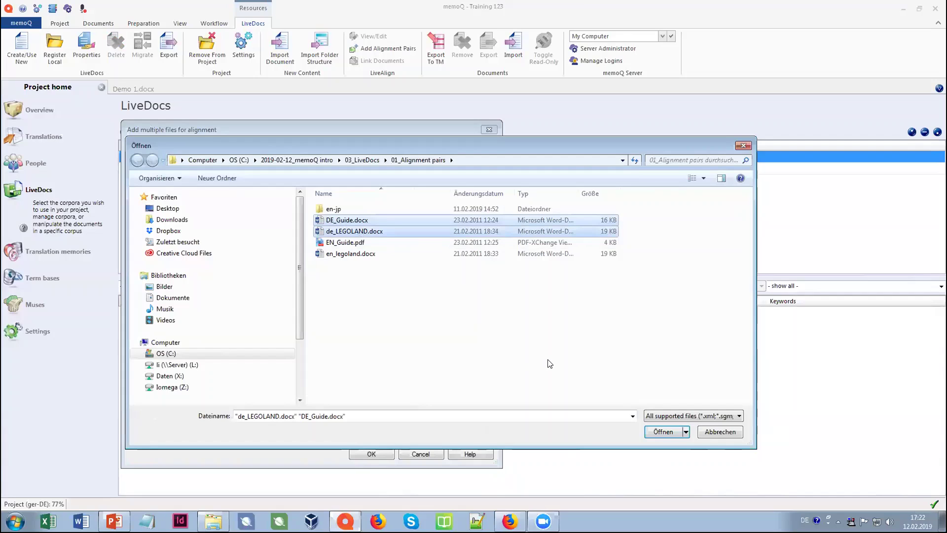
click(659, 431)
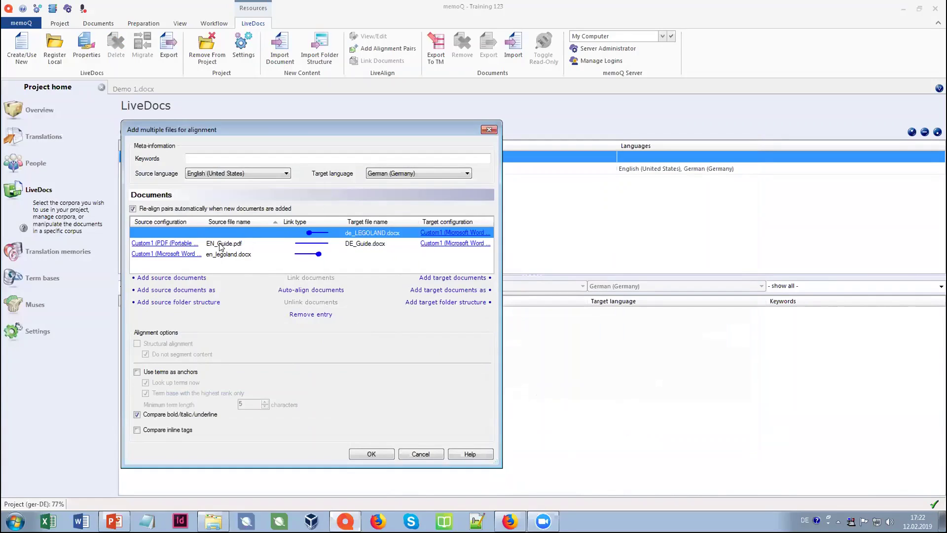
- Link en_legoland.docx with de_LEGOLAND.docx manually and add both document pairs to the corpus
click(286, 240)
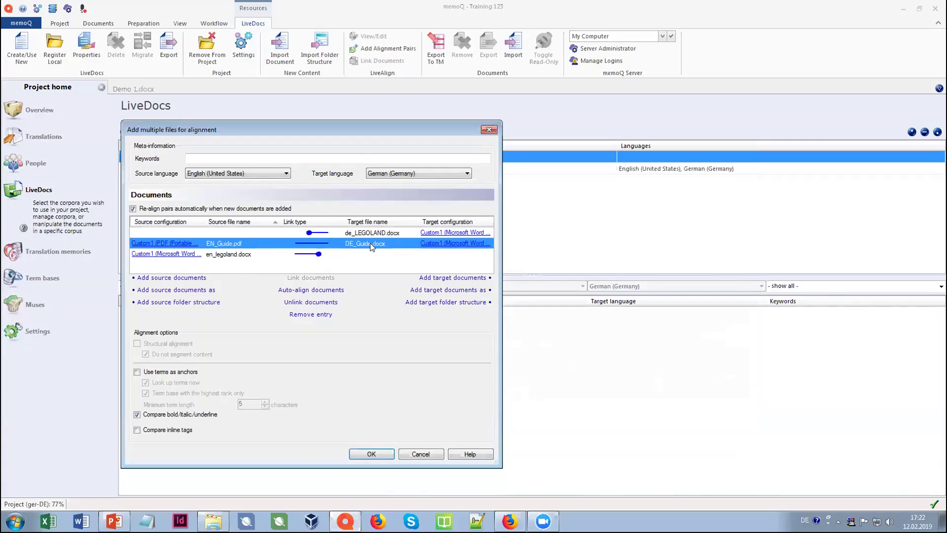
click(239, 256)
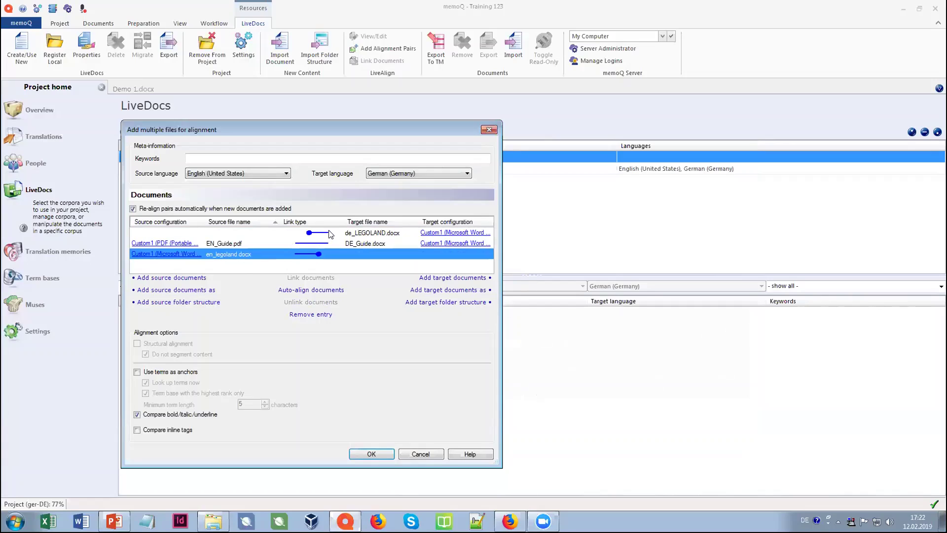
ctrl+click(329, 232)
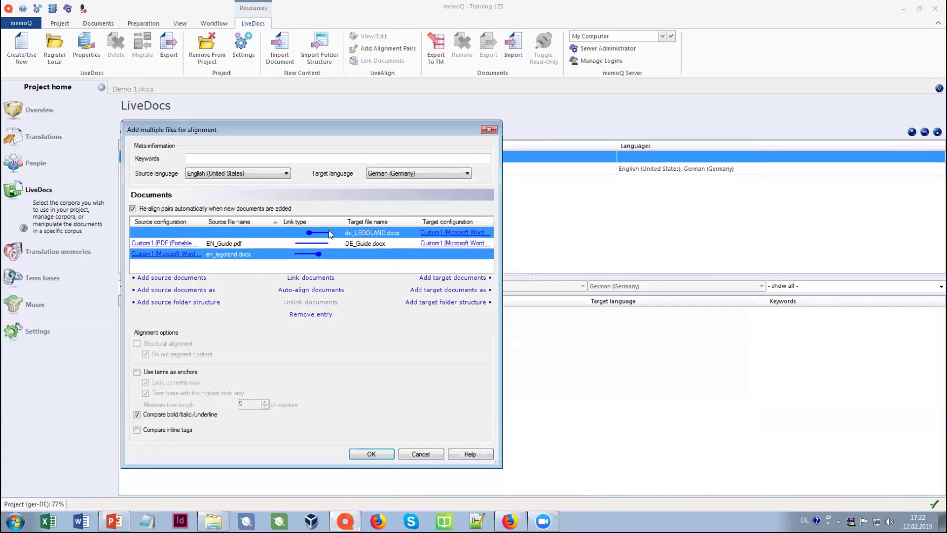
click(315, 279)
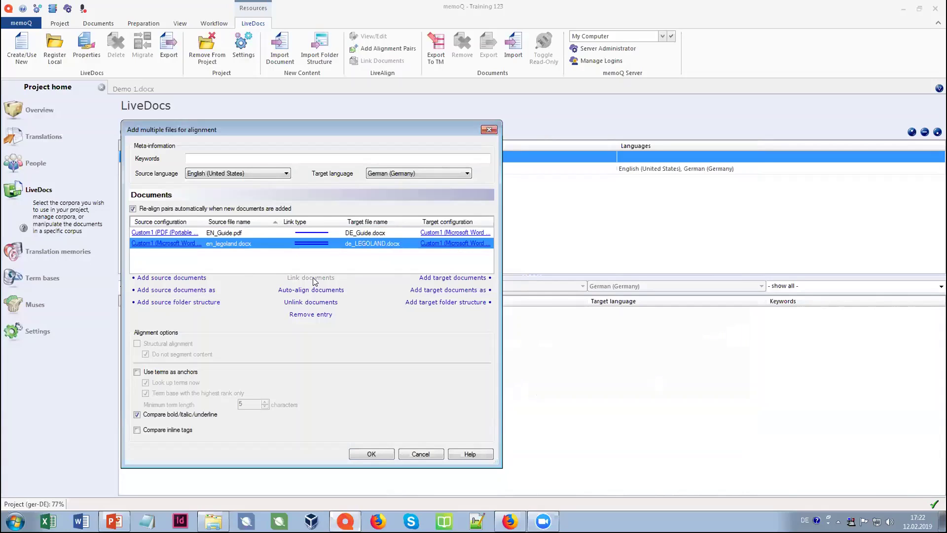
click(371, 454)
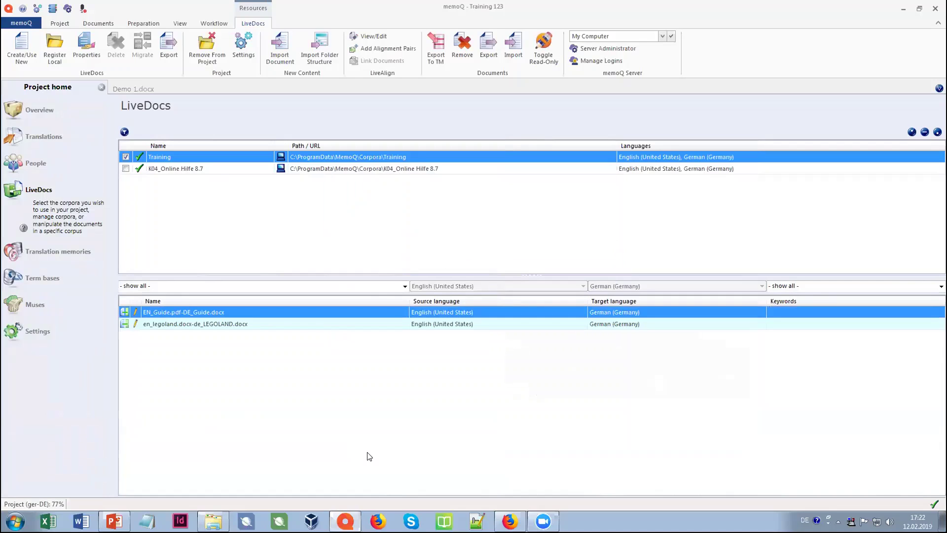
- In the EN_Guide–DE_Guide alignment, delete the two bmk tags inside "Manual", insert the missing "n" after "Bedie" in the German heading, and close it
double_click(220, 312)
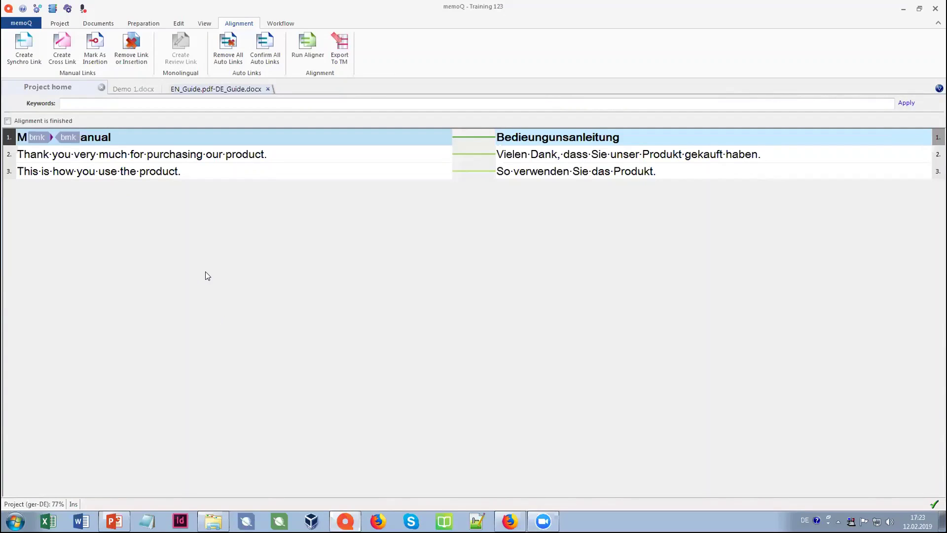
key(BackSpace)
key(BackSpace)
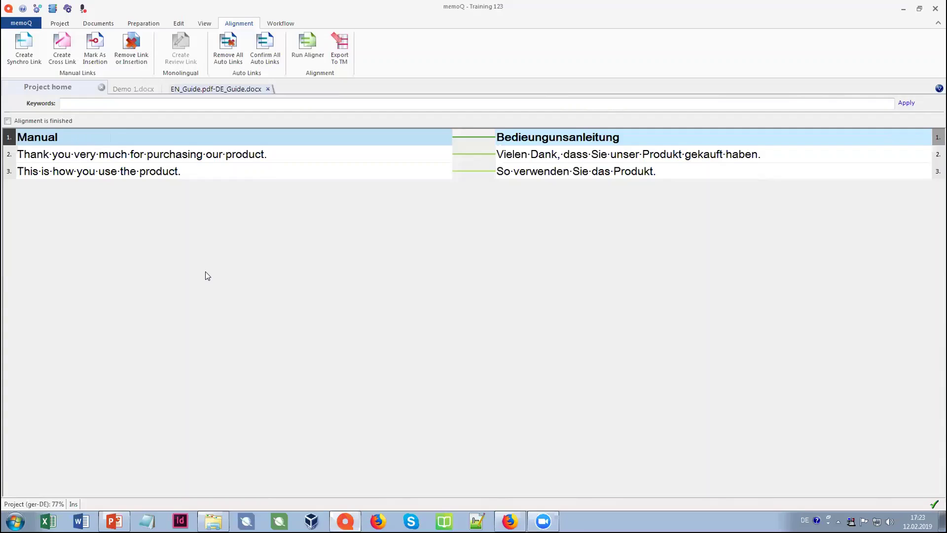
click(528, 136)
text(n)
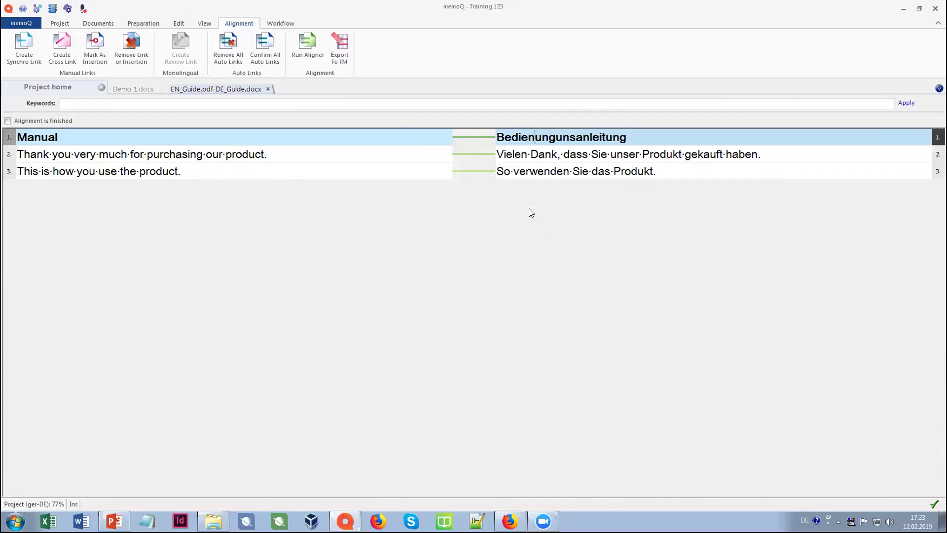
click(268, 89)
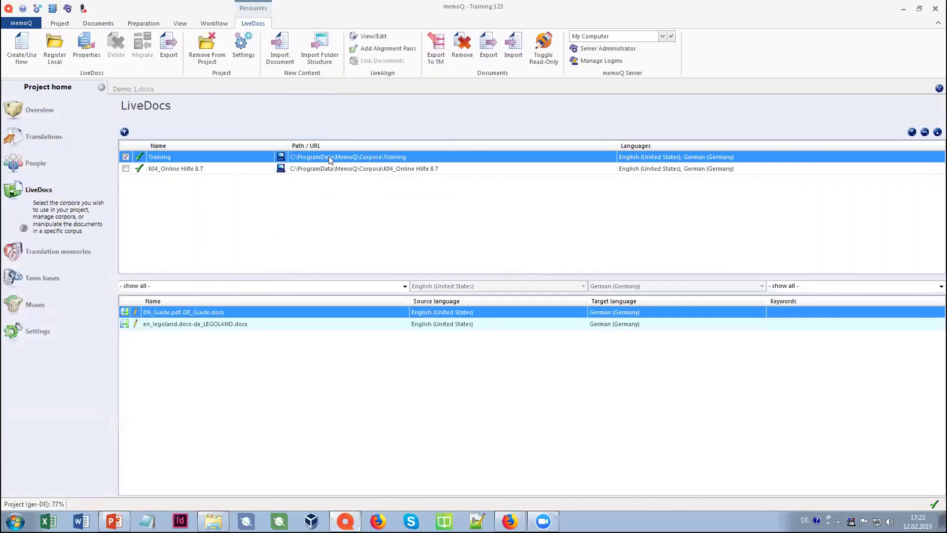
- Open the en_legoland–de_LEGOLAND alignment pair, examine how its segments are linked, and close it
double_click(250, 324)
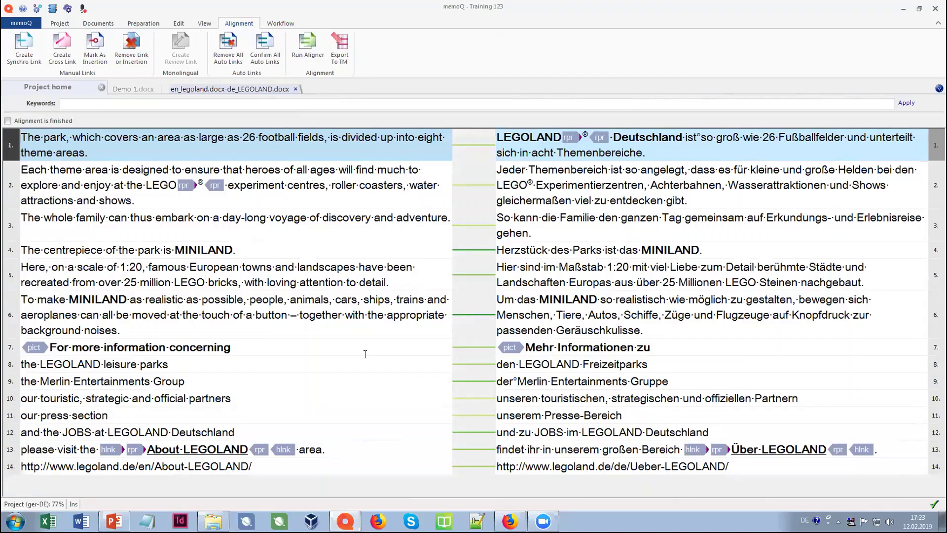
click(295, 90)
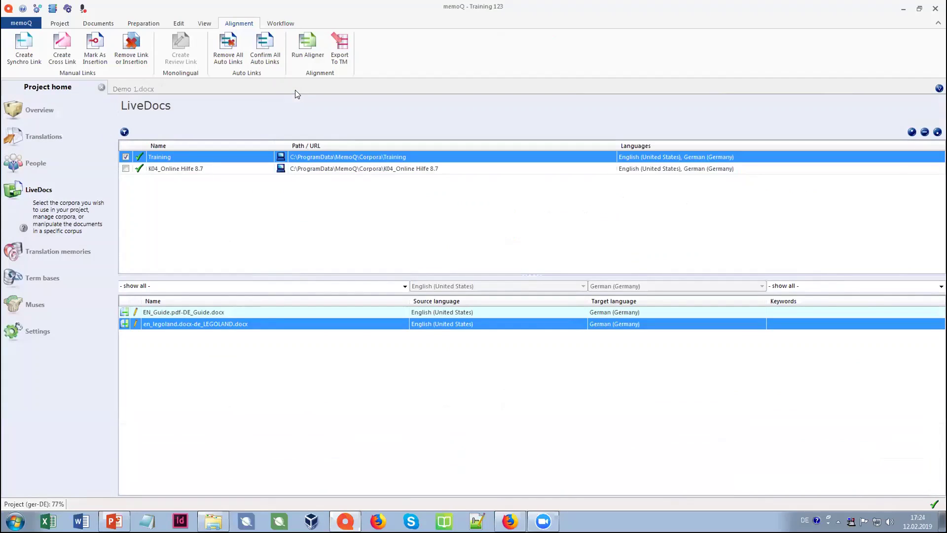
- Import Legoland new.docx from the 03_translation files folder under 03_LiveDocs into the project's translation documents
click(43, 137)
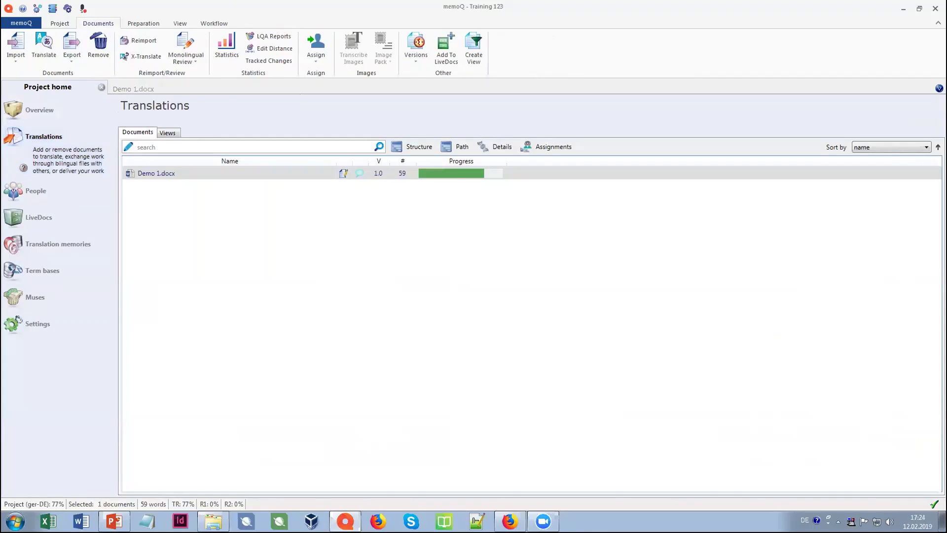
key(alt+Tab)
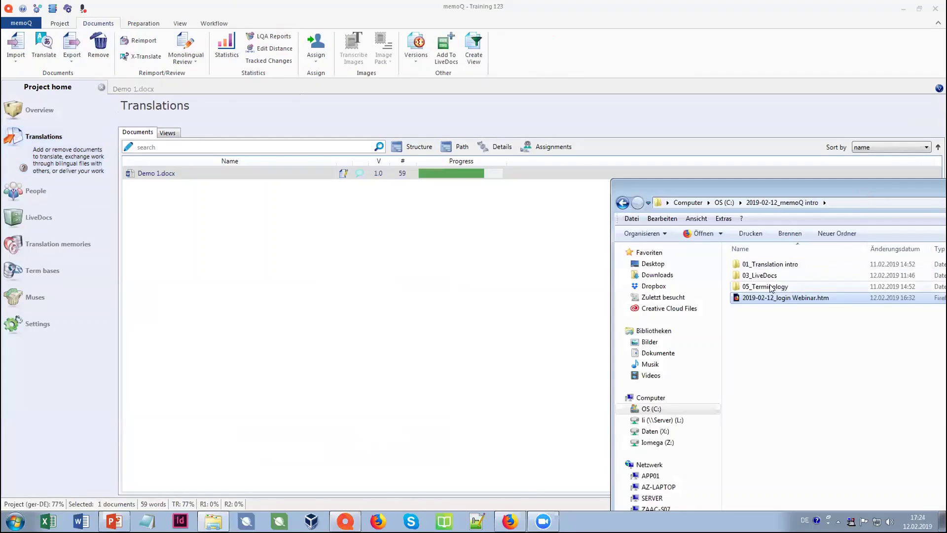
double_click(773, 275)
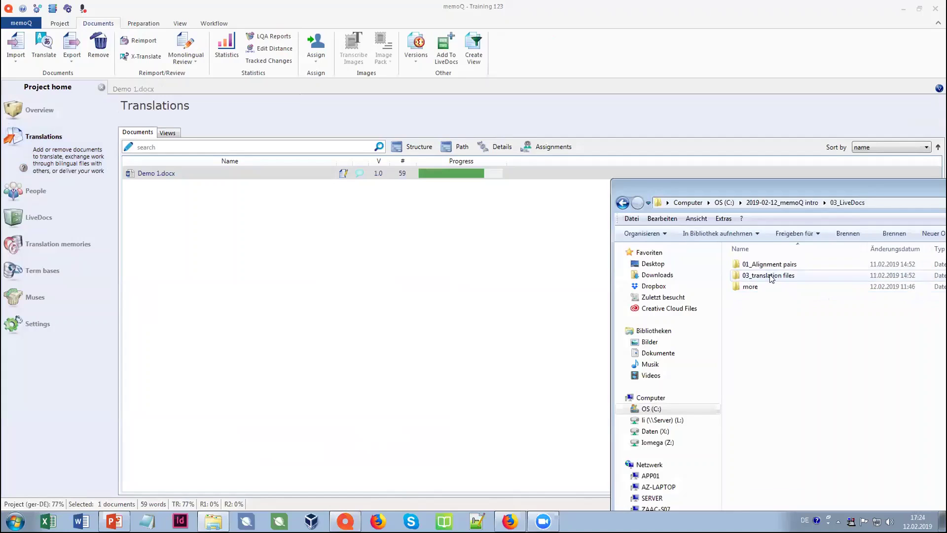
drag(773, 267, 251, 263)
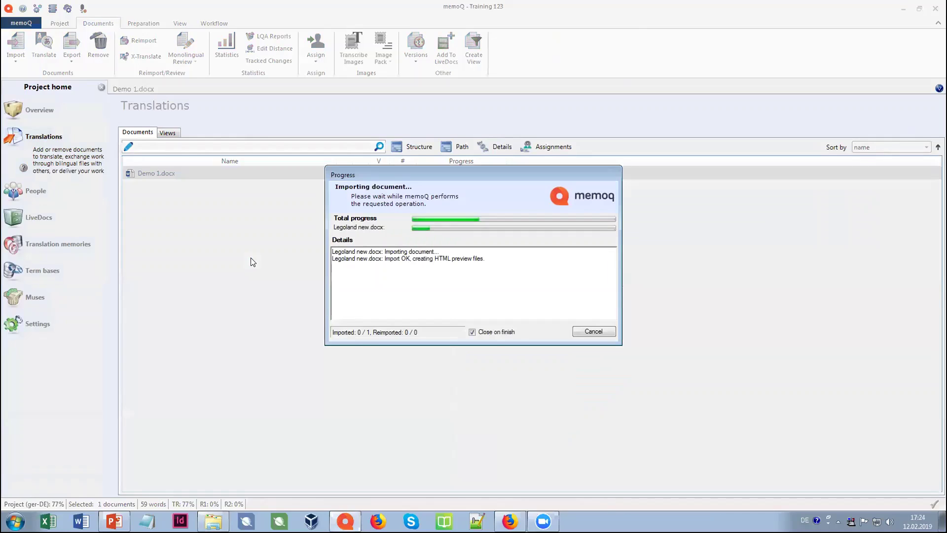
key(alt+Tab)
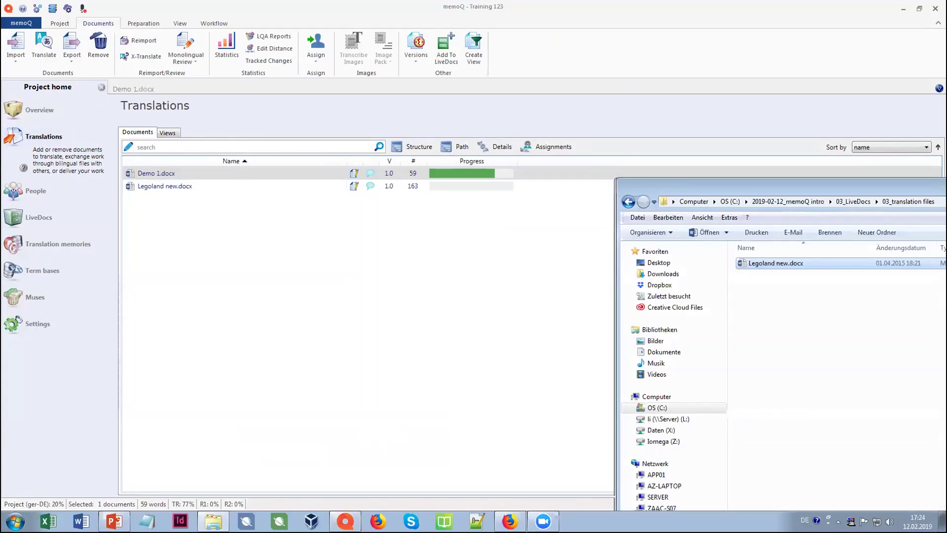
- Open Legoland new.docx for translation and examine the corpus match for segment 4, comparing its source text with the current segment
click(168, 188)
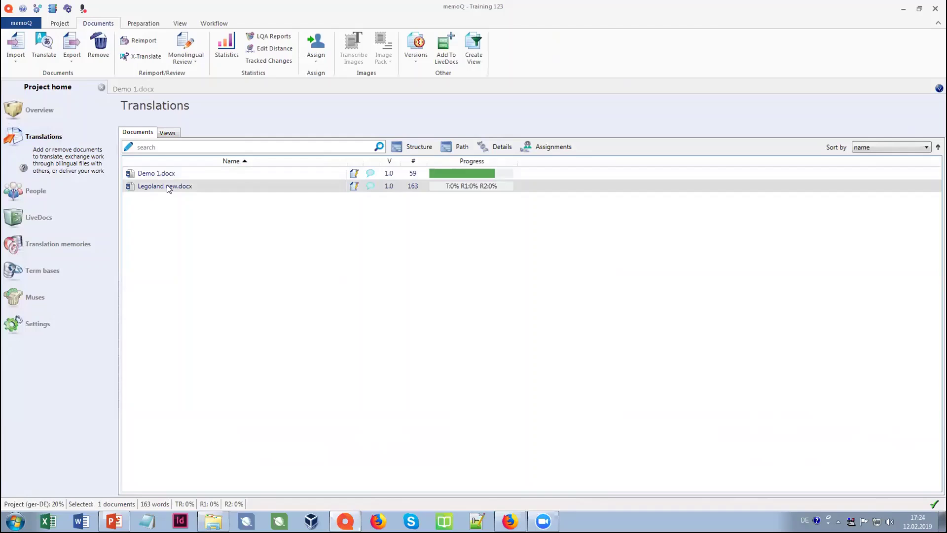
double_click(168, 188)
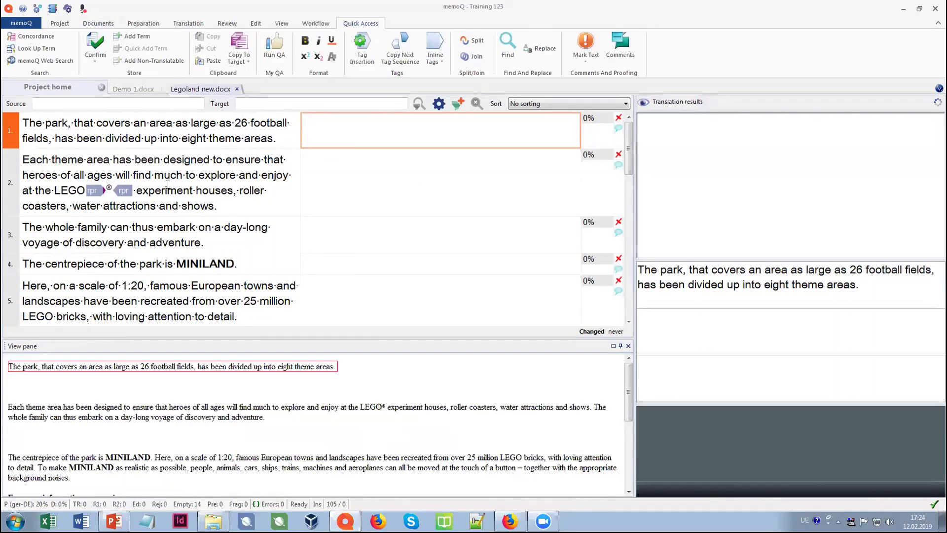
click(357, 258)
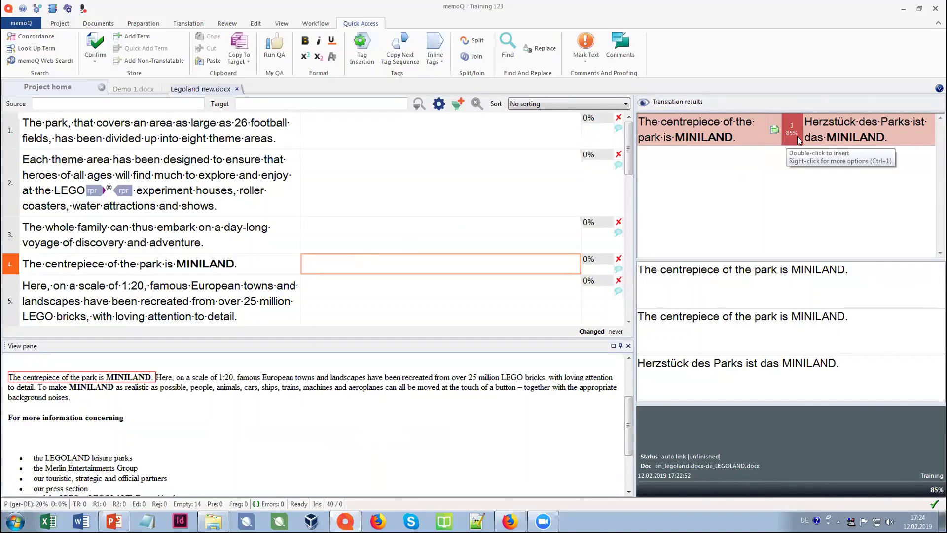
drag(870, 268, 639, 270)
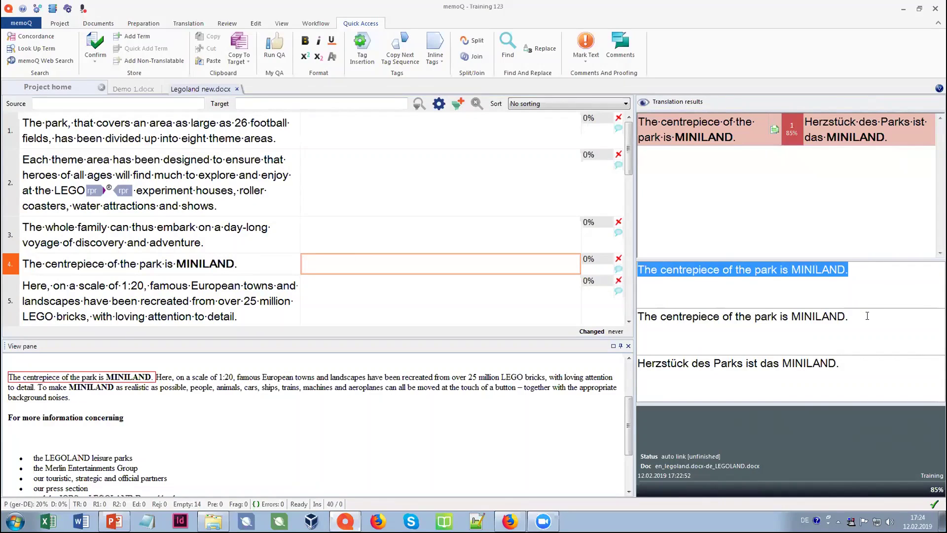
drag(868, 315, 639, 316)
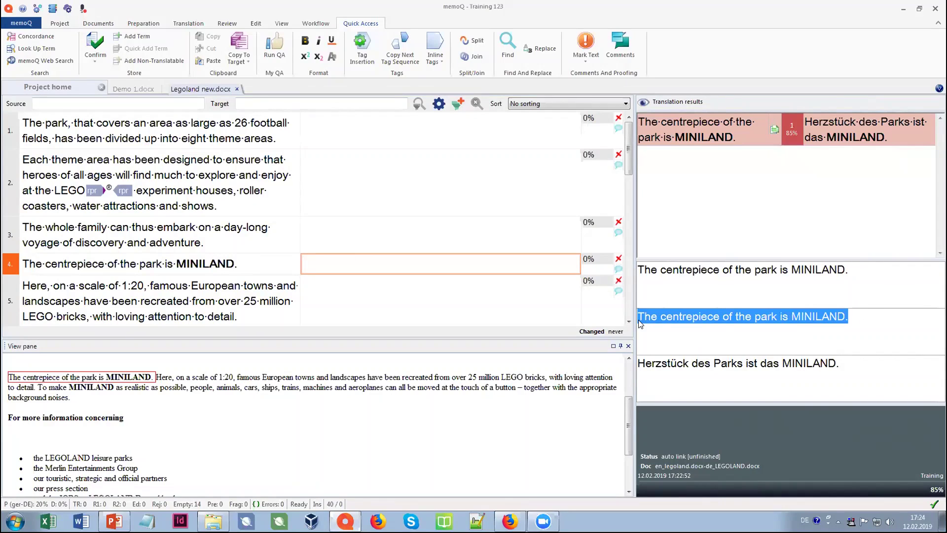
click(861, 313)
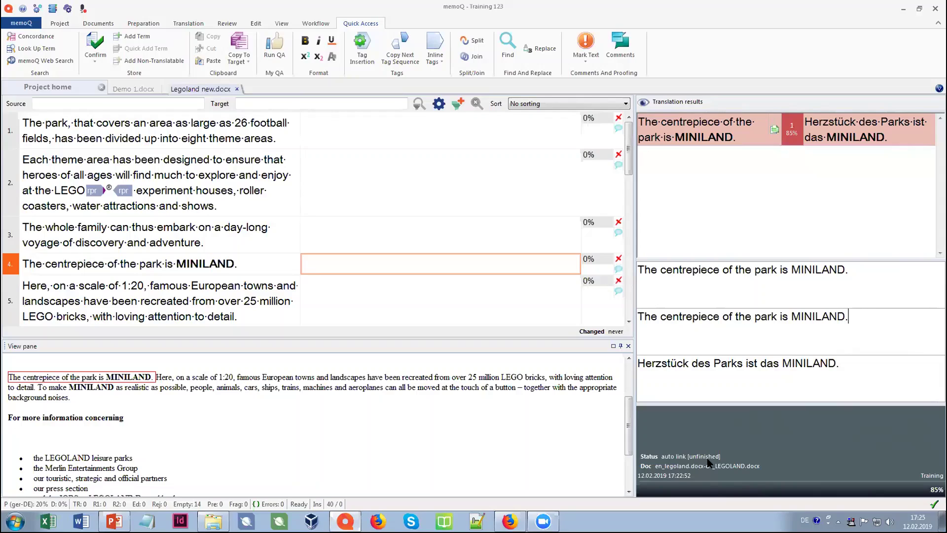
- Show the corpus document behind the match and create a synchro link between "The centrepiece of the park is MINILAND." and its German counterpart
right_click(791, 139)
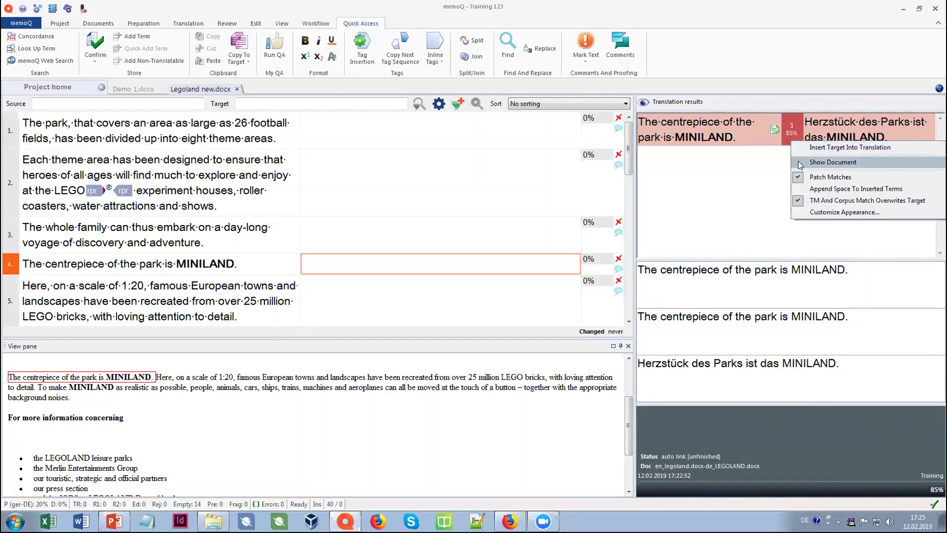
click(798, 161)
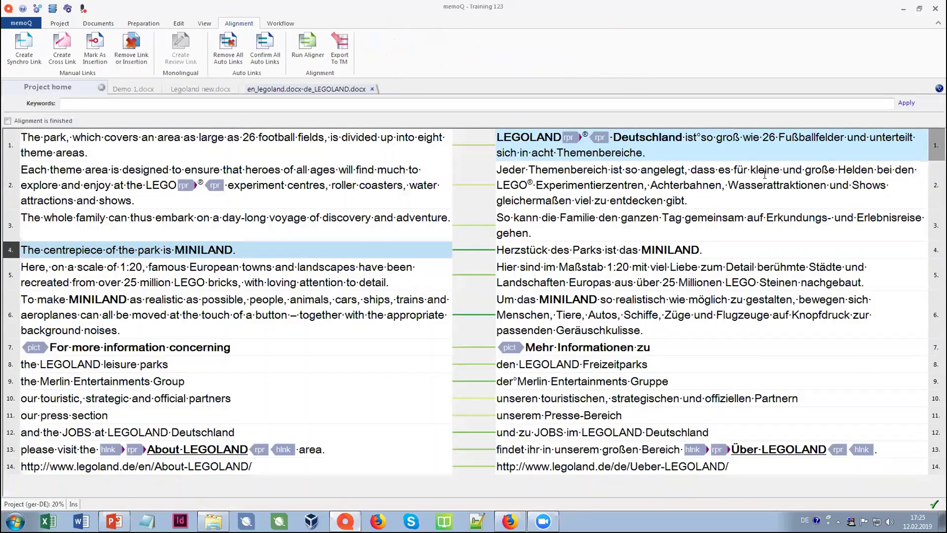
click(533, 249)
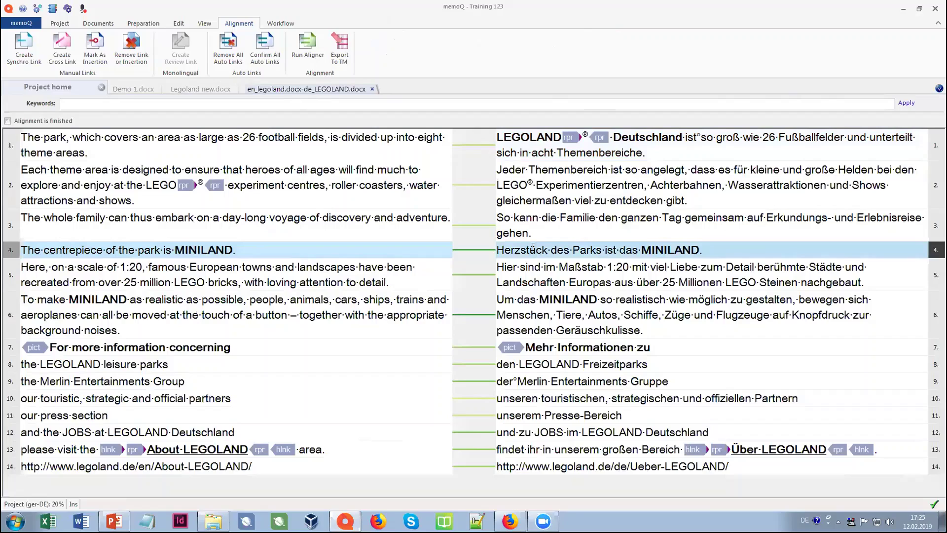
click(429, 248)
click(518, 249)
right_click(542, 248)
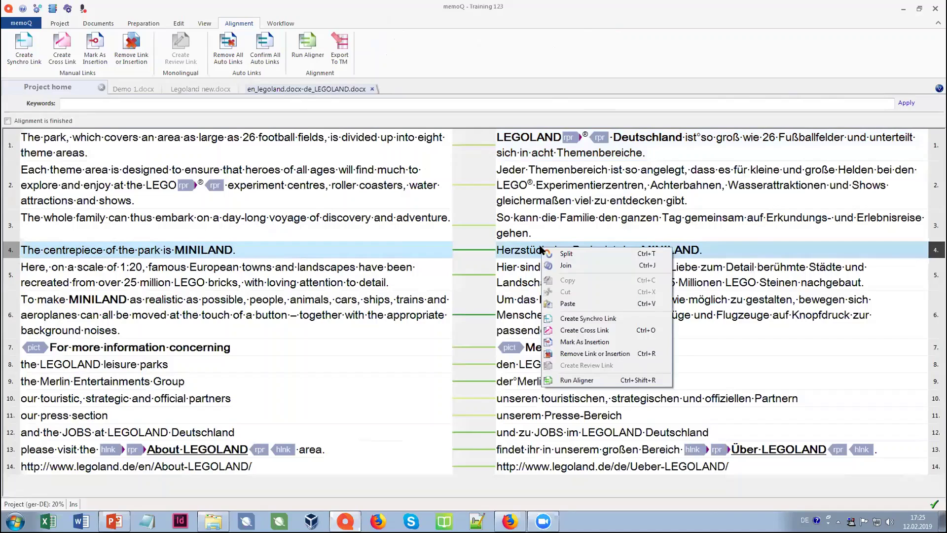
click(618, 320)
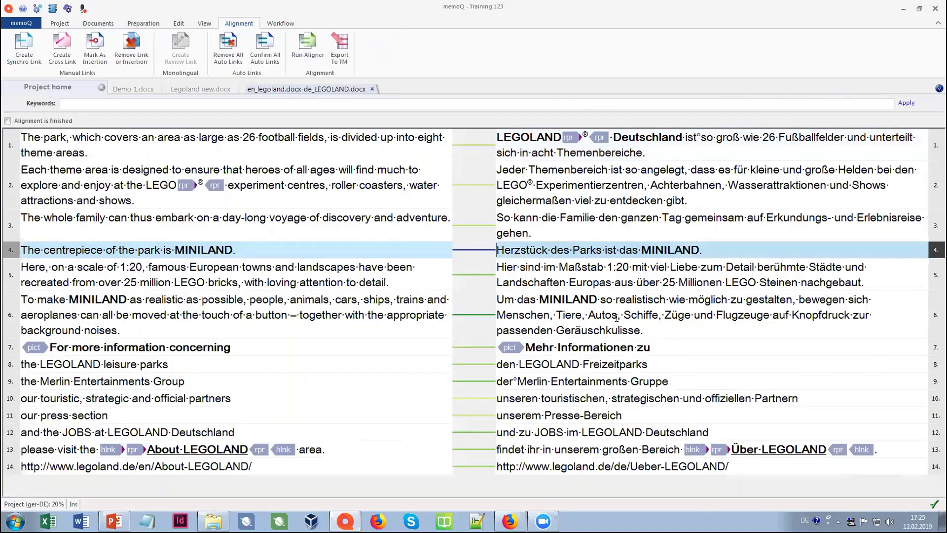
- Create a cross link between "and the JOBS at LEGOLAND Deutschland" and "den LEGOLAND Freizeitparks"
click(534, 365)
click(354, 432)
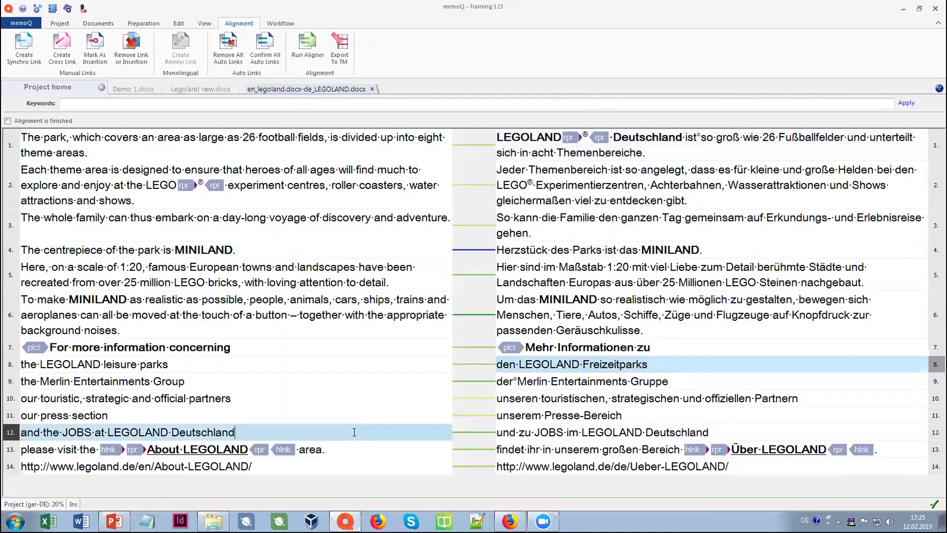
right_click(353, 435)
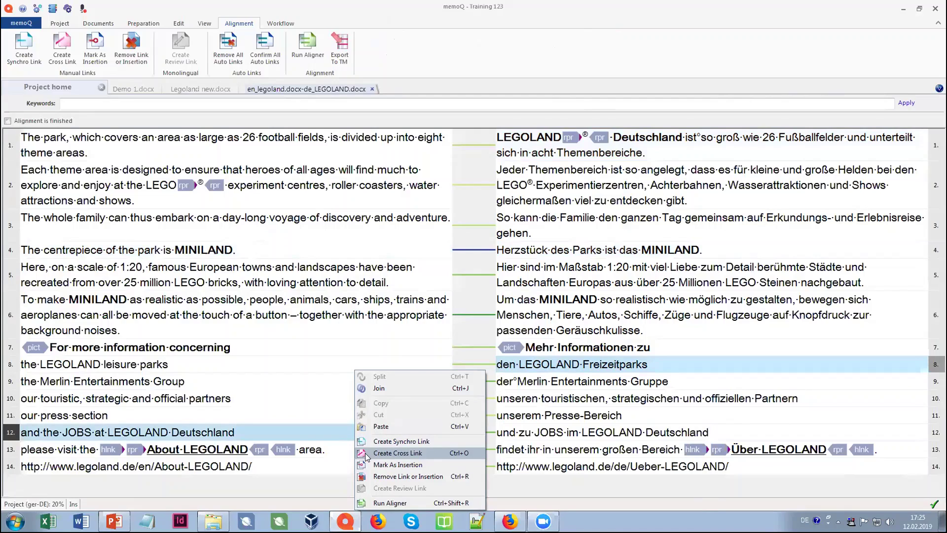
click(390, 452)
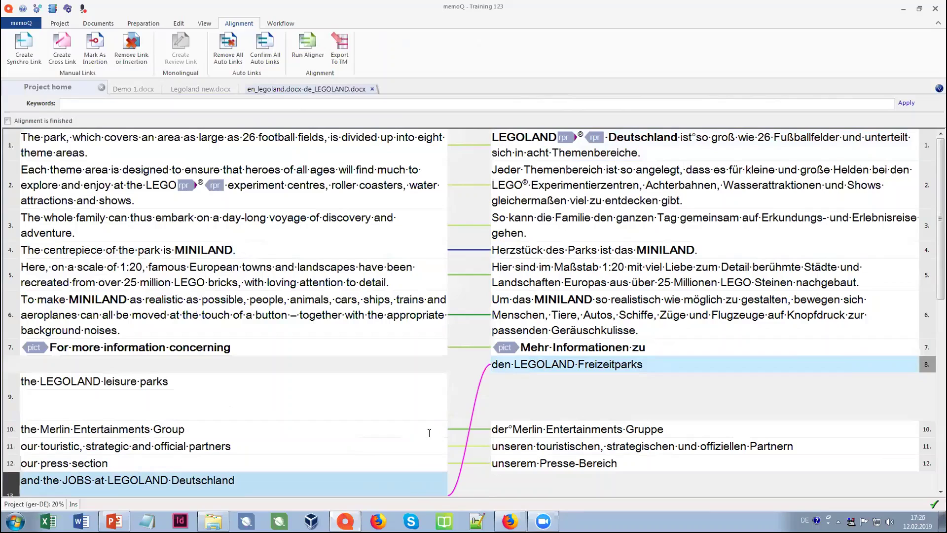
- Select the manually linked segment 4 pair and check its corpus match again in Legoland new.docx
click(424, 247)
click(506, 247)
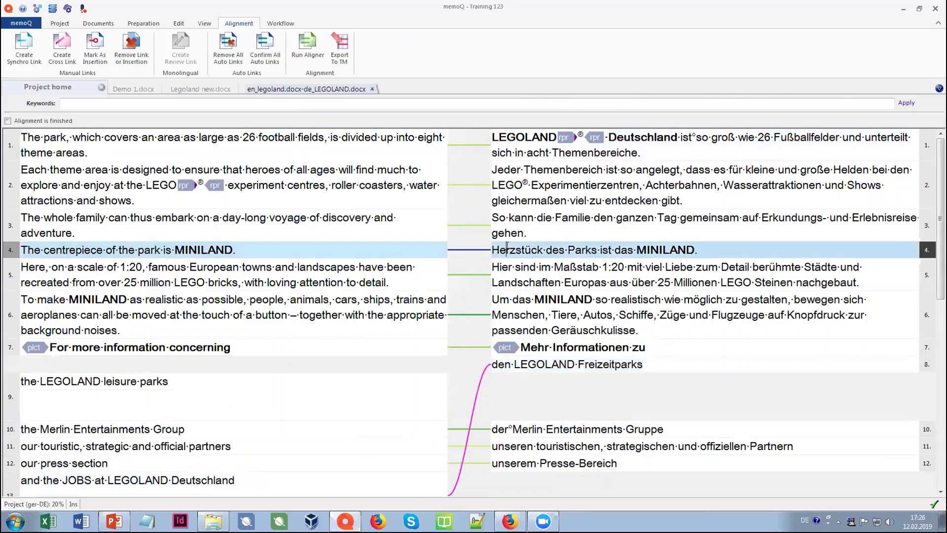
click(204, 90)
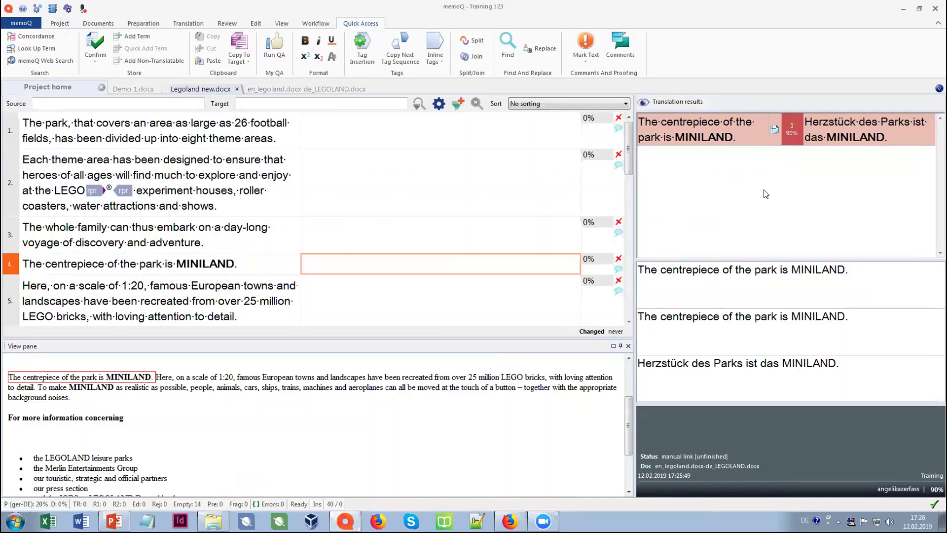
- Mark the en_legoland–de_LEGOLAND alignment as finished and return to Legoland new.docx
click(353, 90)
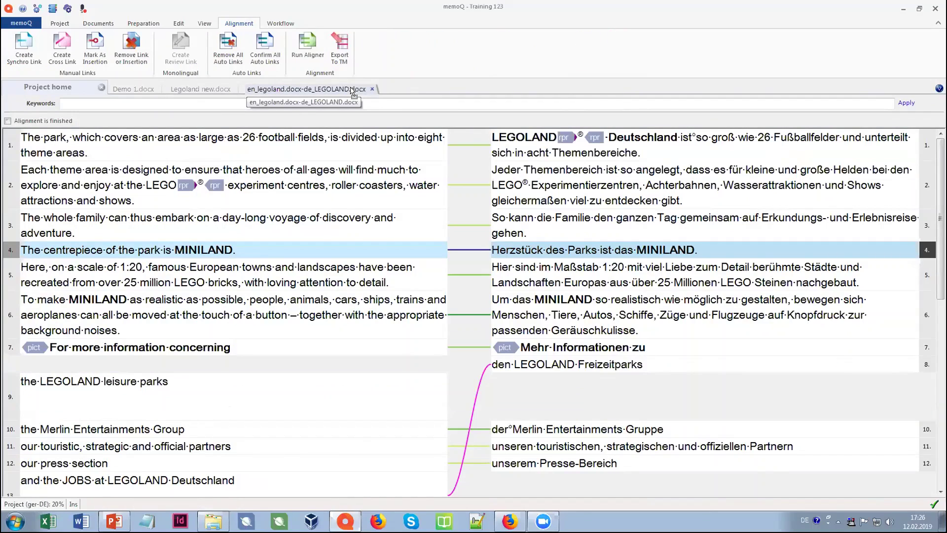
click(8, 121)
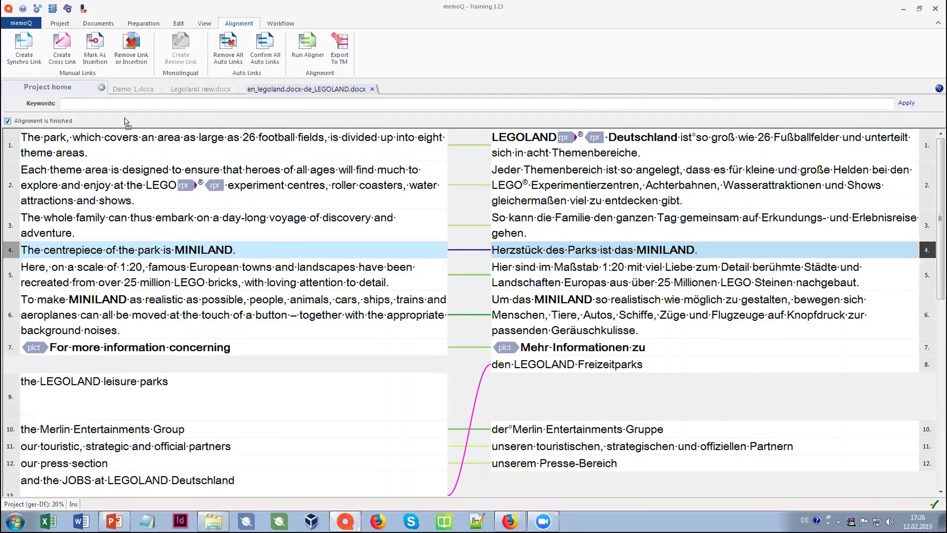
click(208, 91)
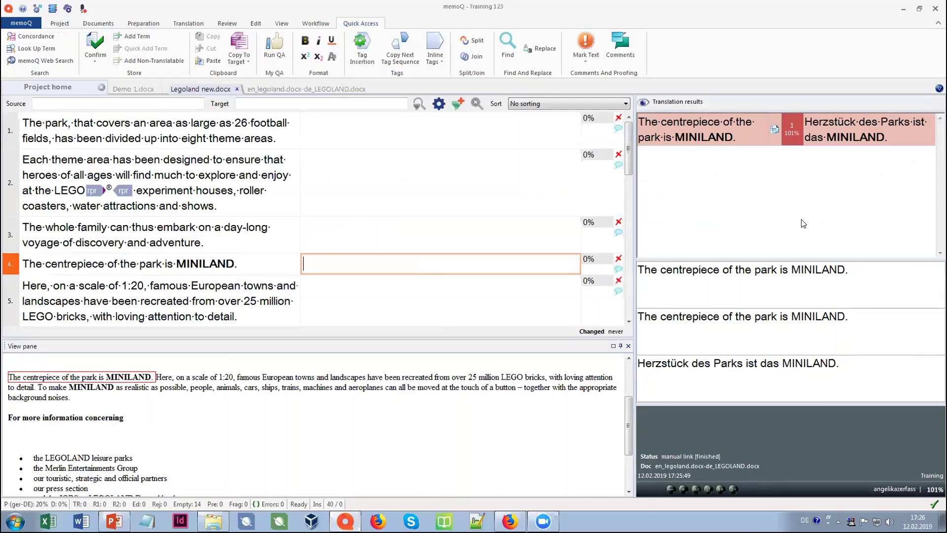
- Compare the corpus matches for segments 3 and 5, and insert the match "Herzstück des Parks ist das MINILAND." into segment 4
drag(203, 242, 157, 237)
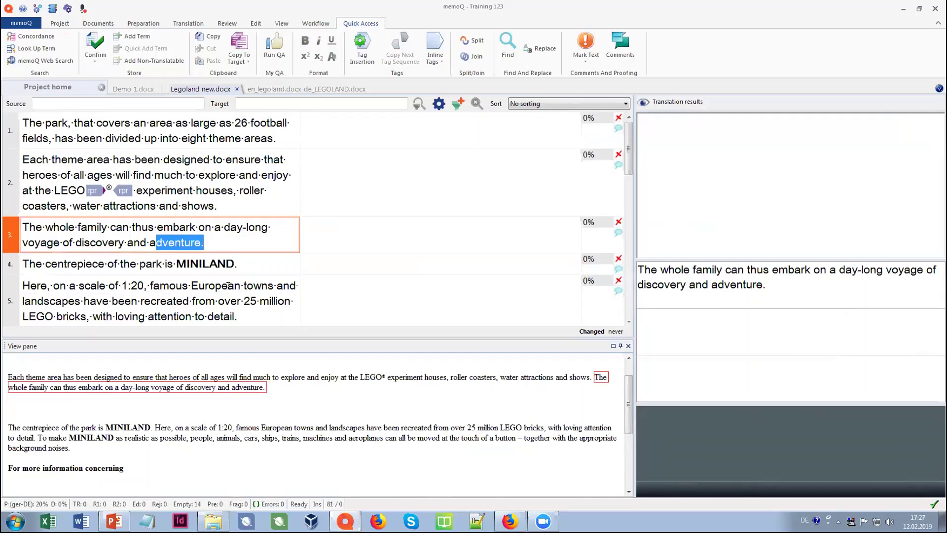
drag(238, 316, 215, 309)
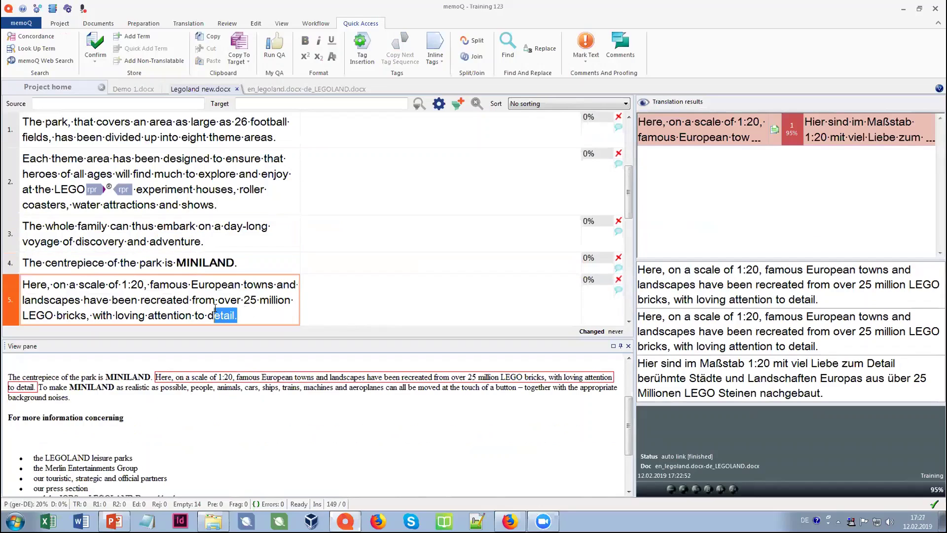
drag(228, 223, 246, 292)
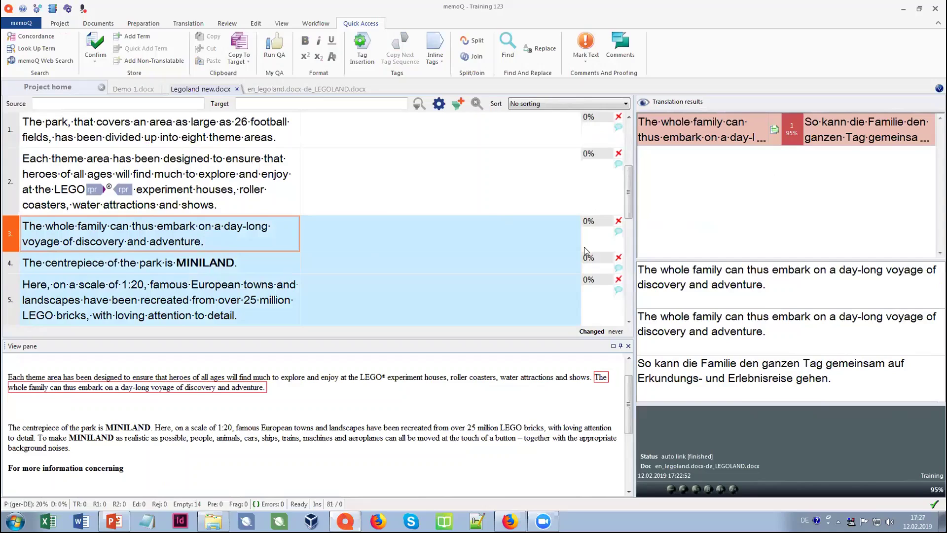
key(Down)
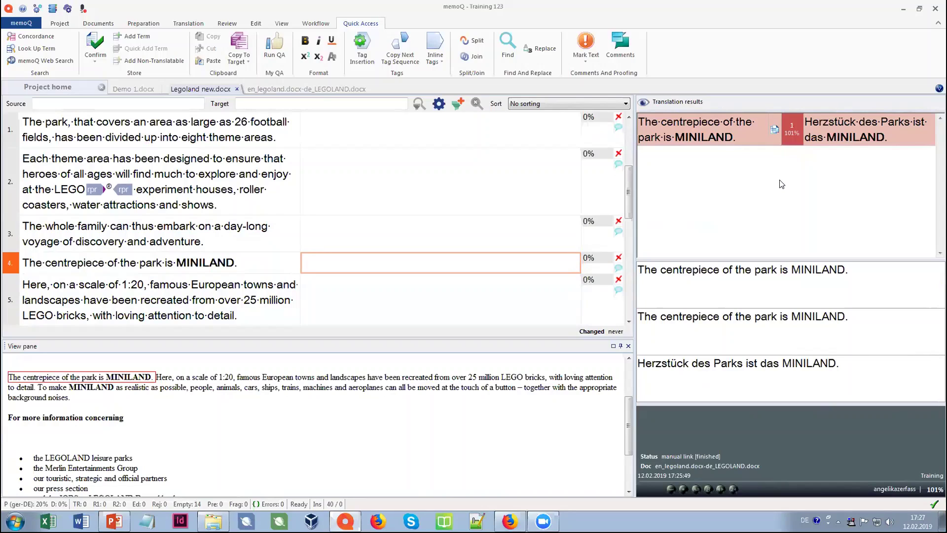
double_click(793, 129)
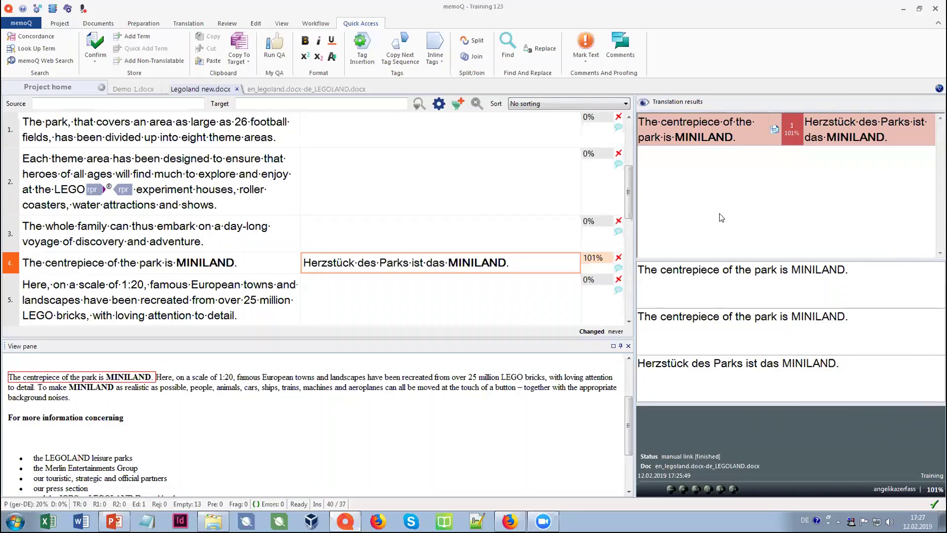
- Confirm all auto links in the en_legoland–de_LEGOLAND alignment, and review the Export to TM options without exporting
click(328, 89)
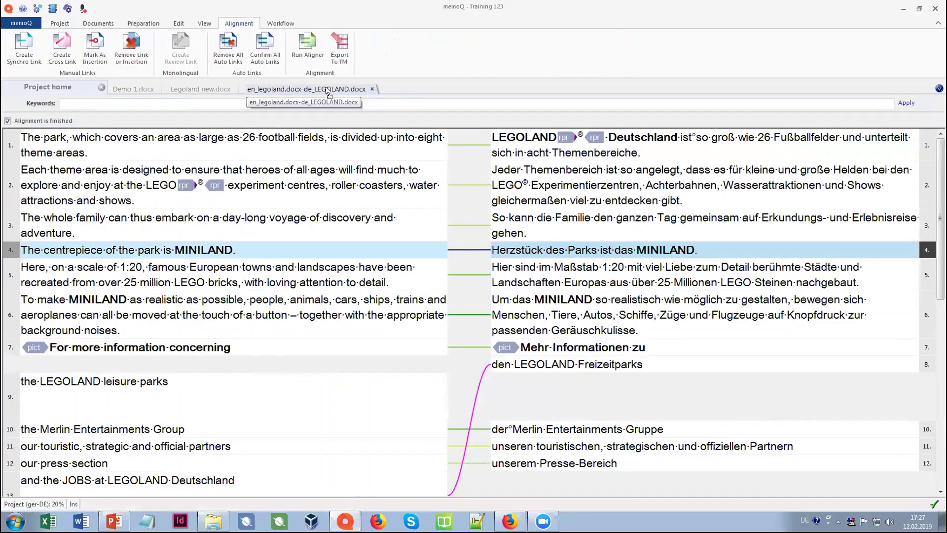
click(265, 58)
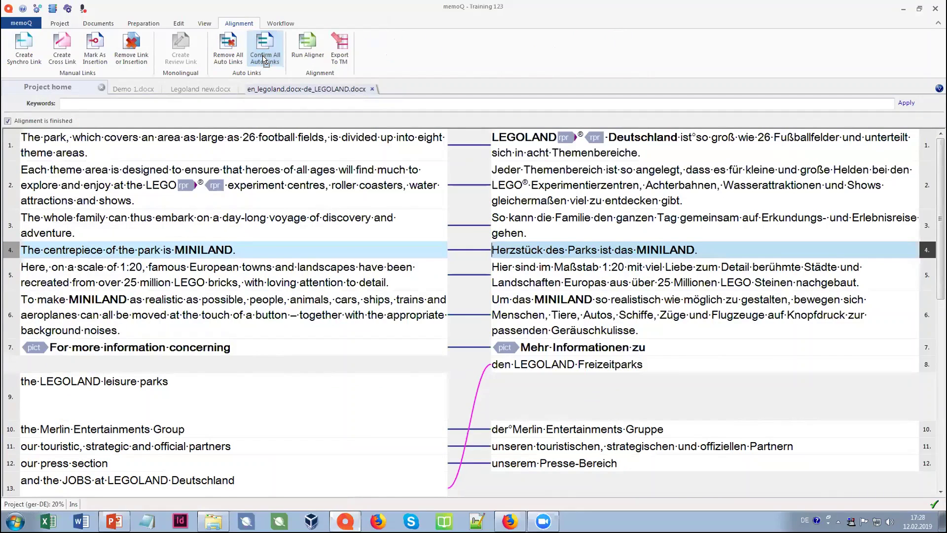
click(341, 63)
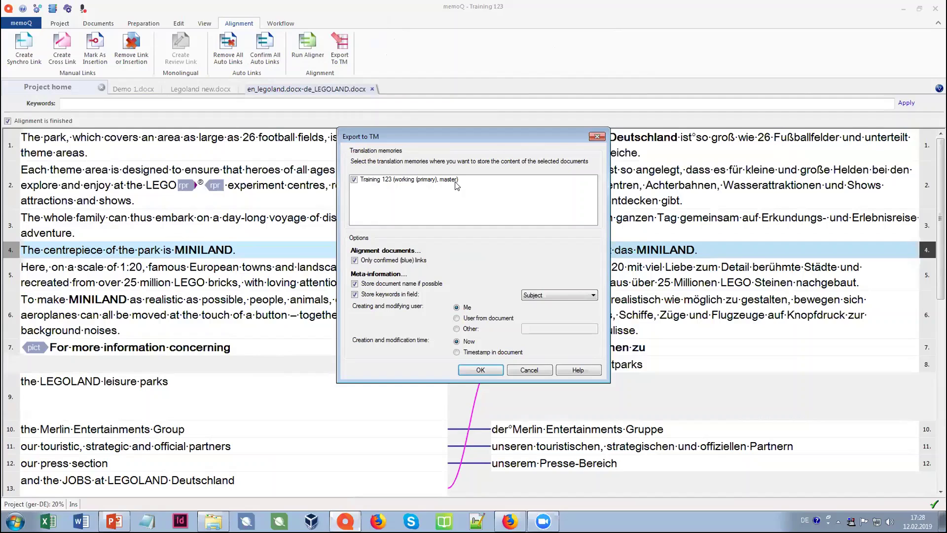
click(529, 370)
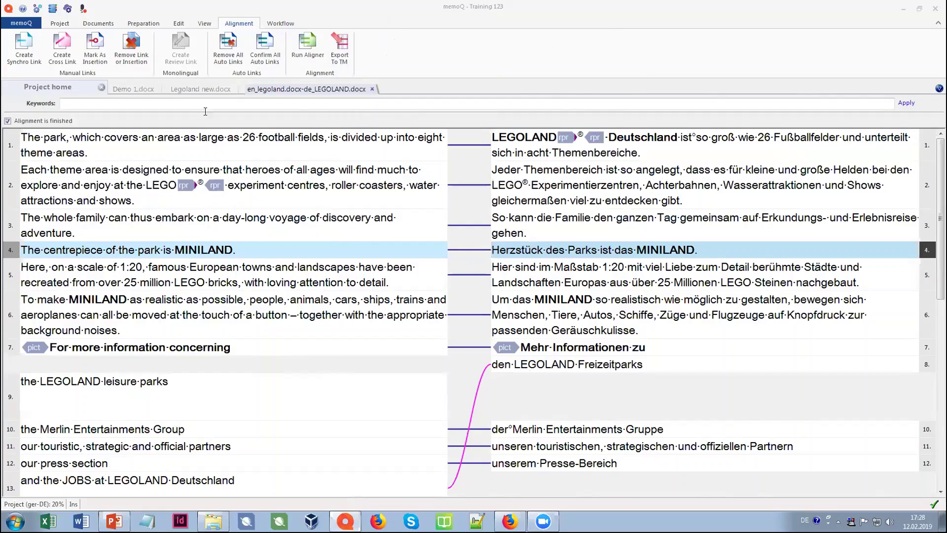
- Review segment 4 in Legoland new.docx and compare it with the match details of segment 3 in Demo 1.docx
click(203, 89)
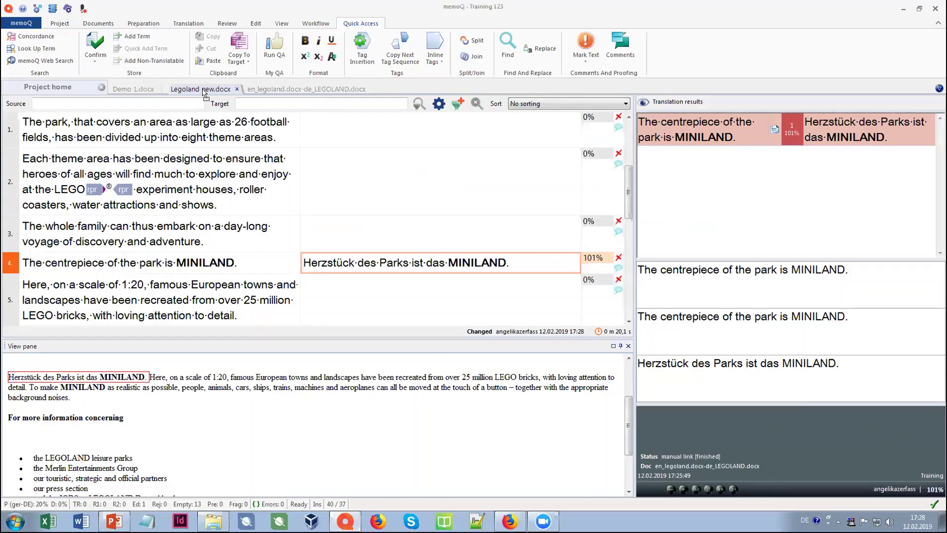
click(142, 92)
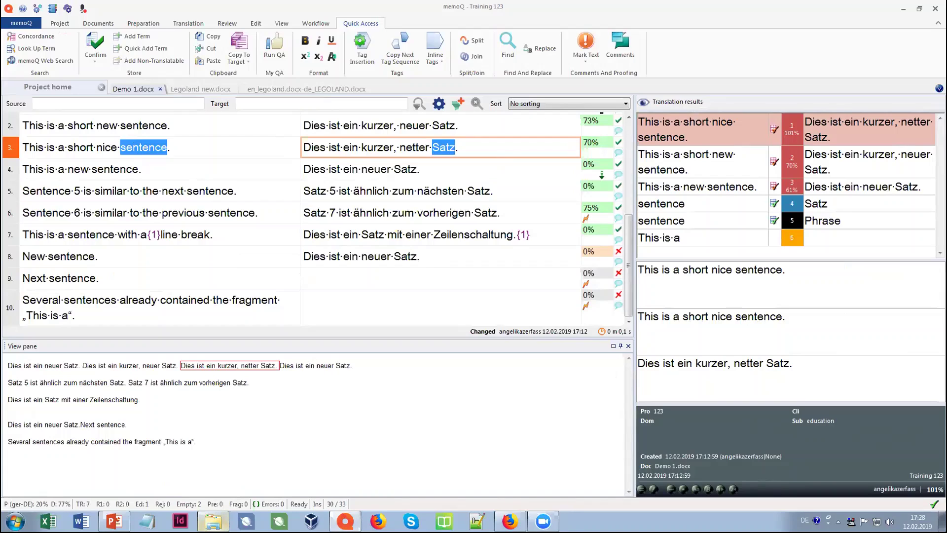
- Open term list.xlsx in Excel, examine its subject, note, German and English columns and the header row, and close the file
click(213, 522)
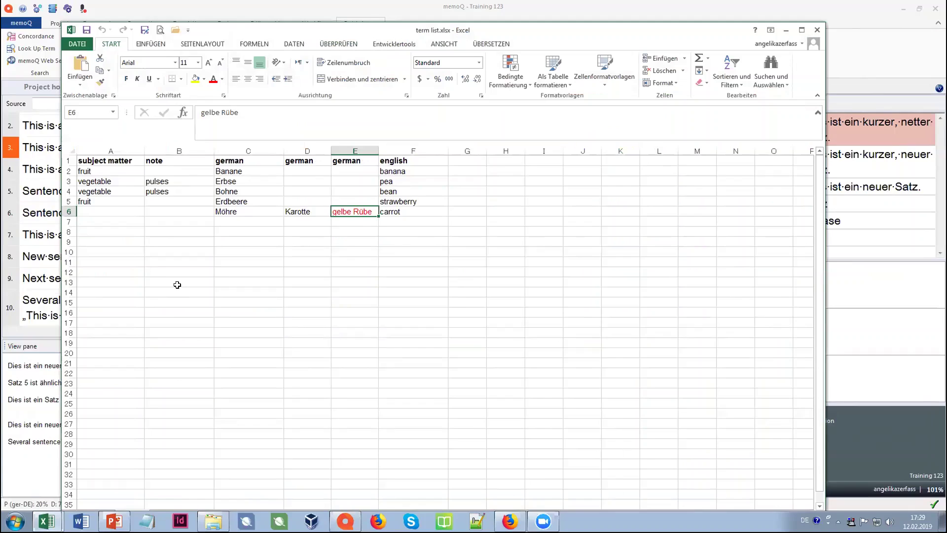
click(125, 146)
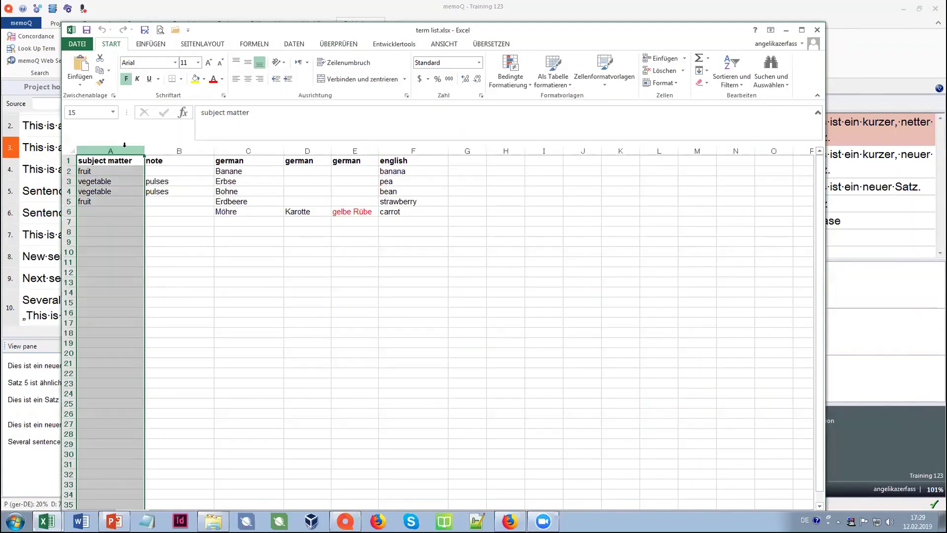
click(161, 147)
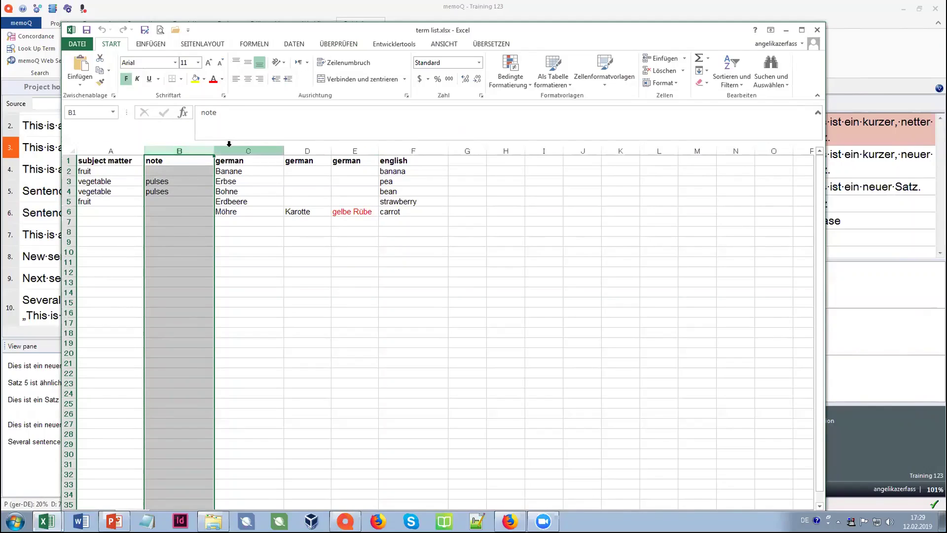
drag(227, 148, 349, 215)
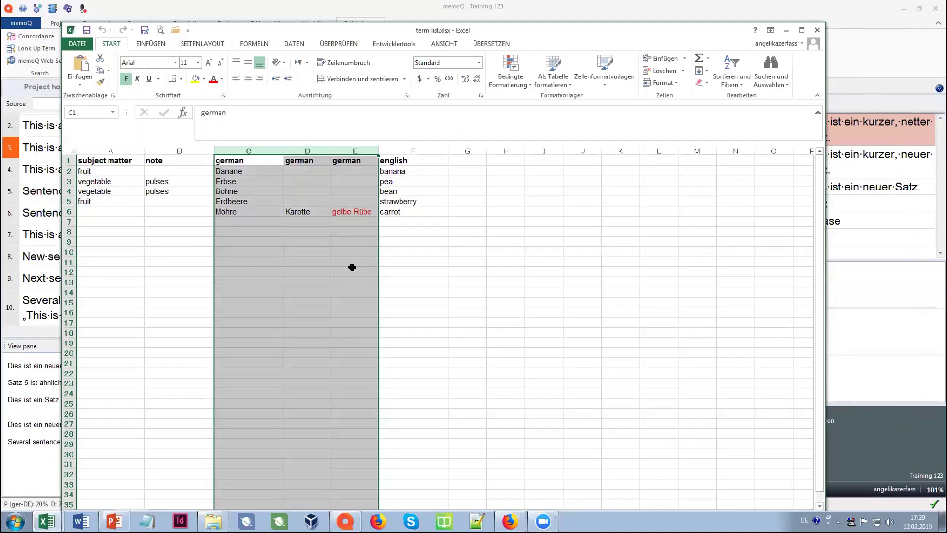
click(246, 212)
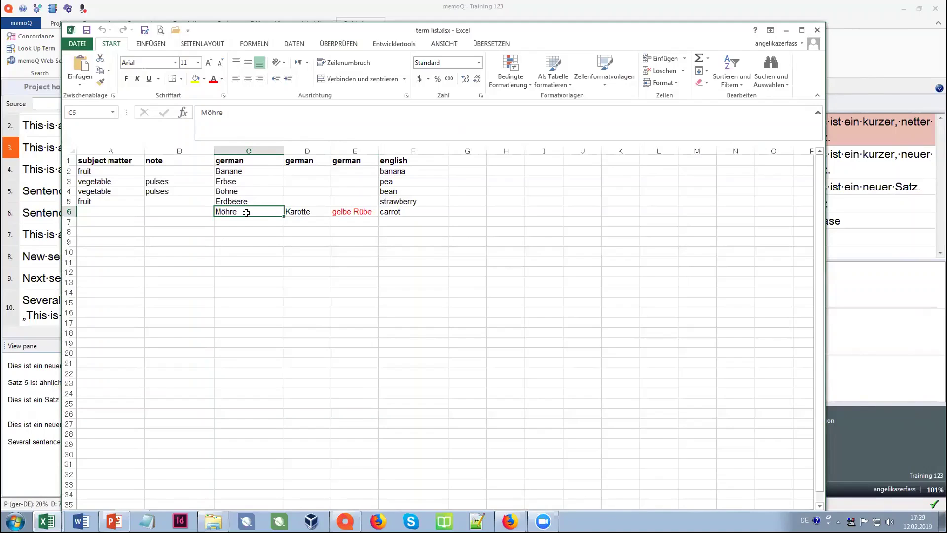
click(349, 211)
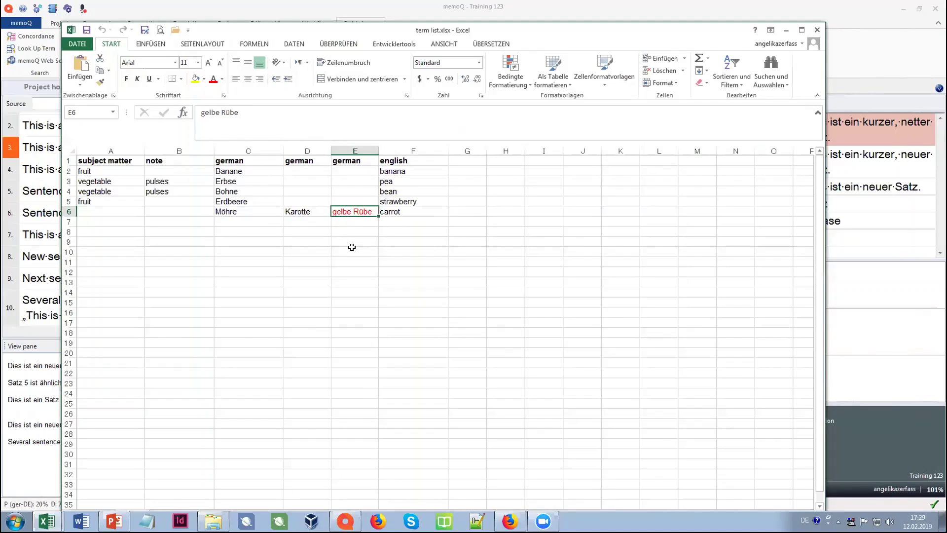
click(411, 148)
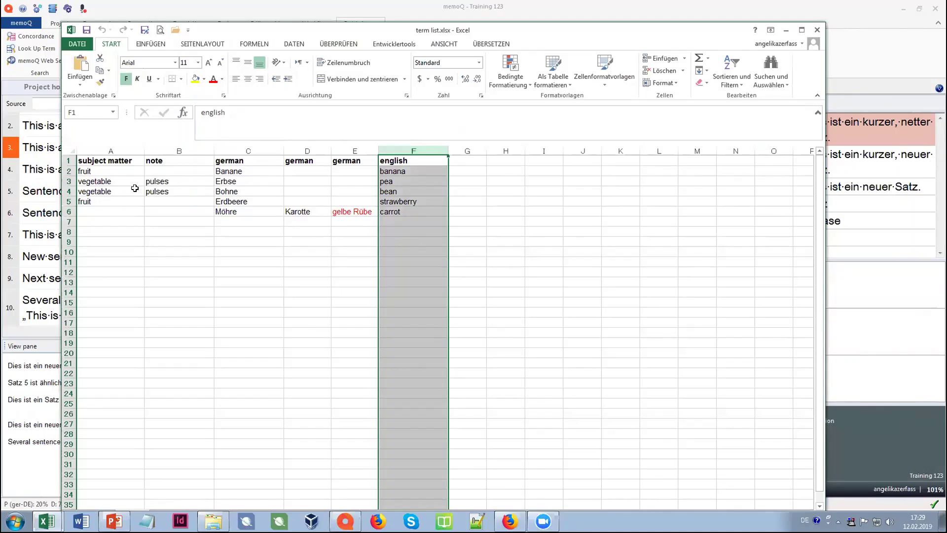
click(63, 160)
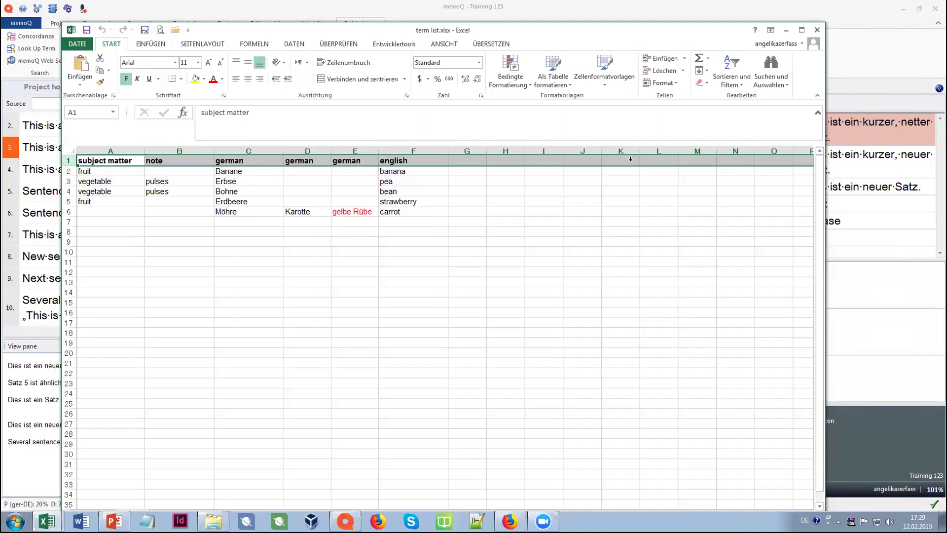
click(817, 31)
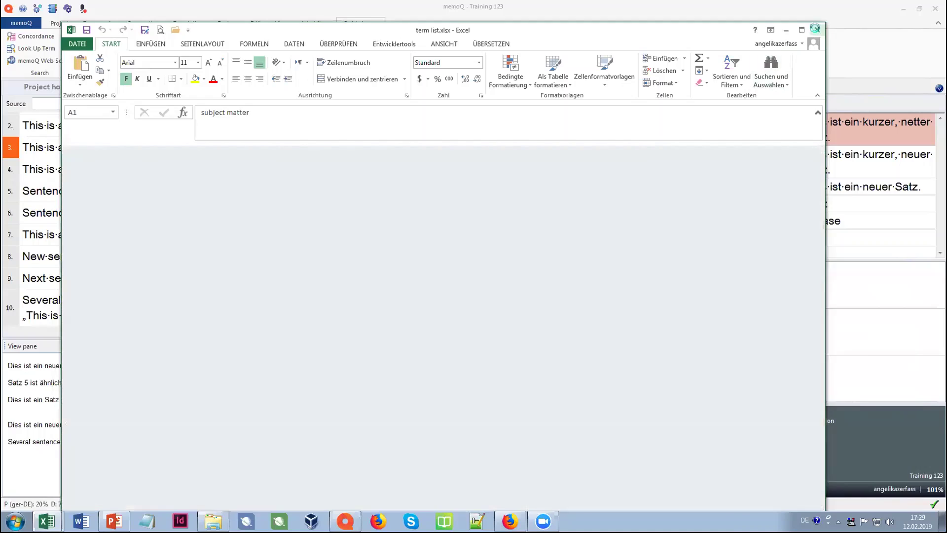
- Start a terminology import into the project's Training 123 term base from term list.xlsx in the 2019-02-12_memoQ intro folder
click(51, 91)
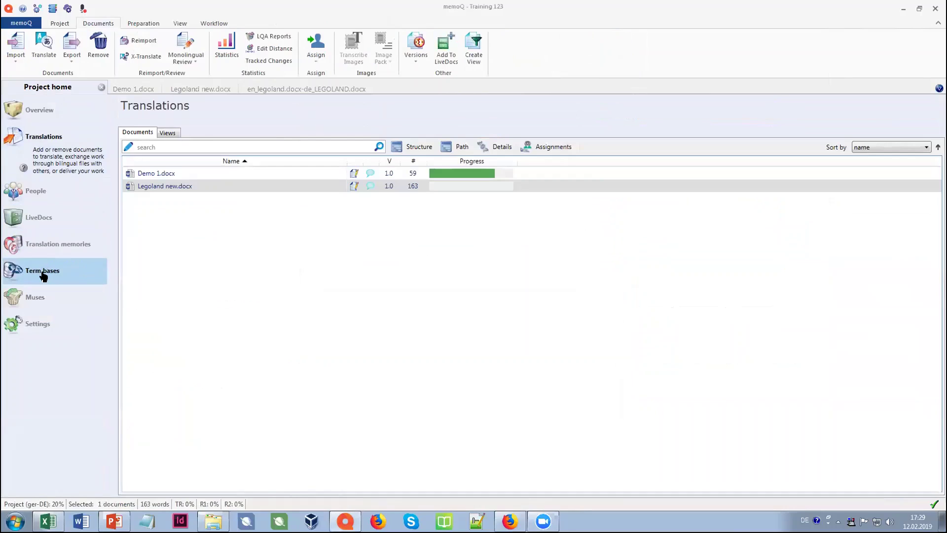
click(43, 271)
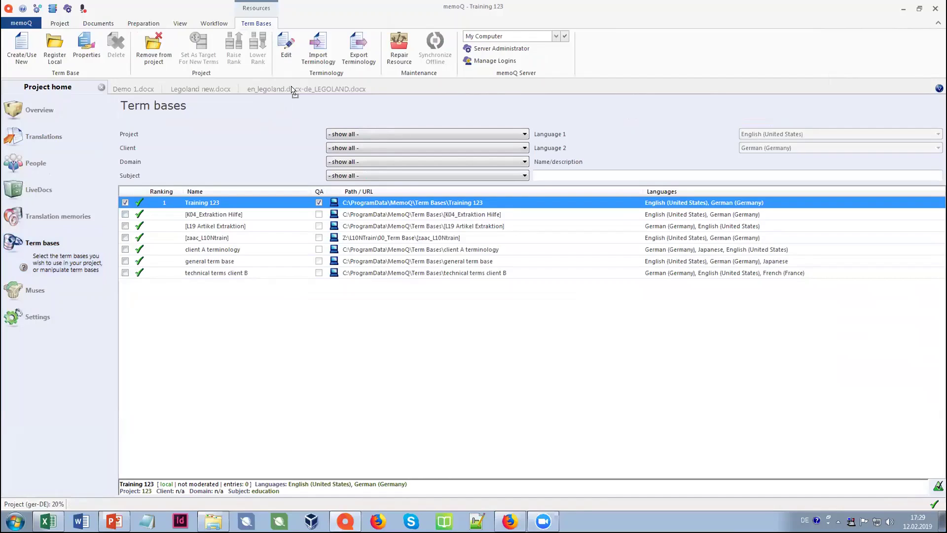
click(322, 60)
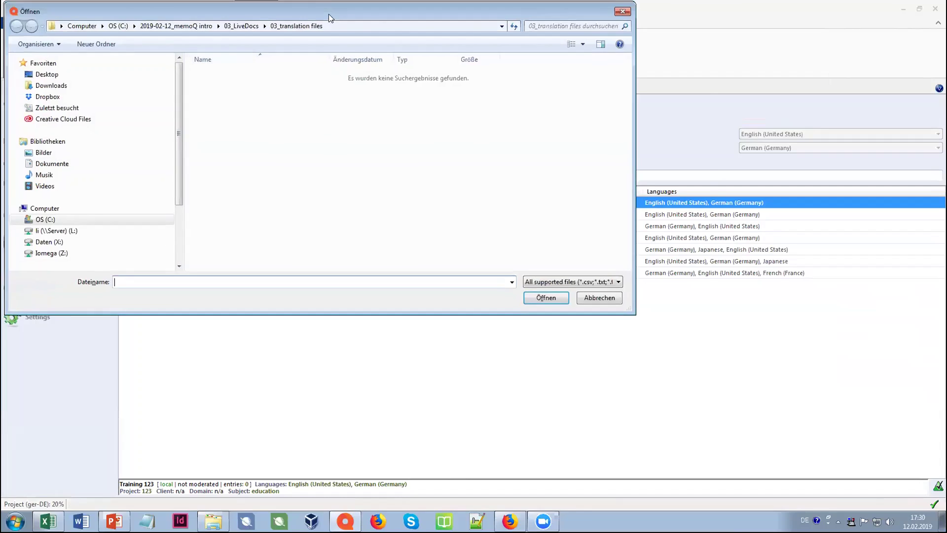
click(283, 77)
double_click(296, 149)
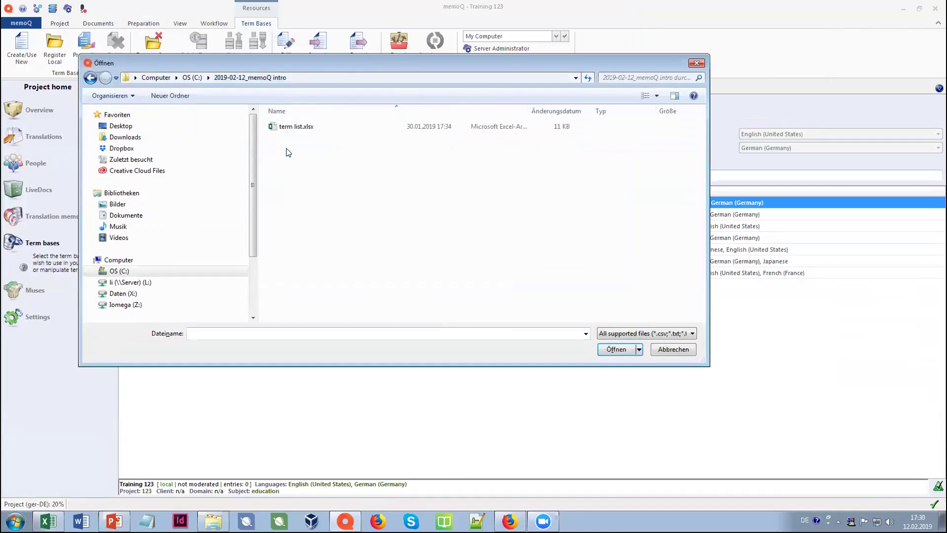
click(296, 126)
click(610, 350)
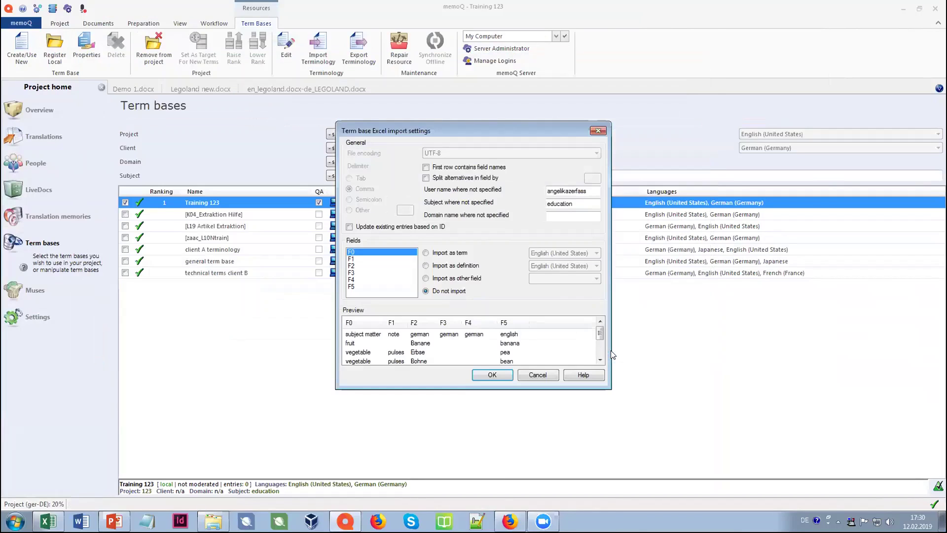
- Treat the first row as field names and import the english field as a term in English (United States)
click(427, 168)
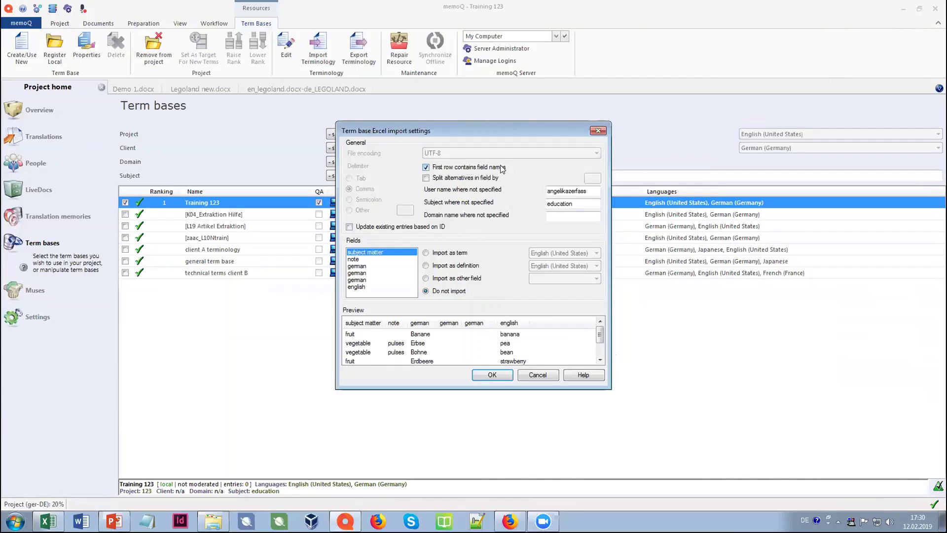
click(358, 287)
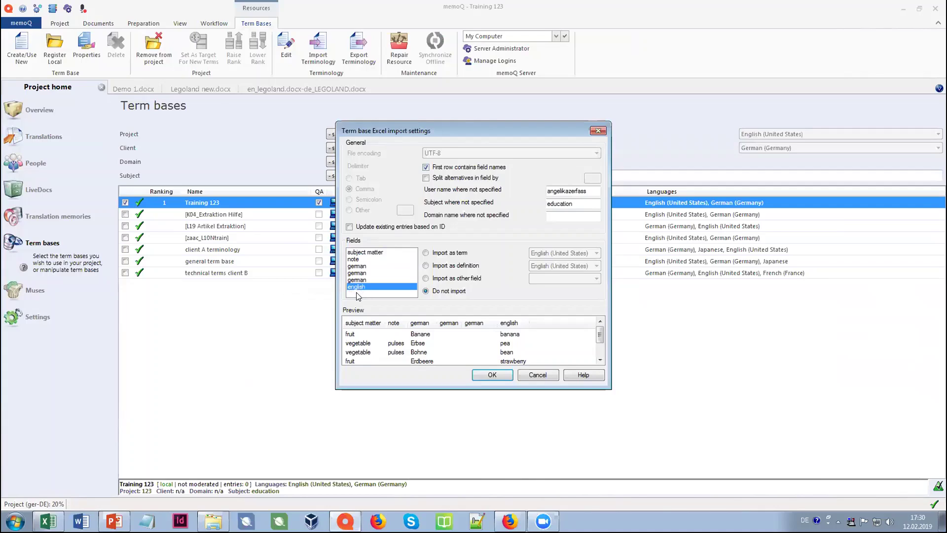
click(426, 253)
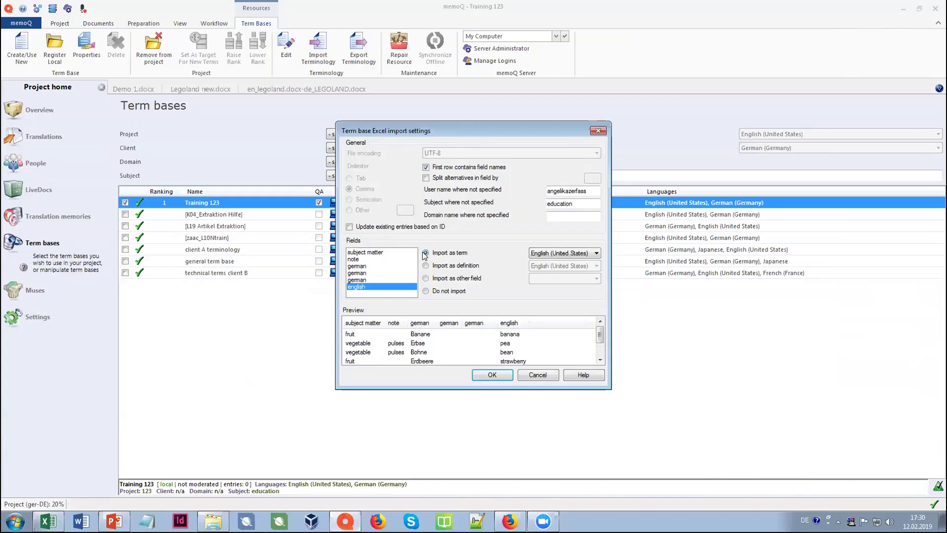
click(596, 253)
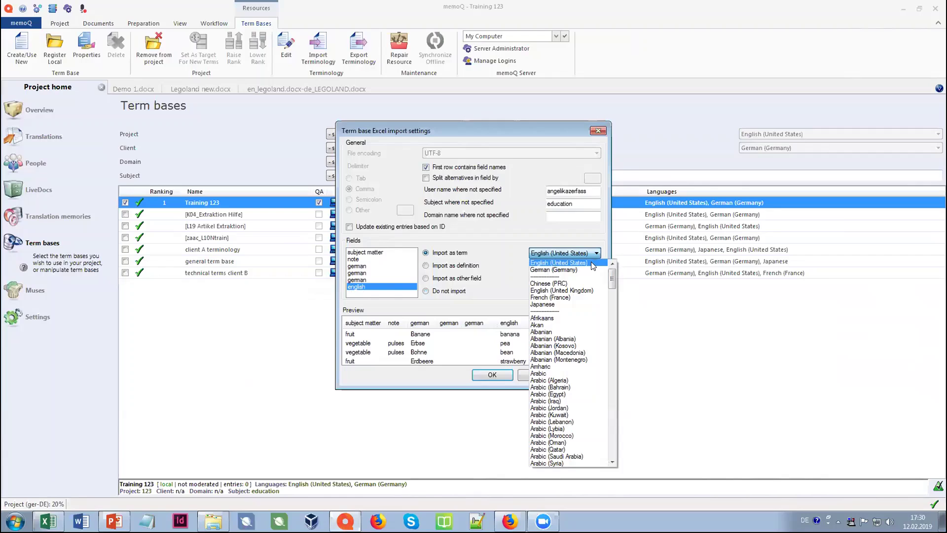
mouse_move(612, 278)
mouse_down()
mouse_move(612, 316)
mouse_move(612, 276)
mouse_up()
click(594, 263)
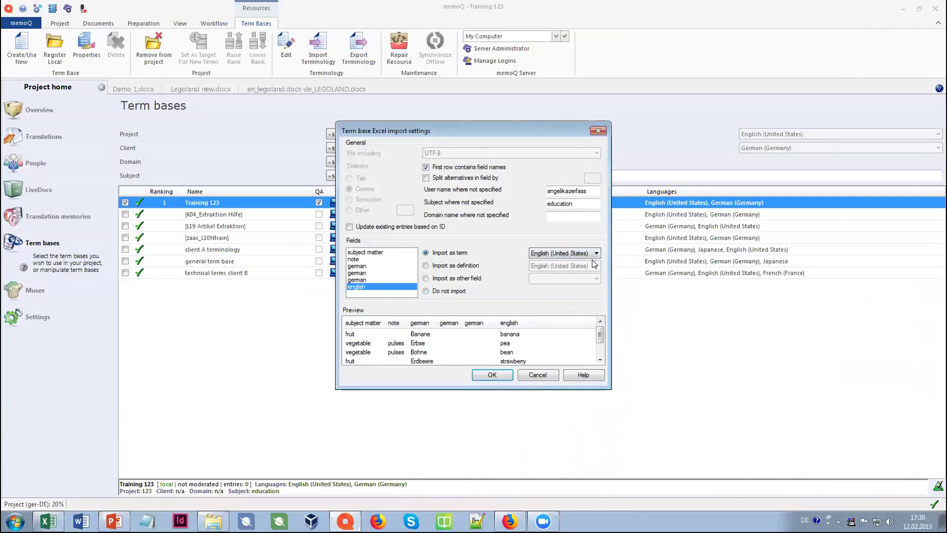
- Set all three german fields to import as terms in German (Germany)
click(365, 280)
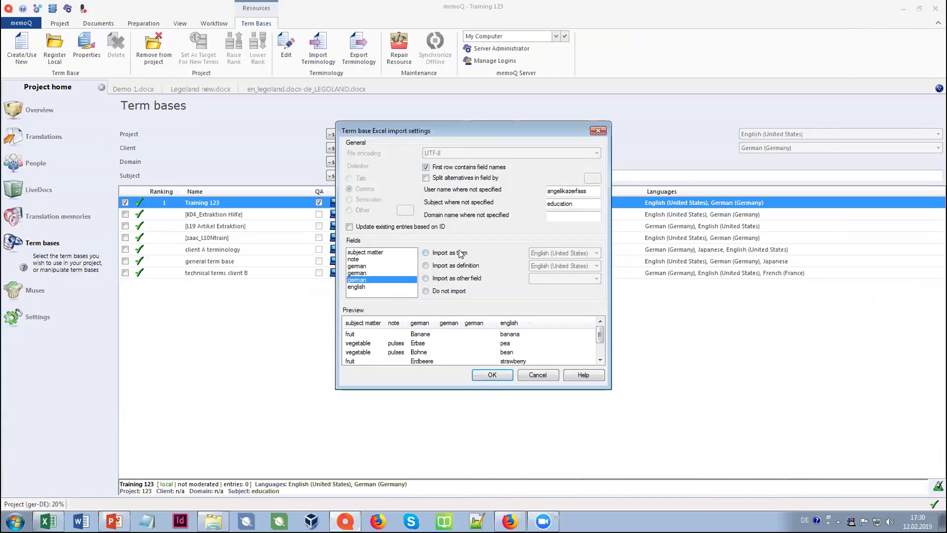
click(460, 254)
click(597, 253)
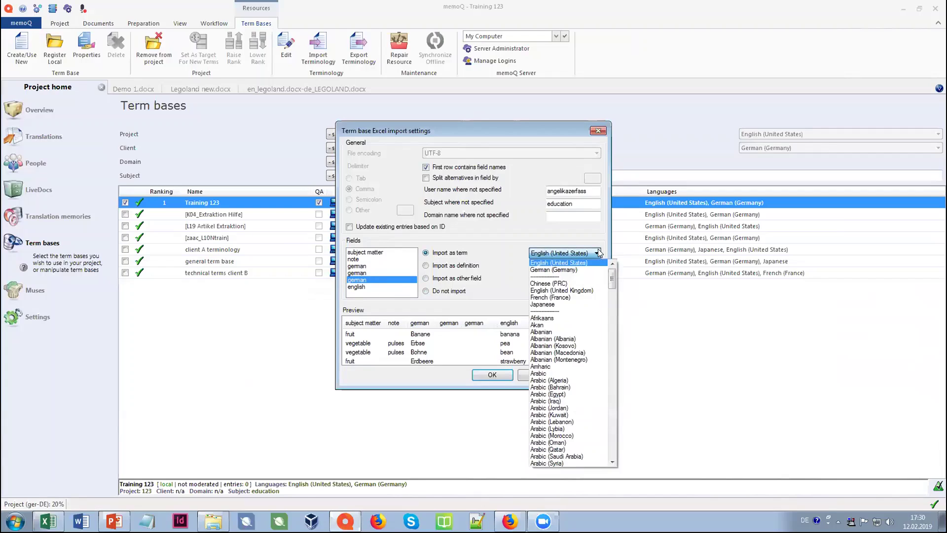
click(582, 270)
click(362, 273)
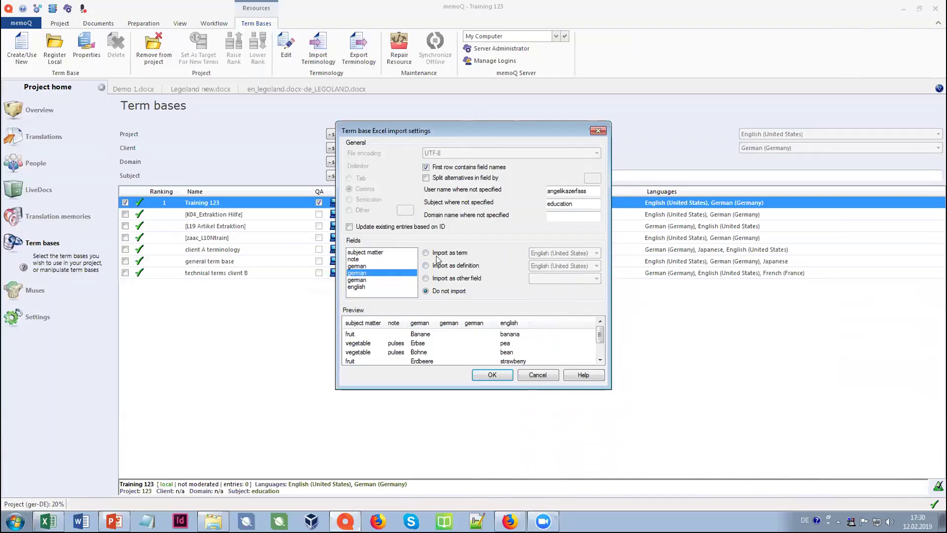
click(438, 253)
click(556, 253)
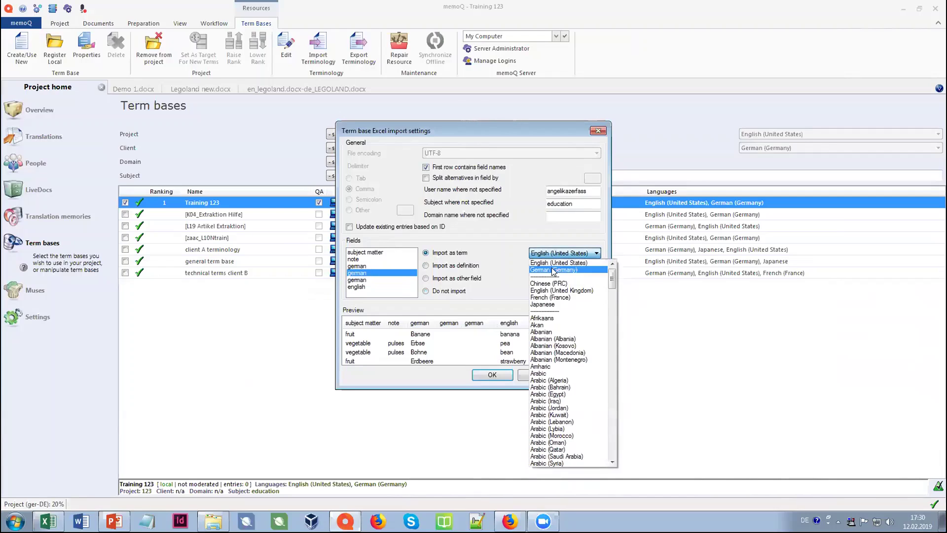
click(554, 270)
click(365, 266)
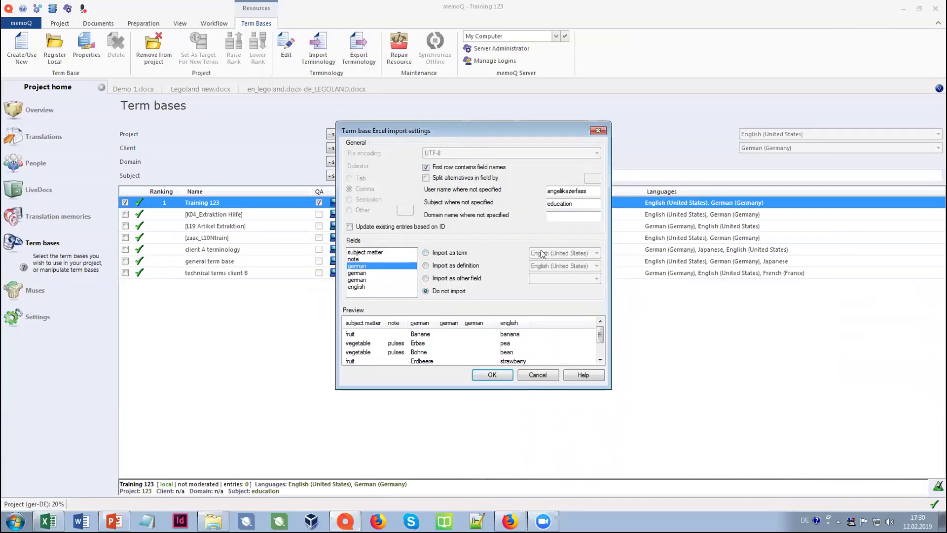
click(474, 253)
click(544, 253)
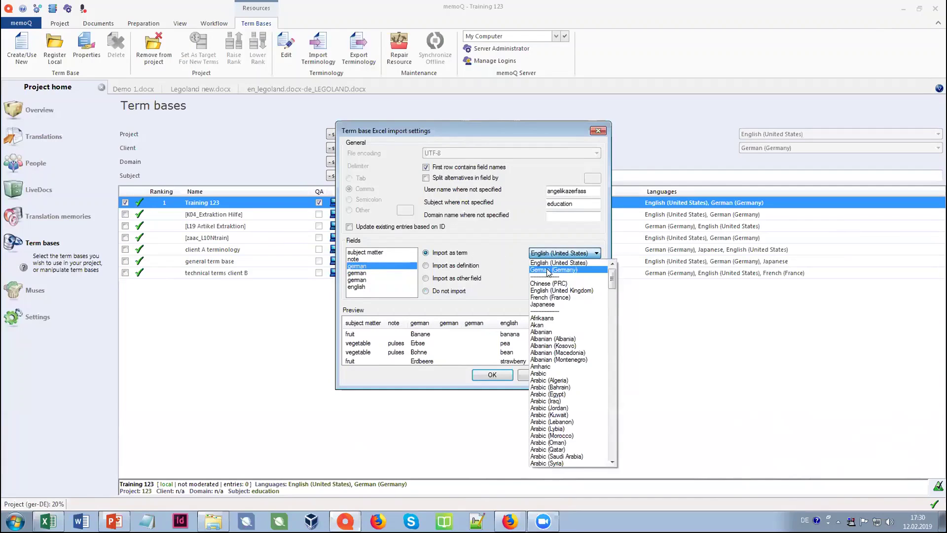
click(549, 270)
- Import the note field as the other field Note and the subject matter field as Subject
click(358, 259)
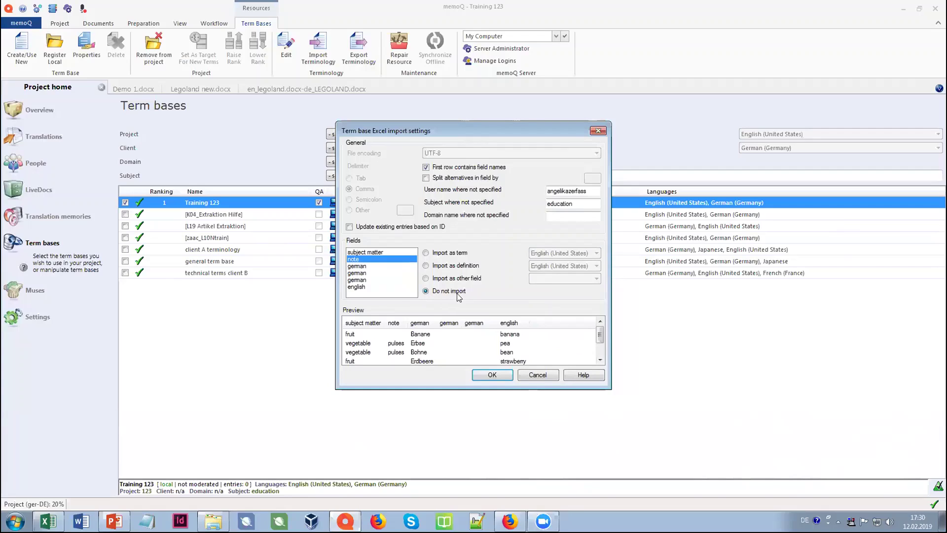
click(426, 279)
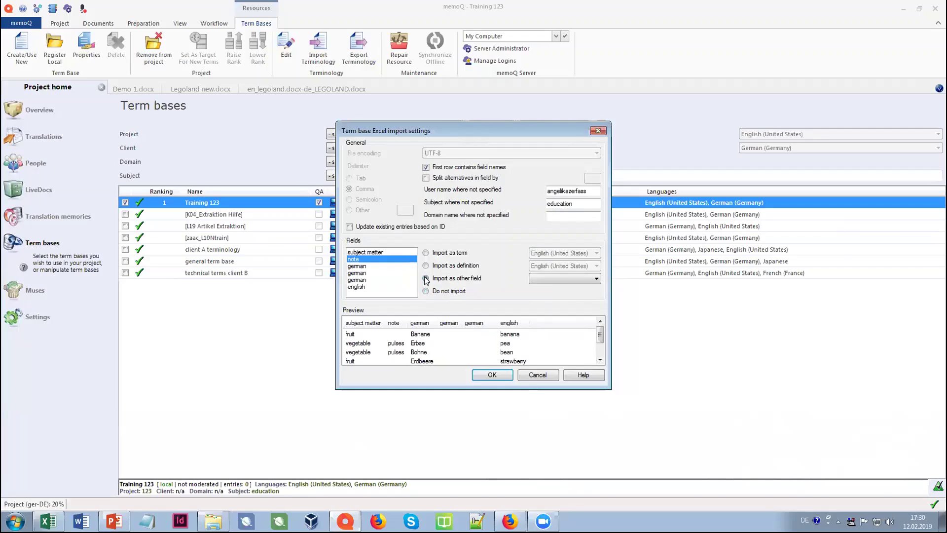
click(596, 278)
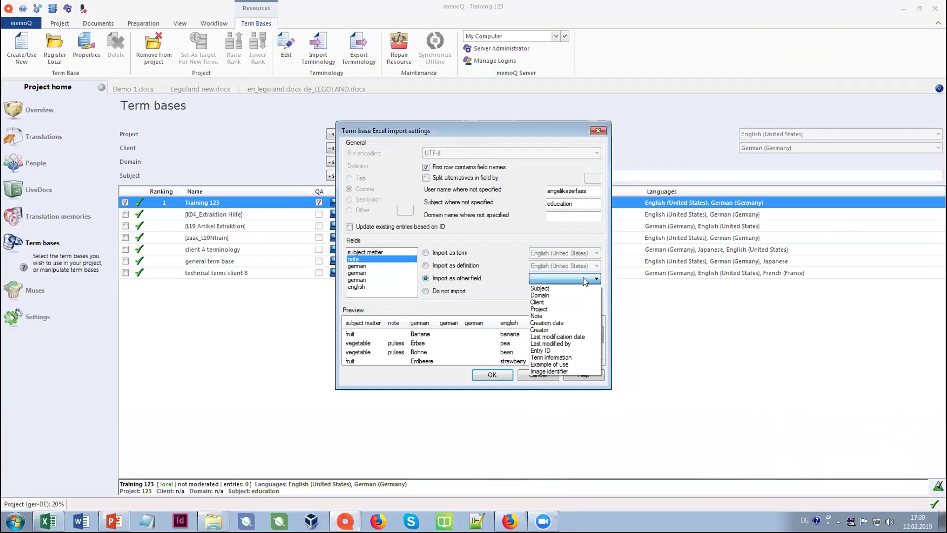
click(552, 316)
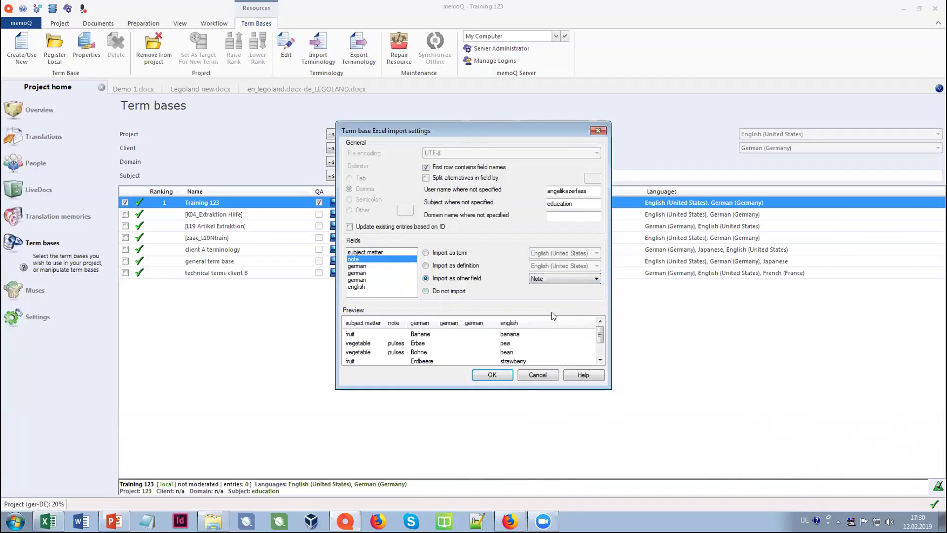
click(380, 252)
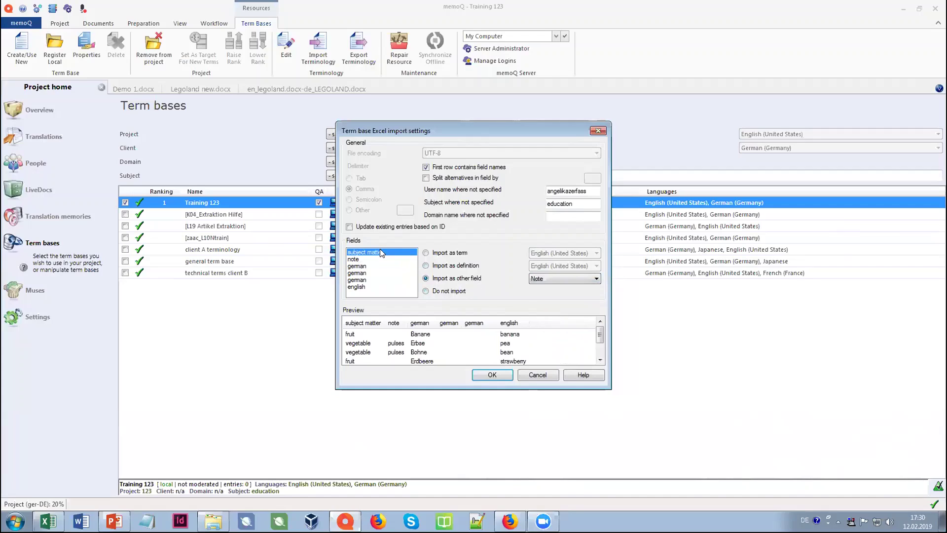
click(426, 279)
click(597, 279)
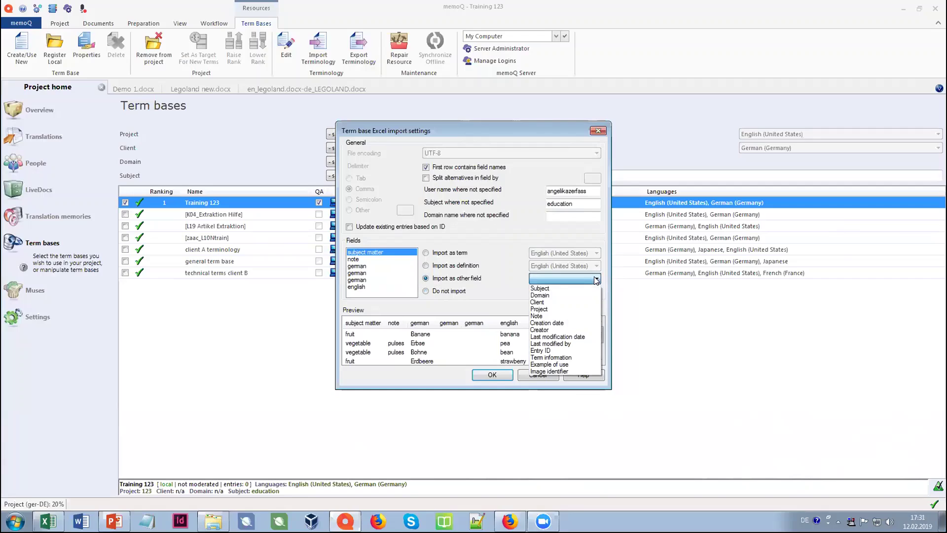
click(556, 288)
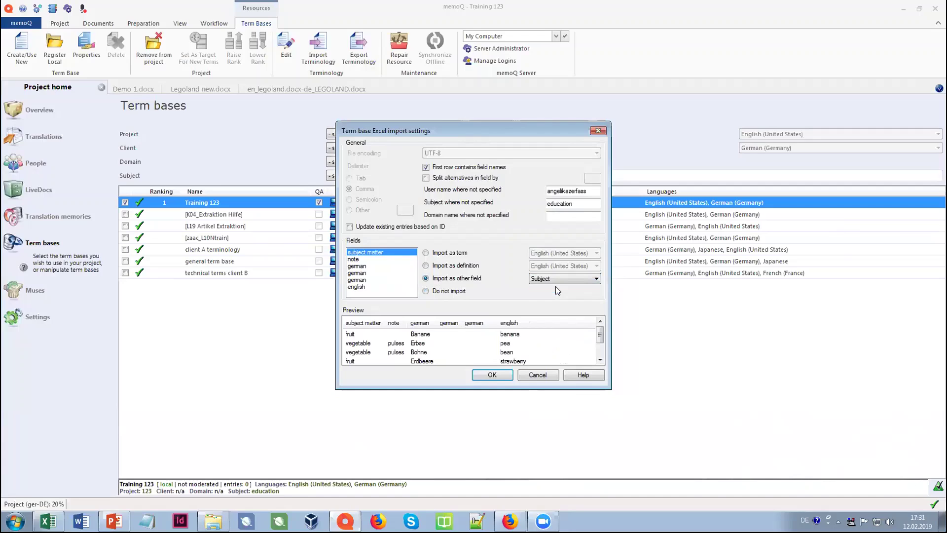
- Enlarge the import preview, run the Excel import, and open the Training 123 term base for editing
drag(611, 388, 651, 419)
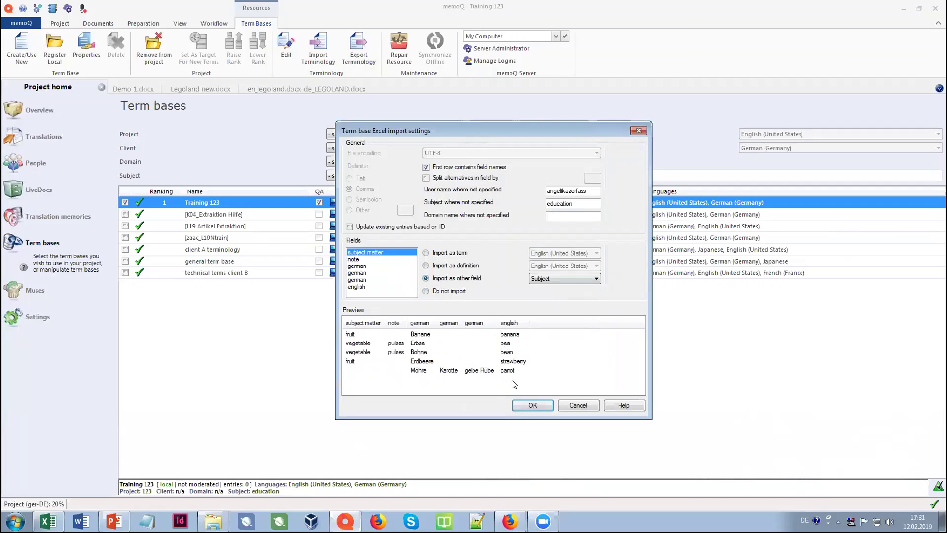
click(533, 405)
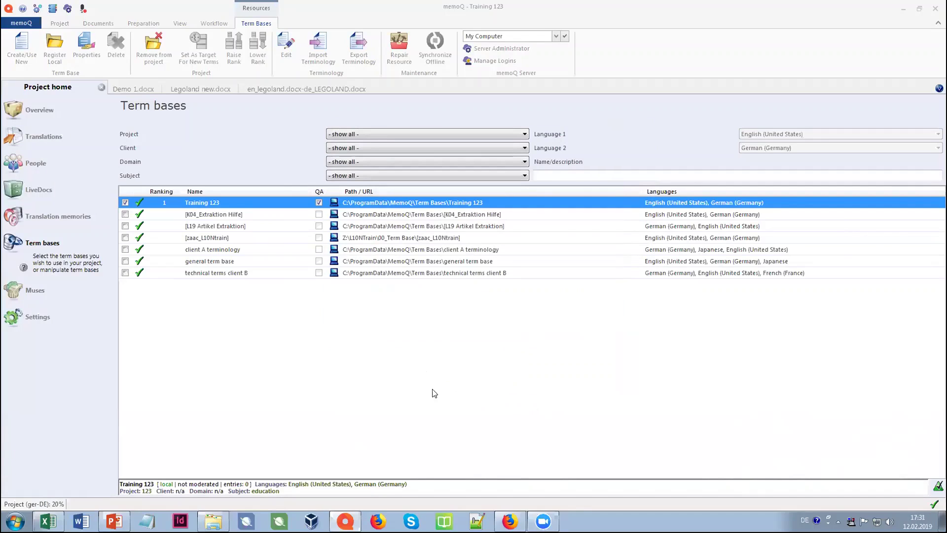
click(285, 56)
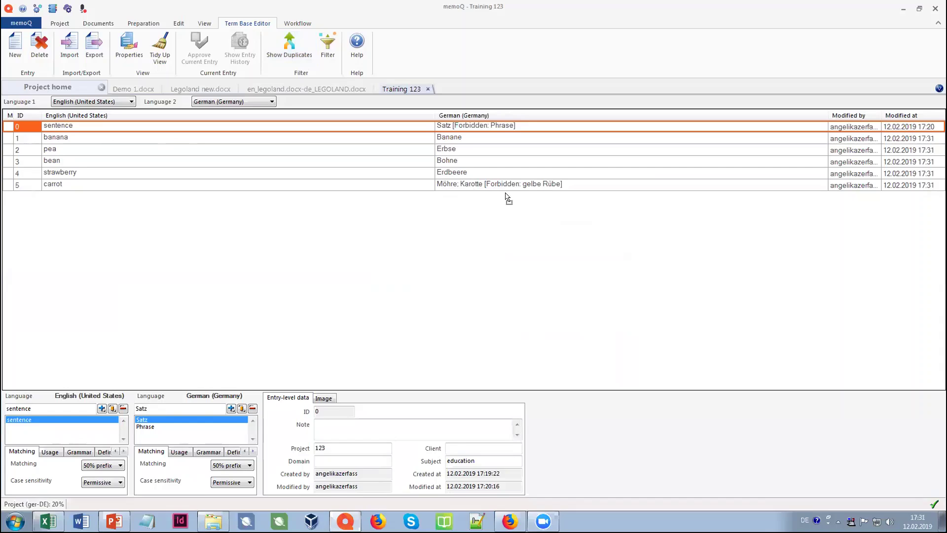
- Review the German terms of the carrot entry and examine the usage data of the term gelbe Rübe
click(314, 184)
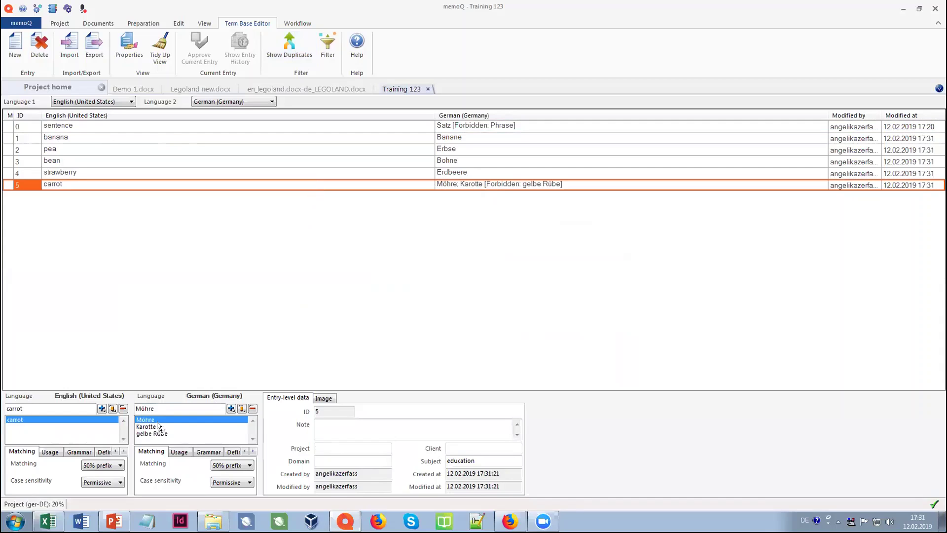
click(153, 427)
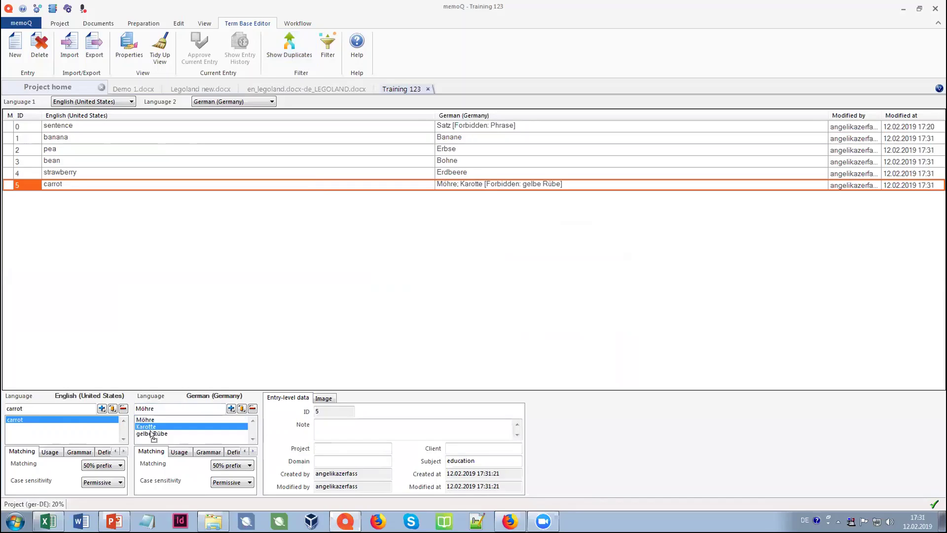
click(152, 434)
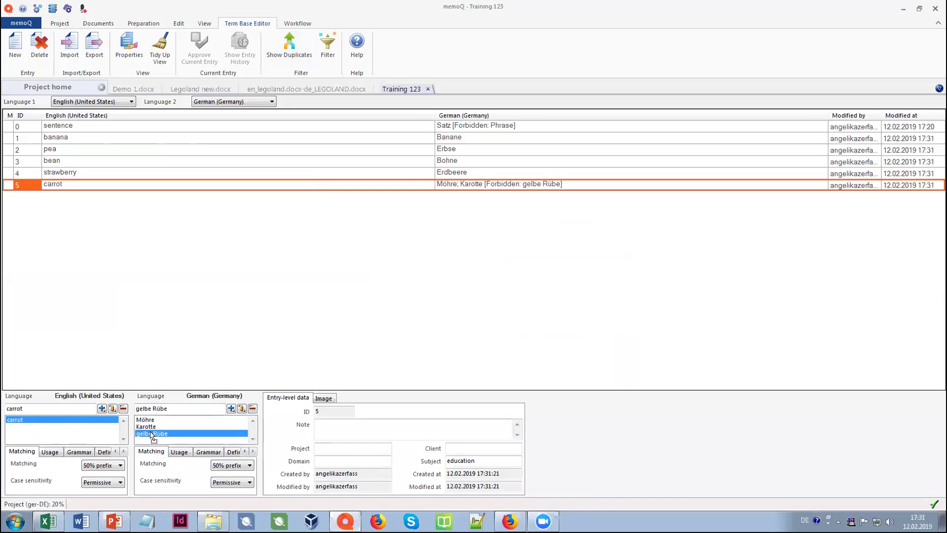
click(180, 452)
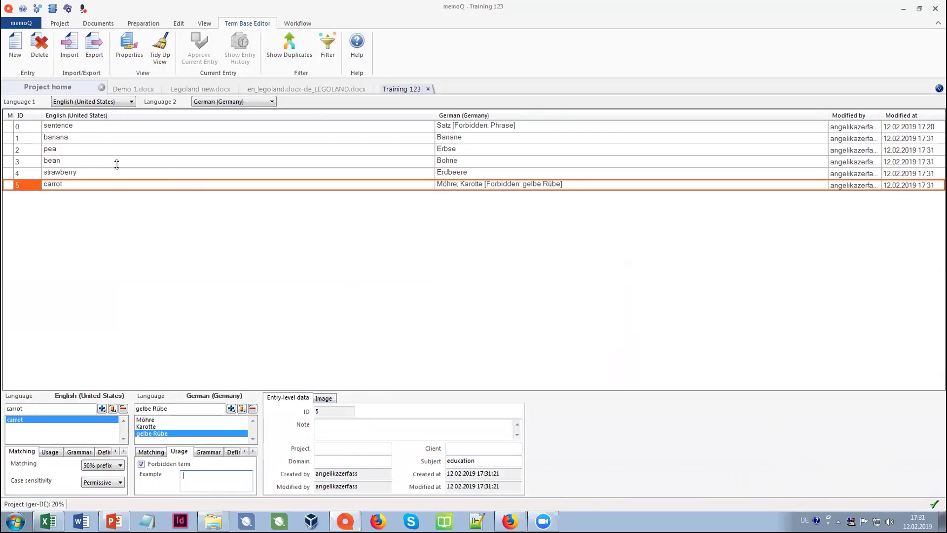
- Import strawberry.jpg from the 05_Terminology folder as the image of the strawberry entry
click(63, 170)
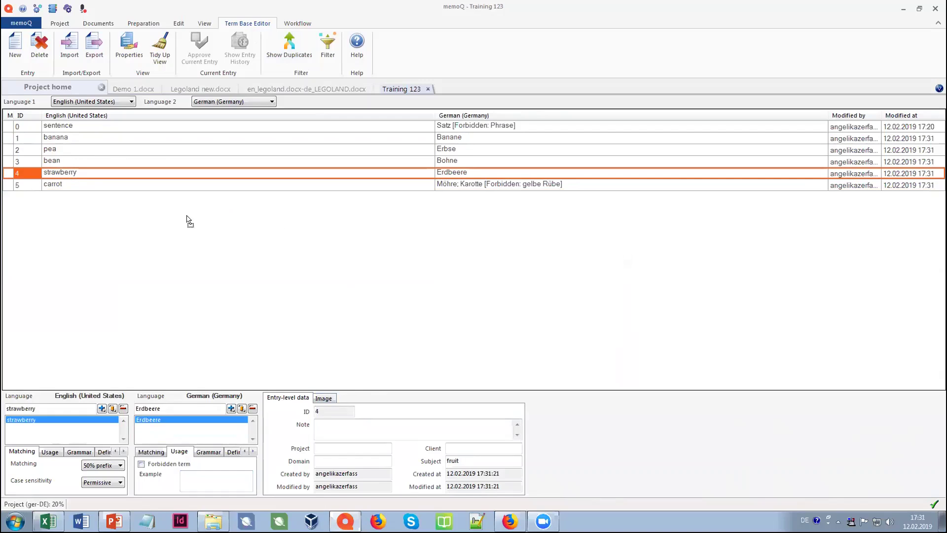
click(330, 400)
click(328, 415)
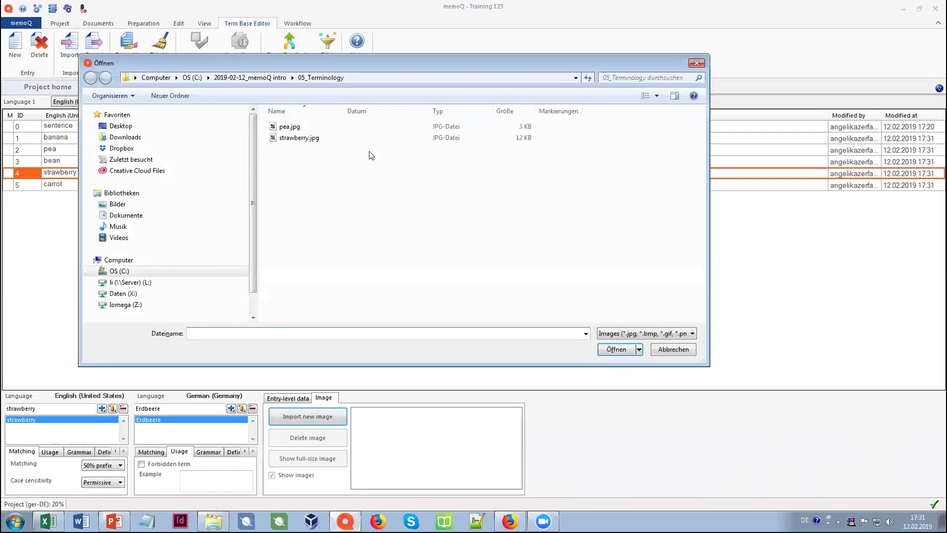
click(345, 138)
click(616, 349)
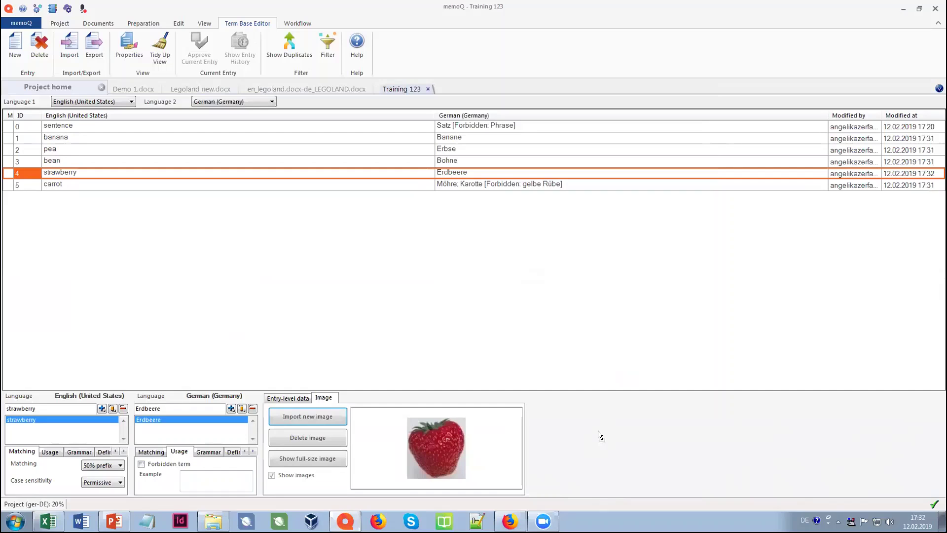
- Close the term base, the Legoland alignment, both translation documents and the Training 123 project, and reopen the project from the dashboard
click(429, 89)
click(373, 90)
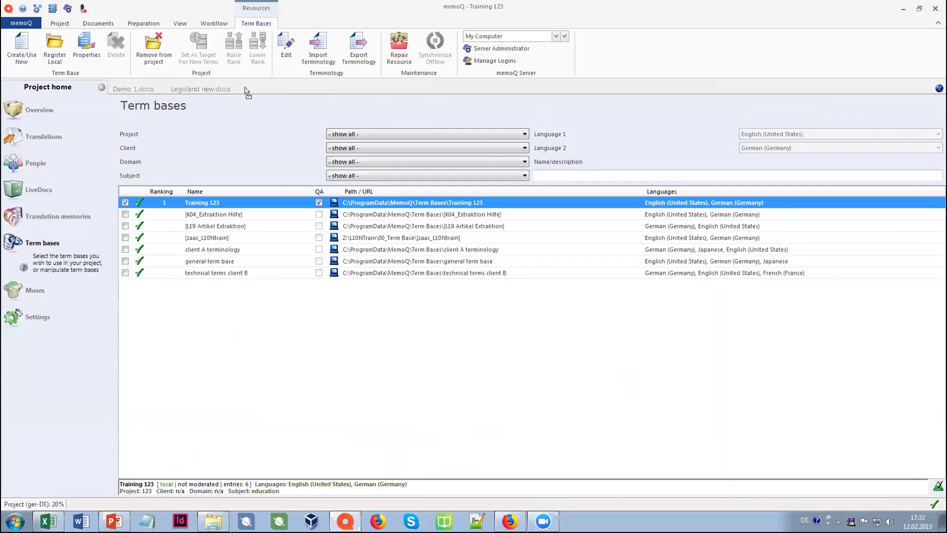
click(238, 89)
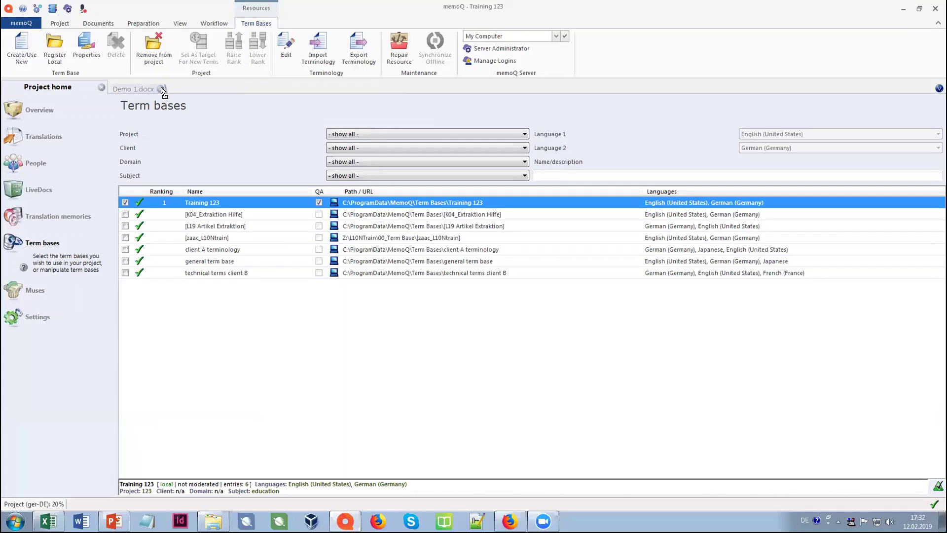
click(162, 89)
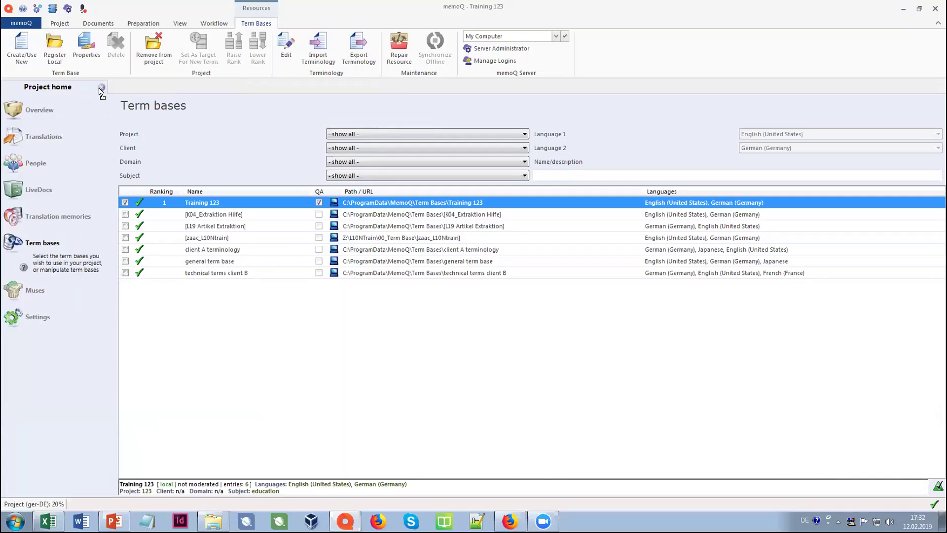
click(102, 88)
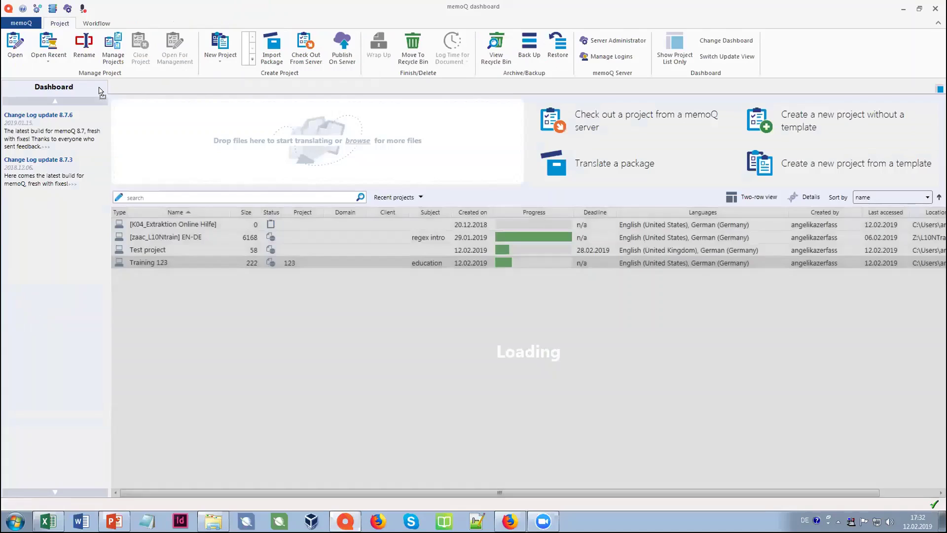
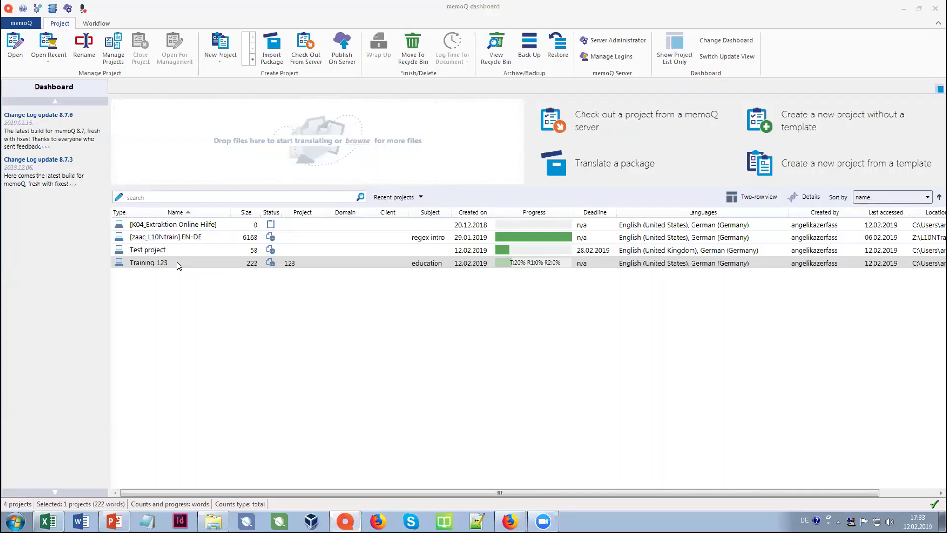
double_click(160, 262)
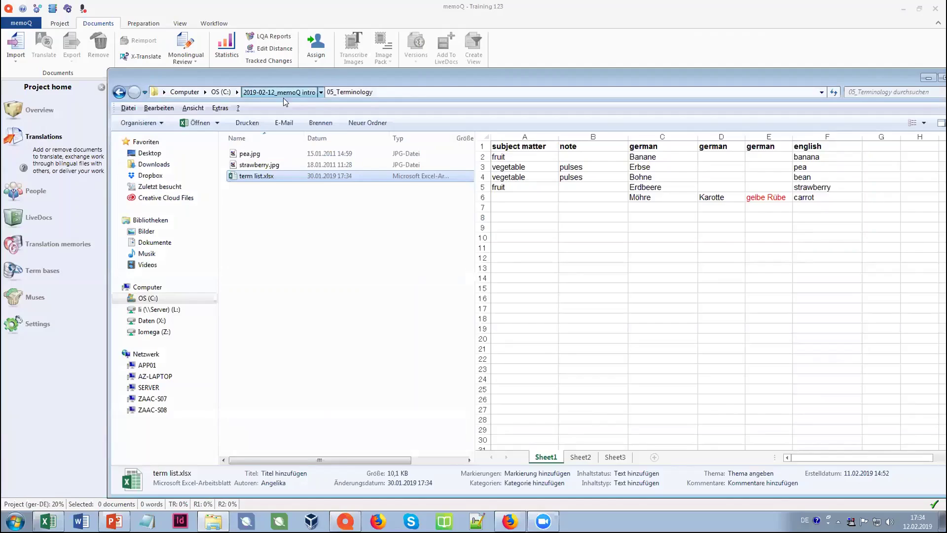
- Switch to Windows Explorer, examine the context commands for Demo 1.docx in the 01_Translation intro folder, and minimise the window
click(279, 92)
click(272, 155)
double_click(272, 155)
click(273, 155)
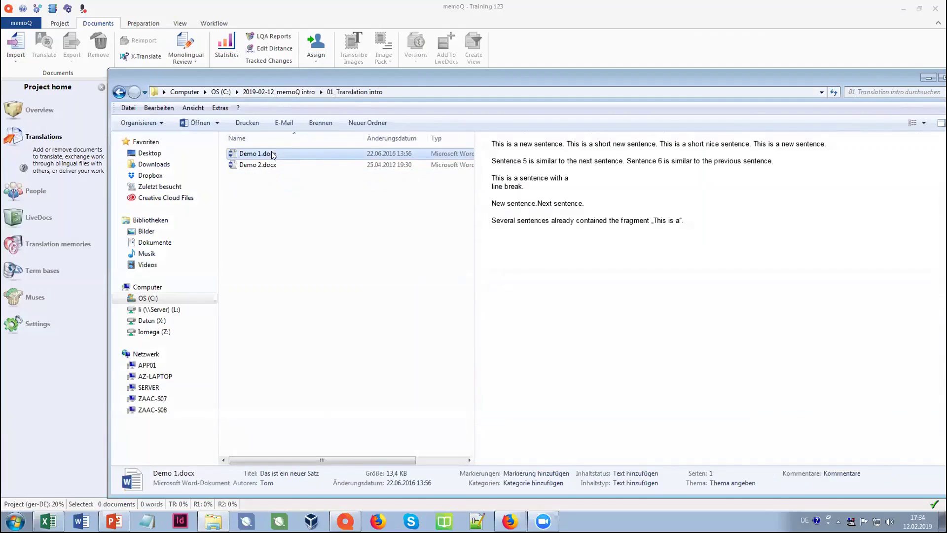
right_click(273, 155)
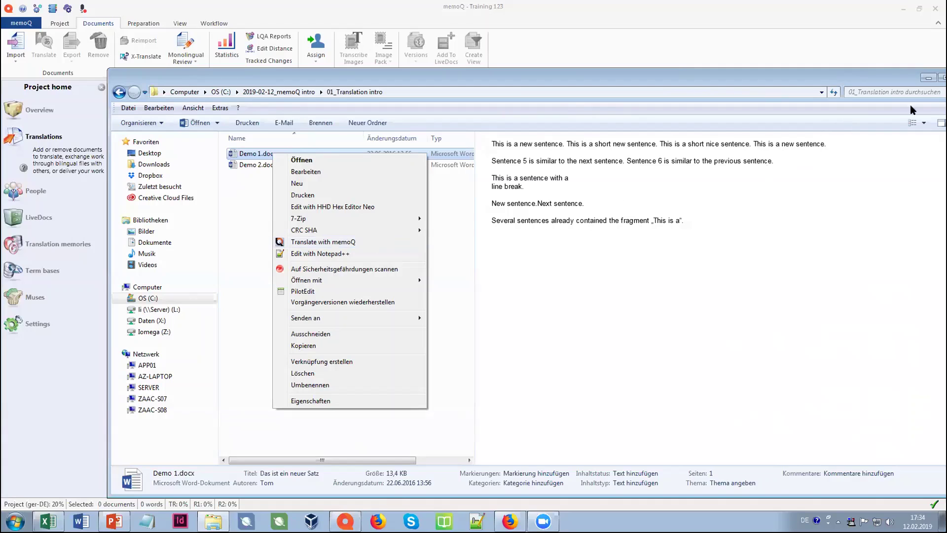
click(928, 79)
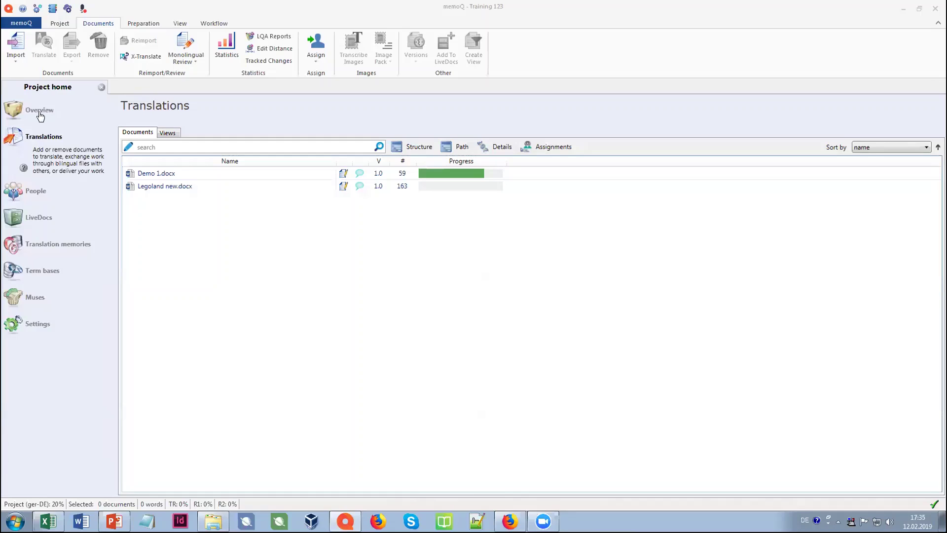
- Check the edition and version information of the installation and view the project's LiveDocs corpora
click(32, 23)
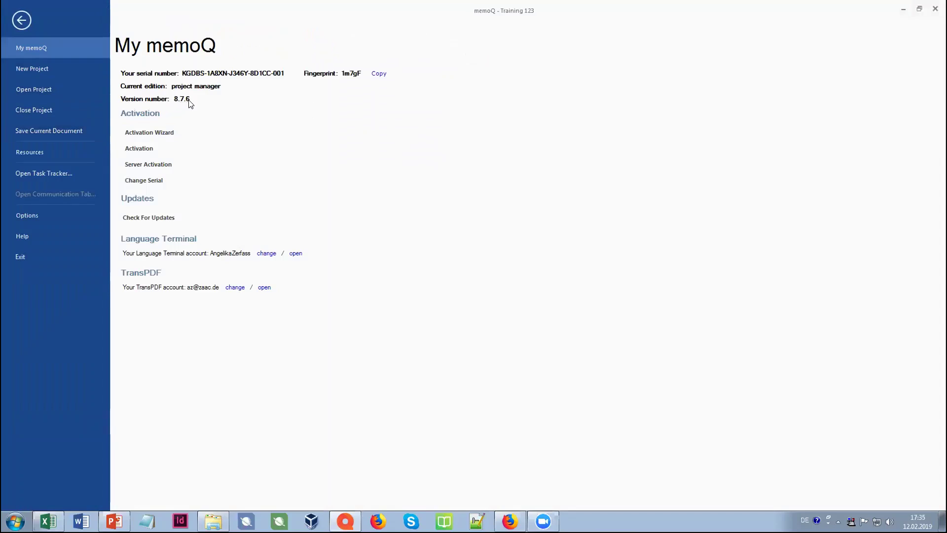
click(22, 21)
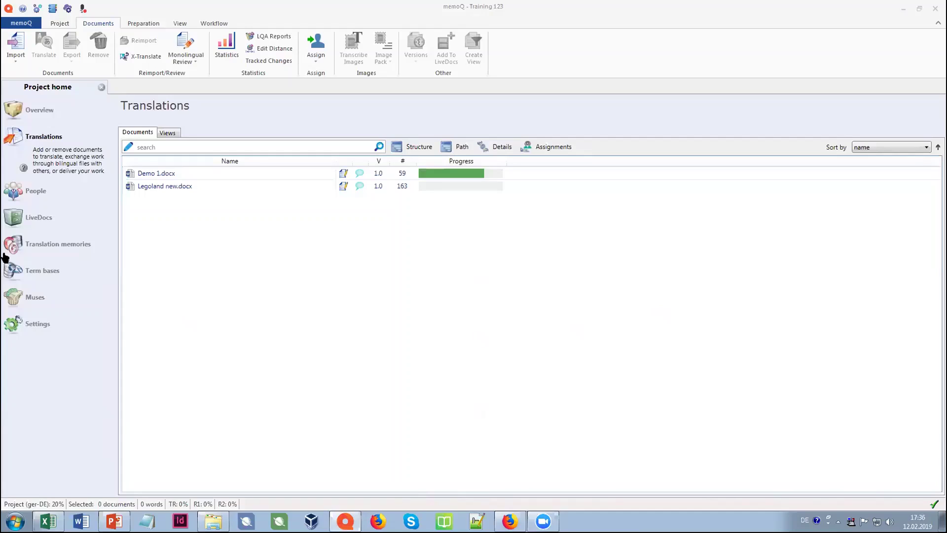
click(35, 219)
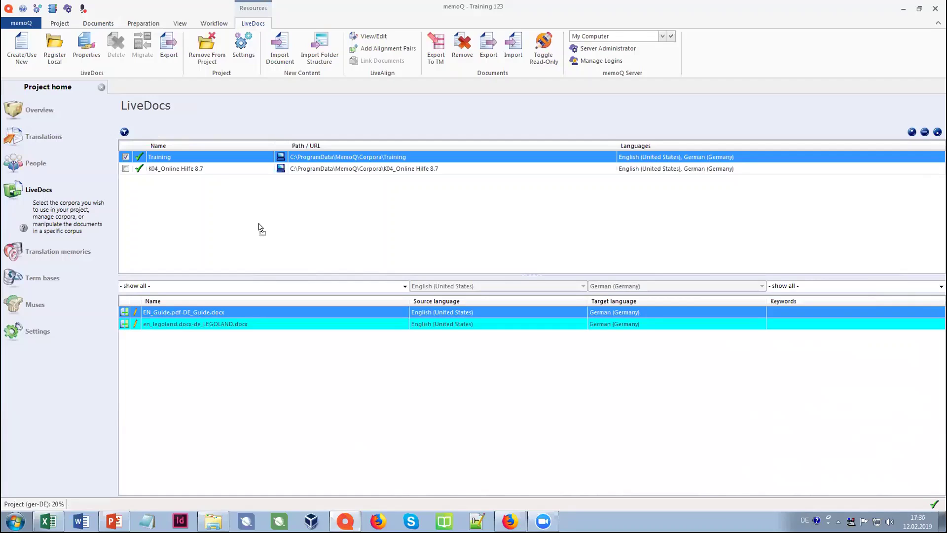
- Examine the context commands available for Demo 1.docx in the project's translation documents
click(57, 137)
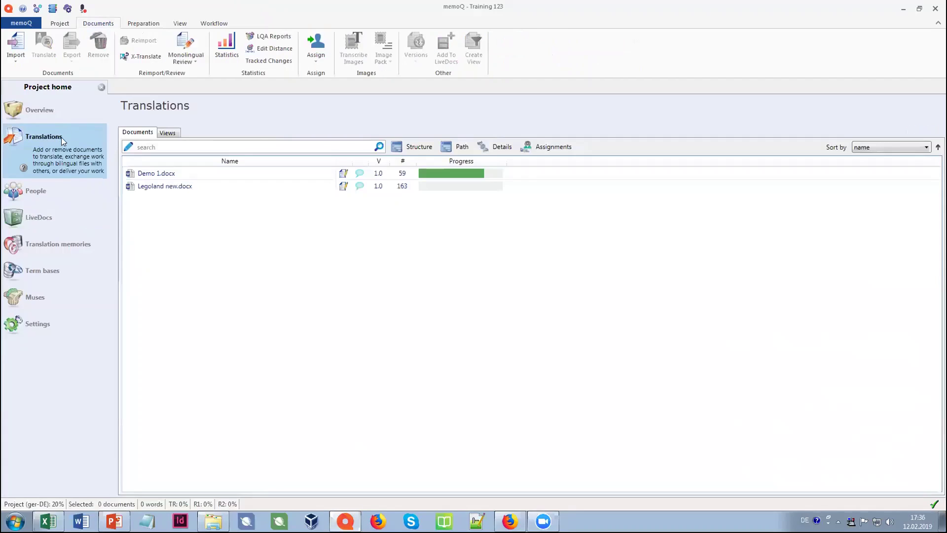
click(201, 175)
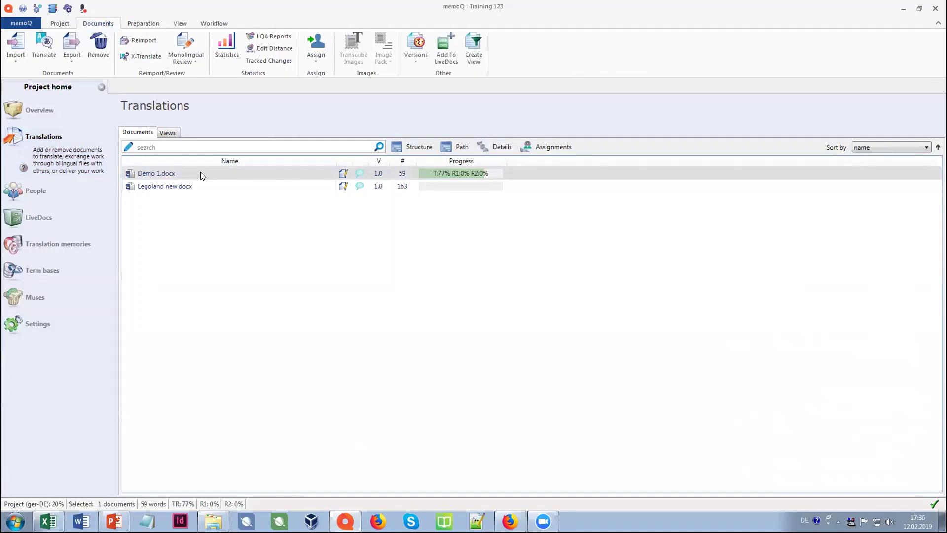
right_click(201, 175)
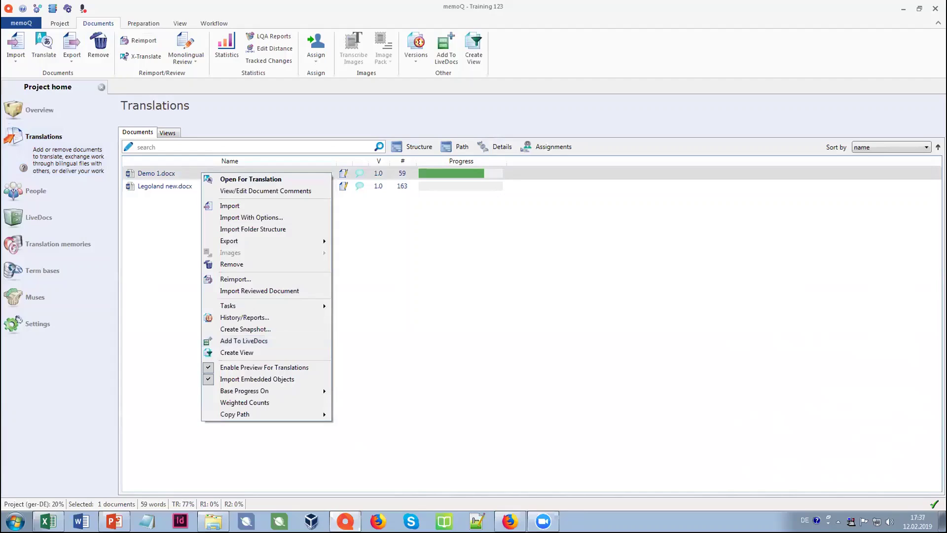
key(Escape)
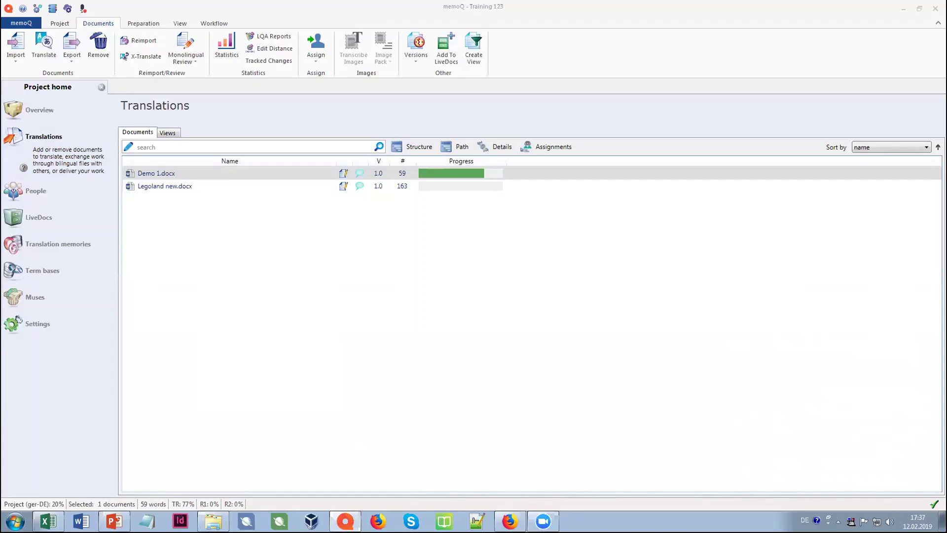
- Add the six remaining translation memories to the project, from [K04_TM aus Admin Alignment] through Master TM Client B
click(59, 245)
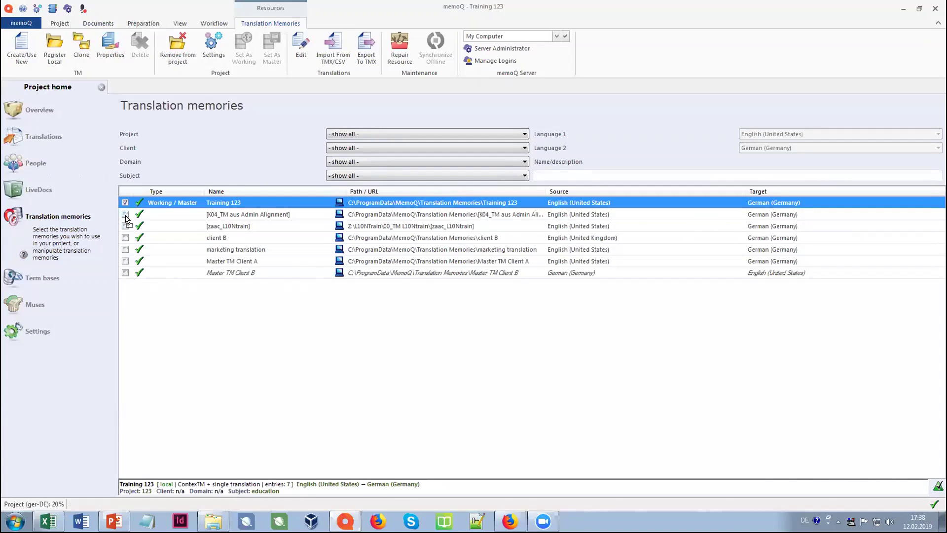
click(126, 215)
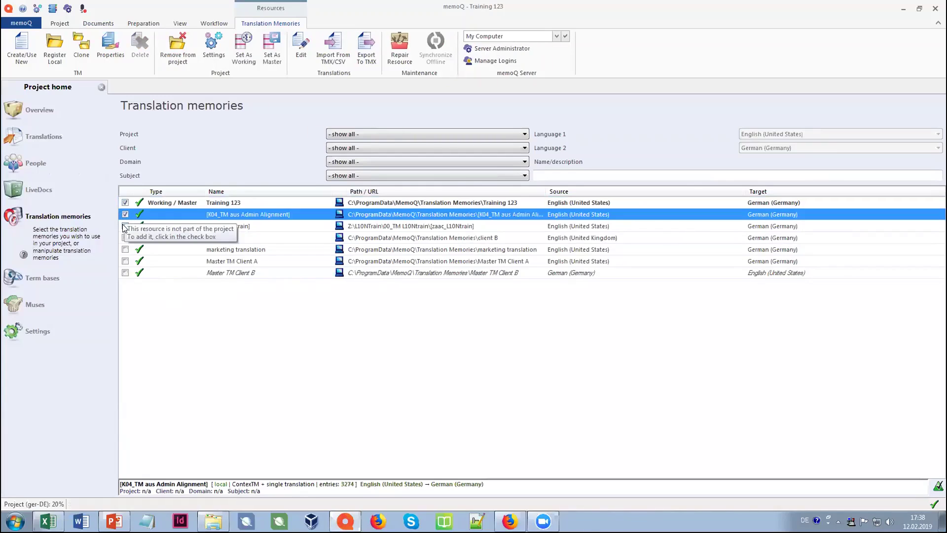
click(126, 226)
click(126, 238)
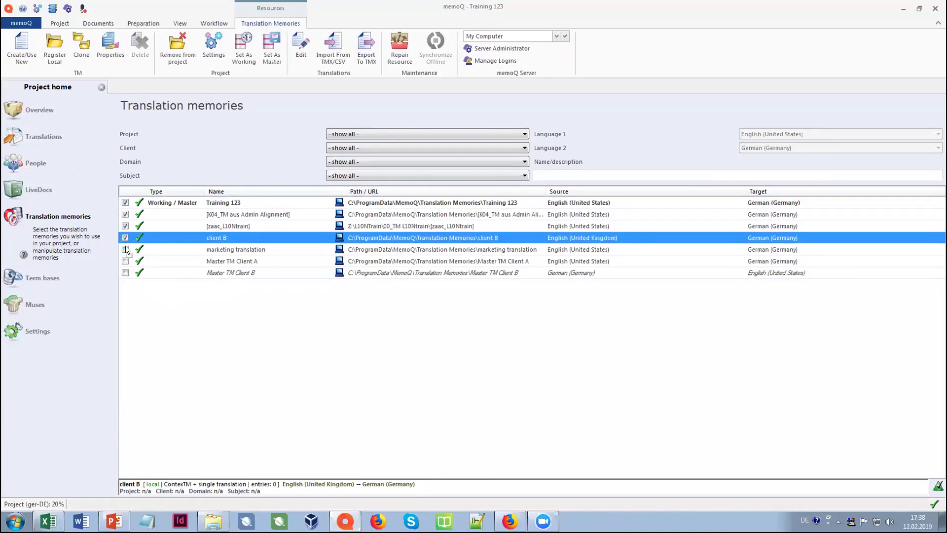
click(126, 250)
click(125, 261)
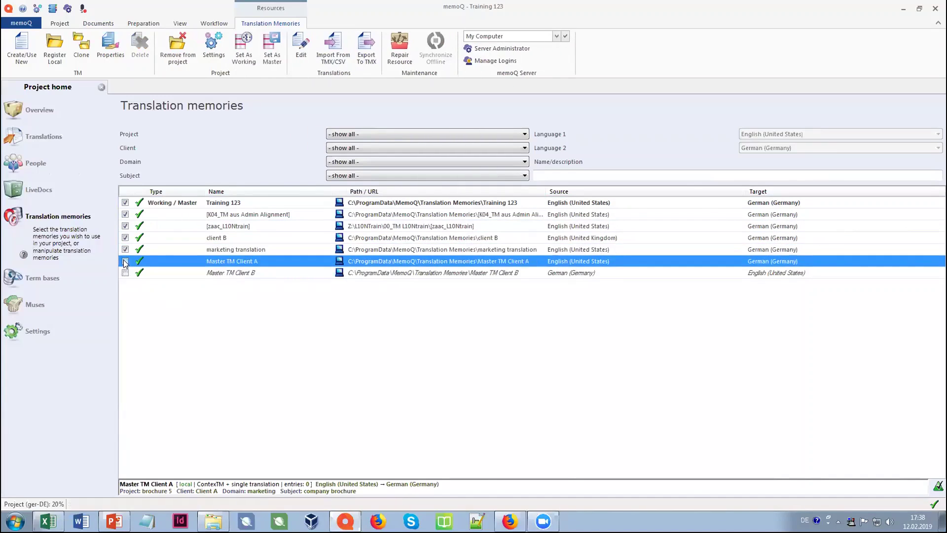
click(123, 273)
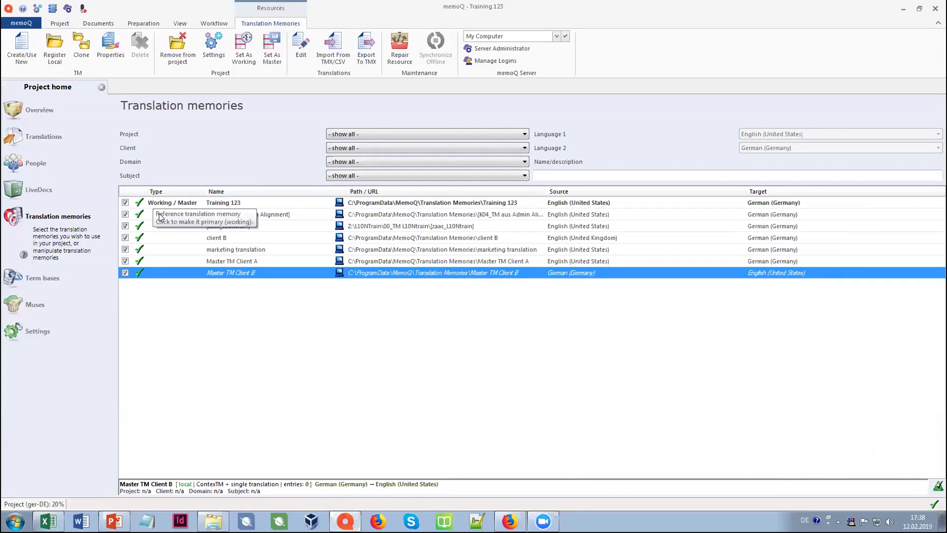
- Set the client B translation memory as the project's working translation memory
click(216, 238)
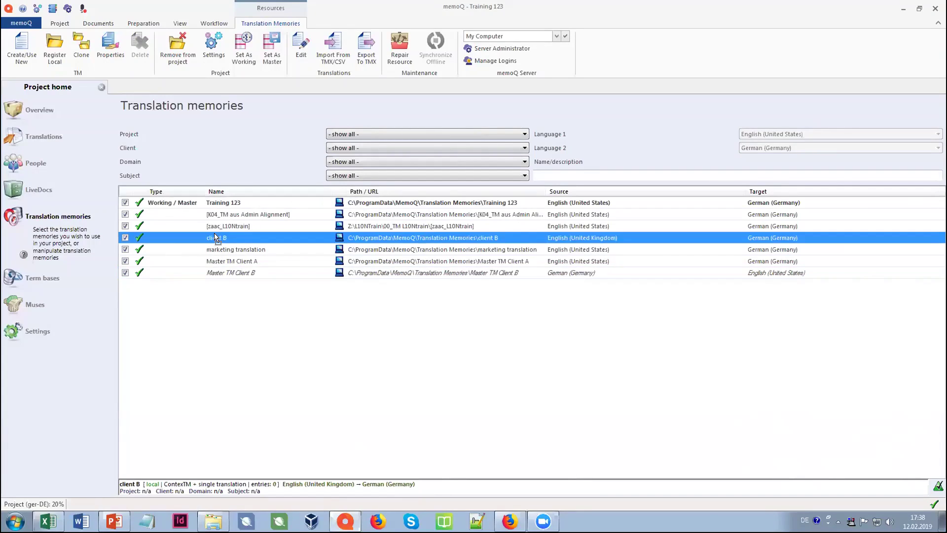
right_click(233, 236)
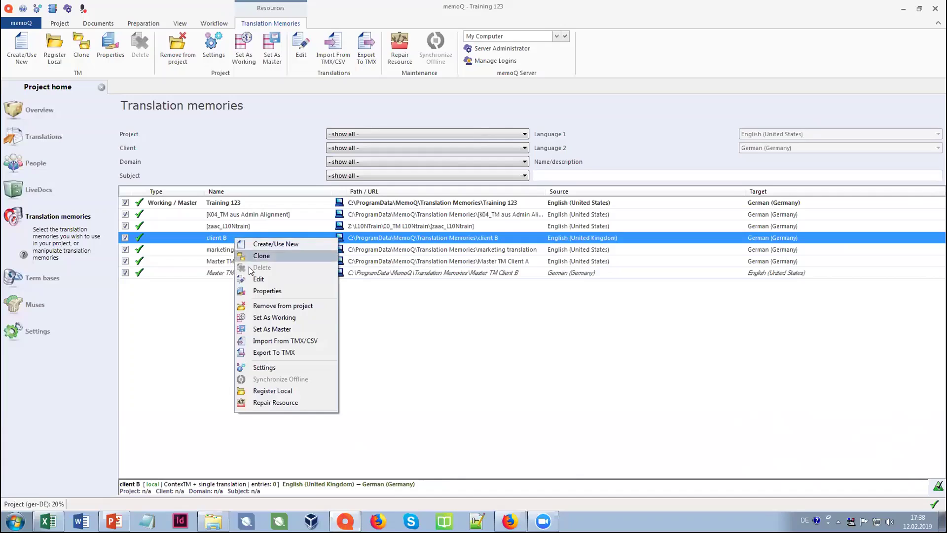
click(271, 318)
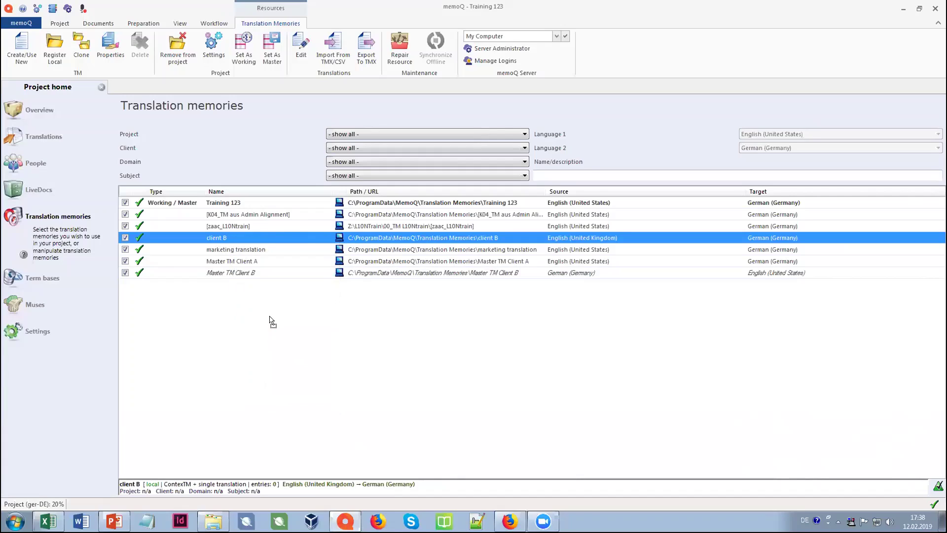
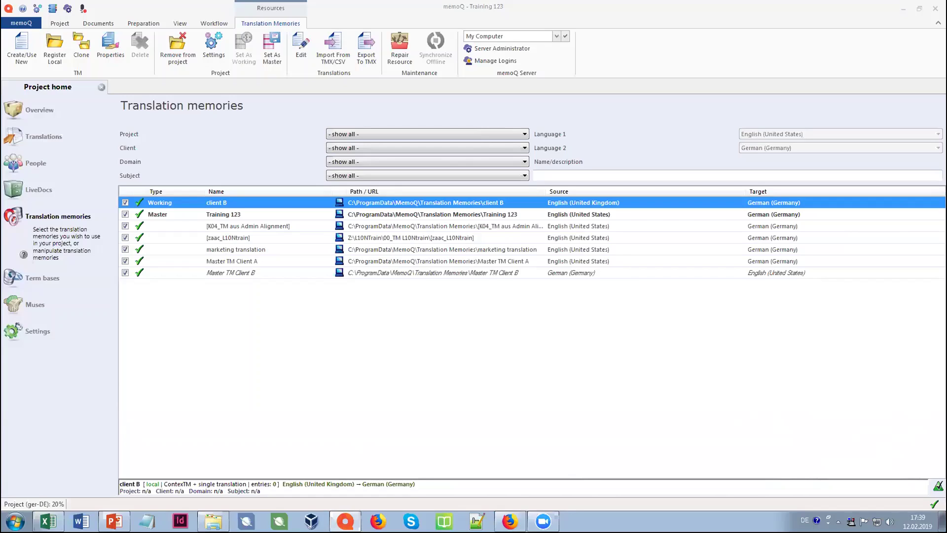
- Set the project's confirmation status to Reviewer 1 confirmed in the user and meta-information settings
click(54, 138)
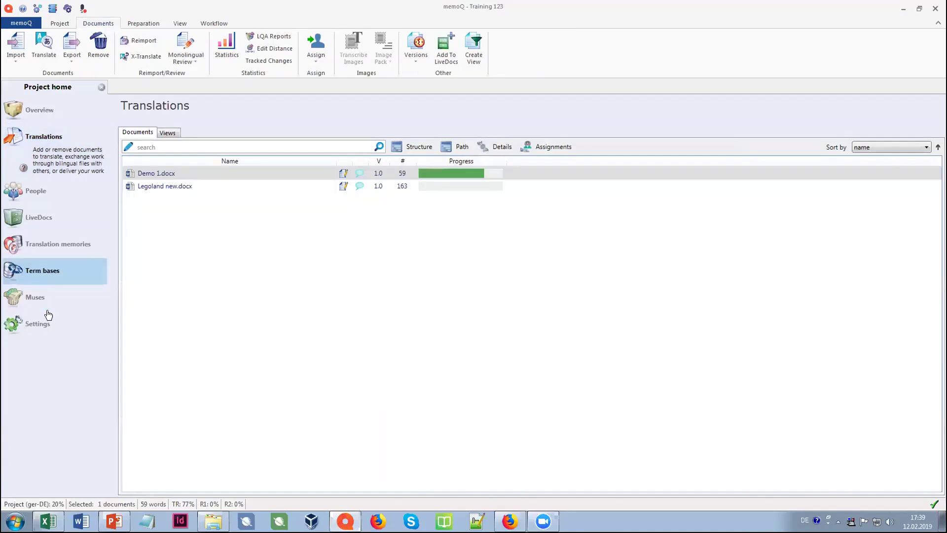
click(53, 328)
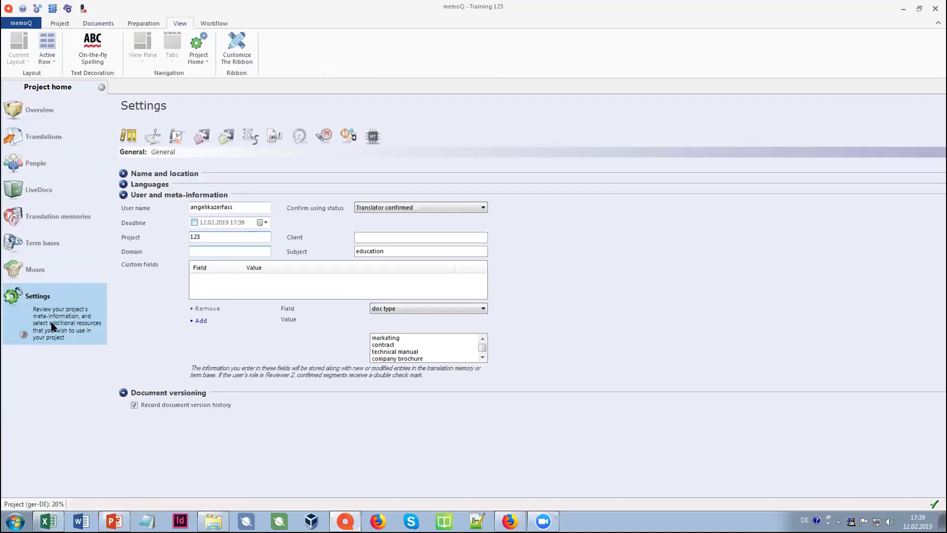
click(483, 208)
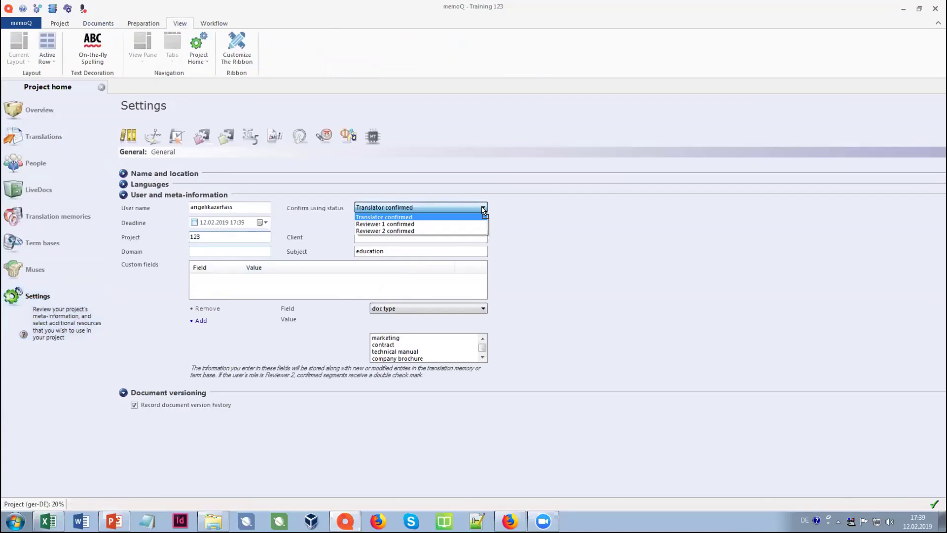
click(433, 225)
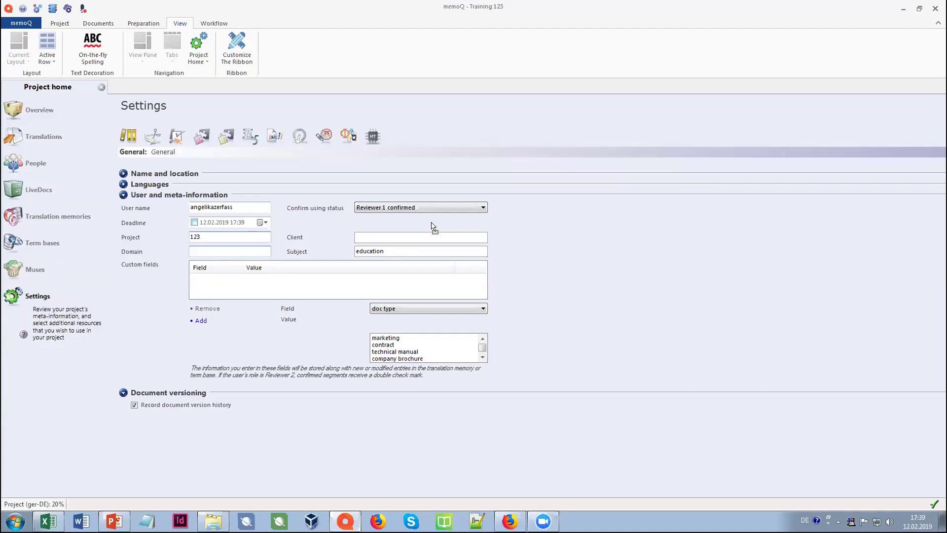
- Open Demo 1.docx, replace "netter" with "schöner" in the German translation of segment 3 and confirm the segment
click(34, 140)
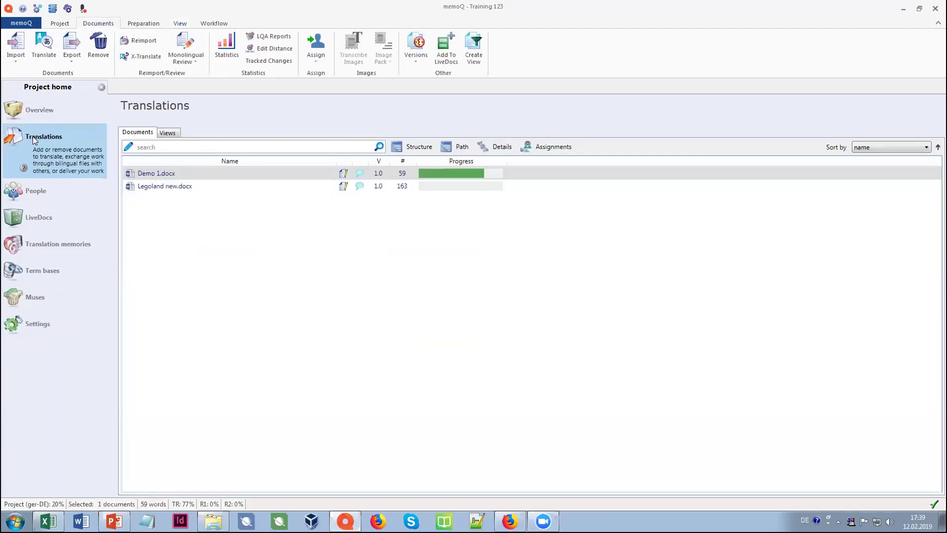
double_click(157, 174)
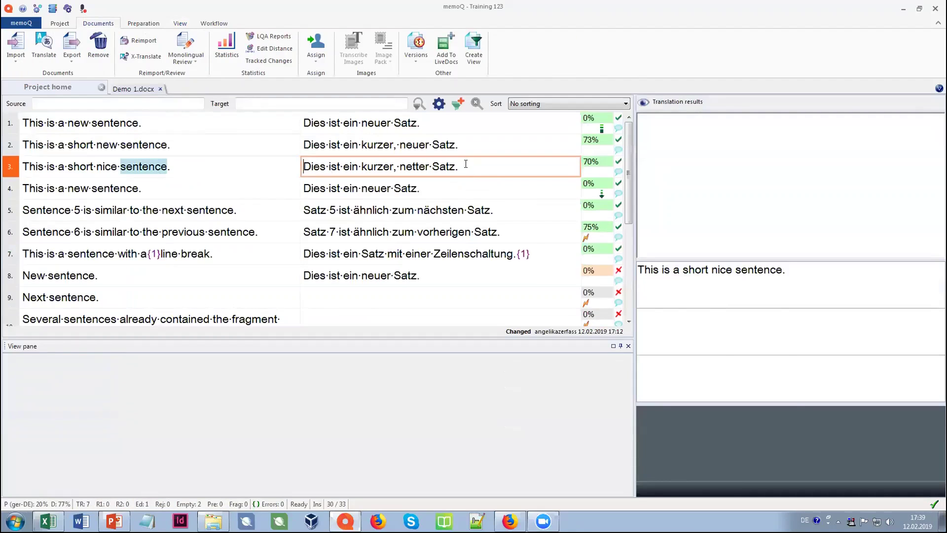
drag(399, 167, 429, 167)
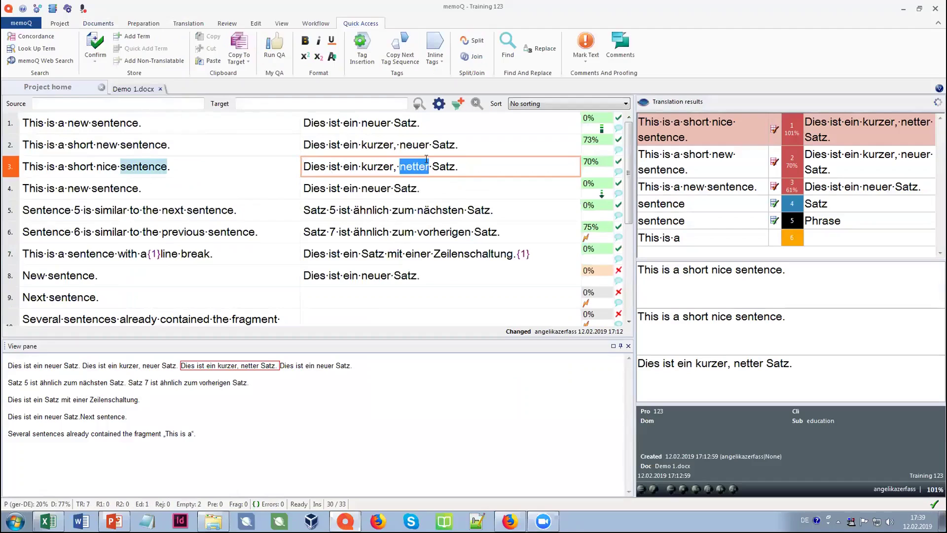
text(schn)
key(BackSpace)
text(öner)
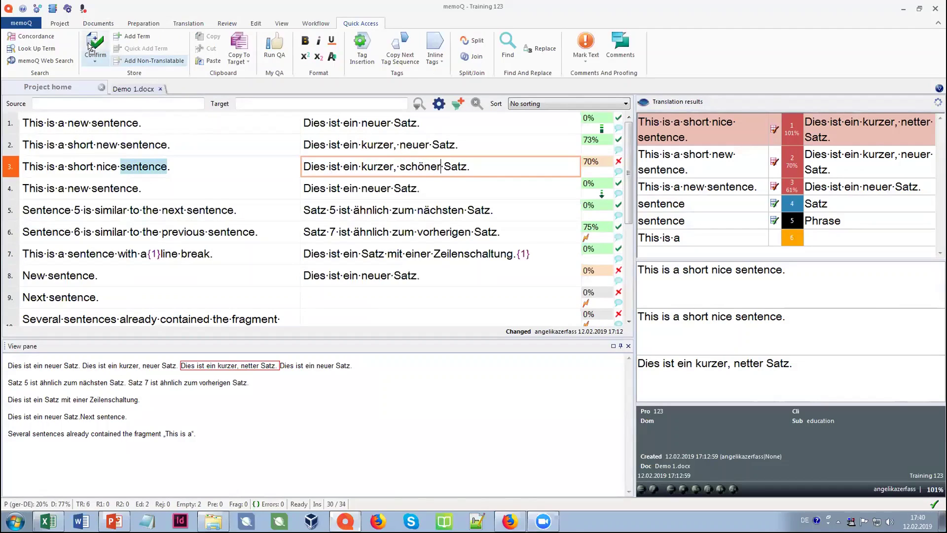
click(95, 43)
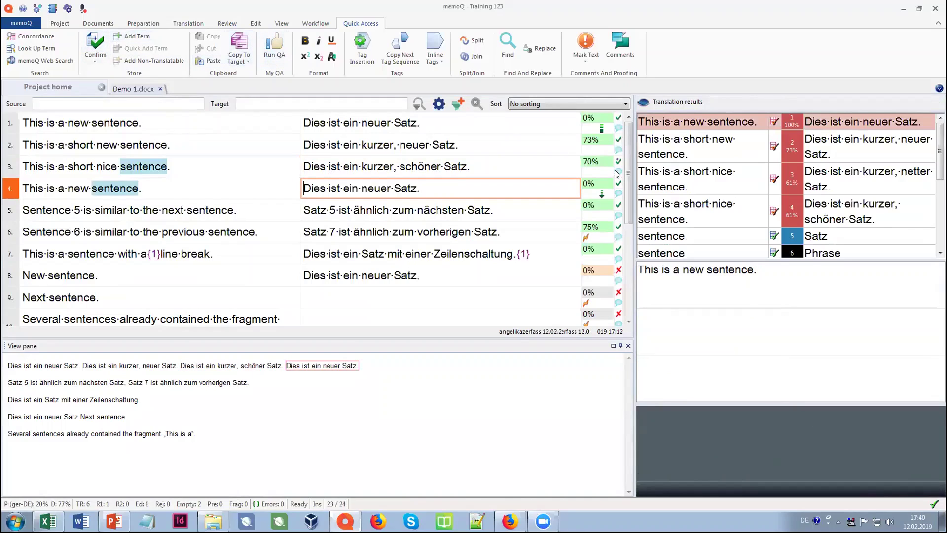
- Examine the row status options in the advanced segment filters, including Translator confirmed, without applying a filter
mouse_move(619, 161)
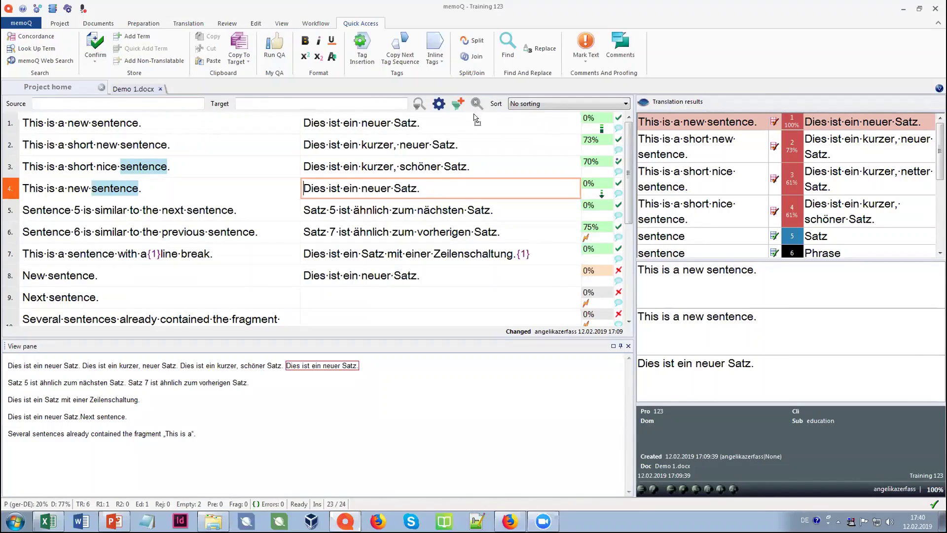
click(442, 107)
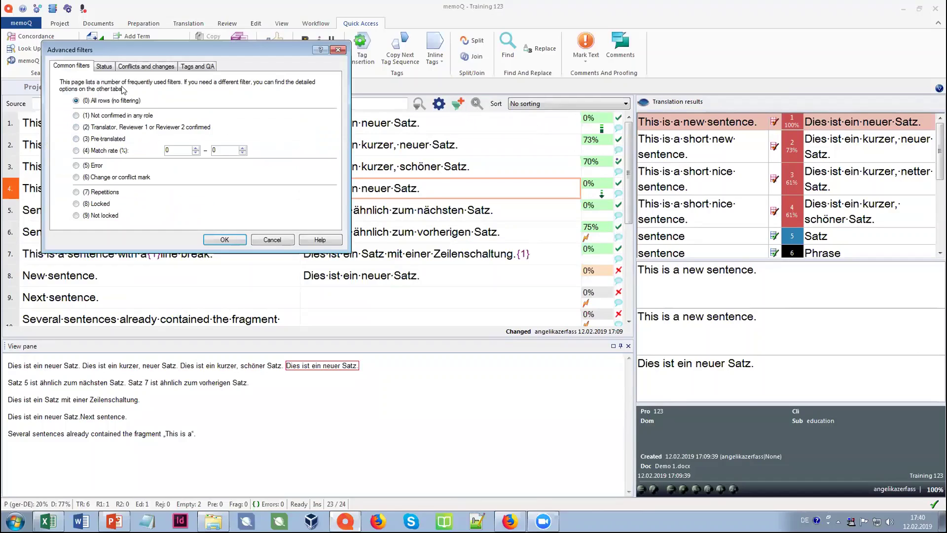
click(106, 67)
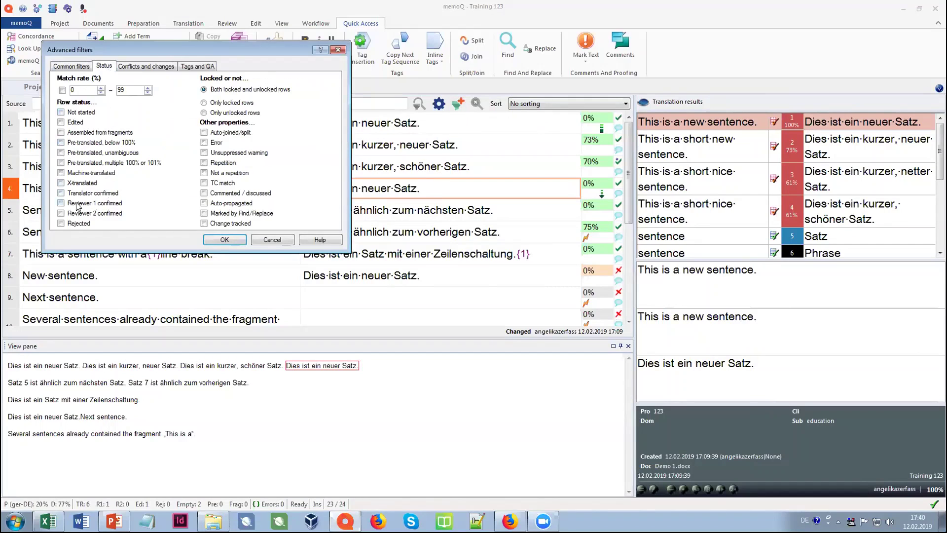
click(60, 193)
click(61, 193)
click(262, 240)
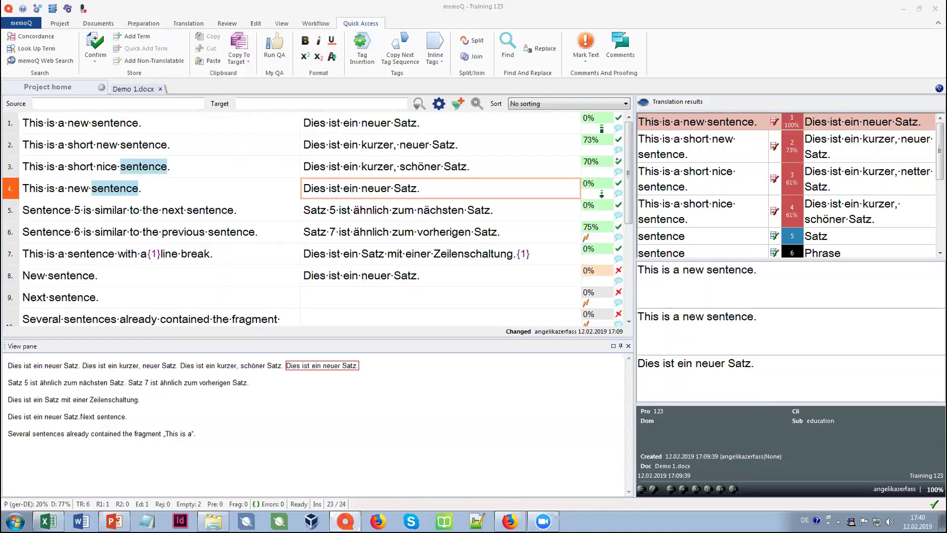
- Create a new local LiveDocs corpus named My corpus for the project
click(48, 87)
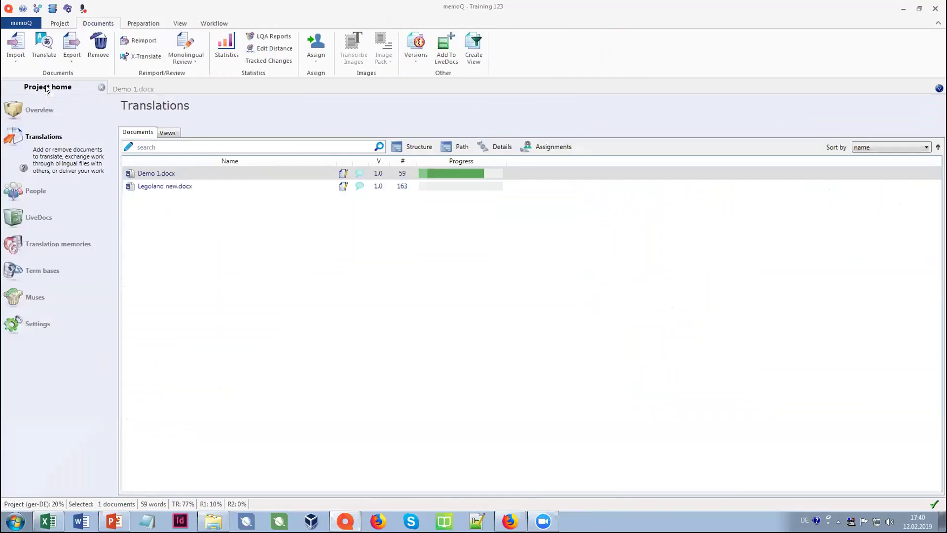
click(42, 219)
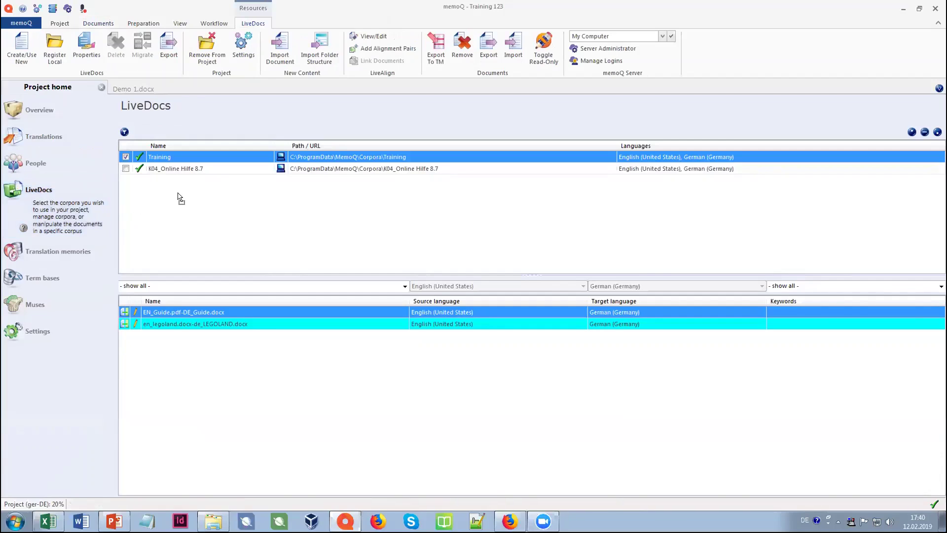
click(23, 55)
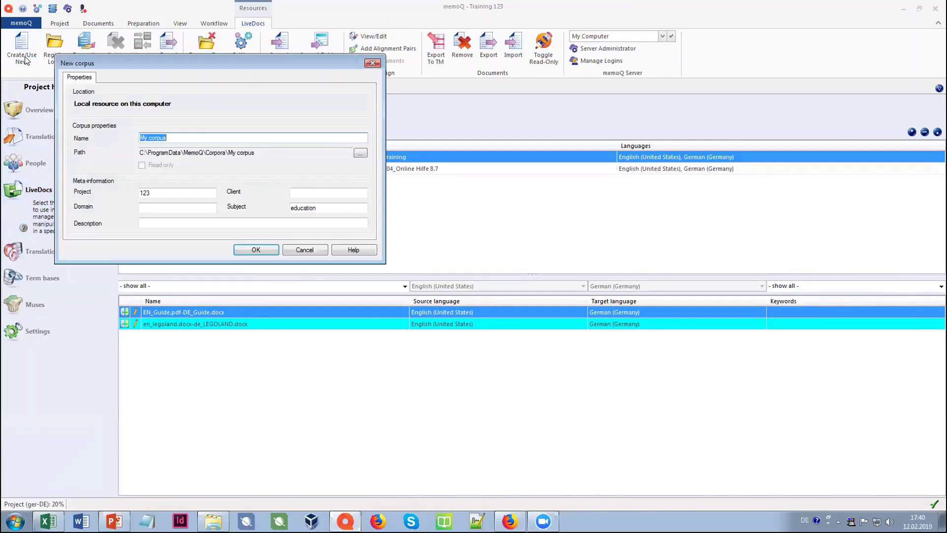
click(262, 249)
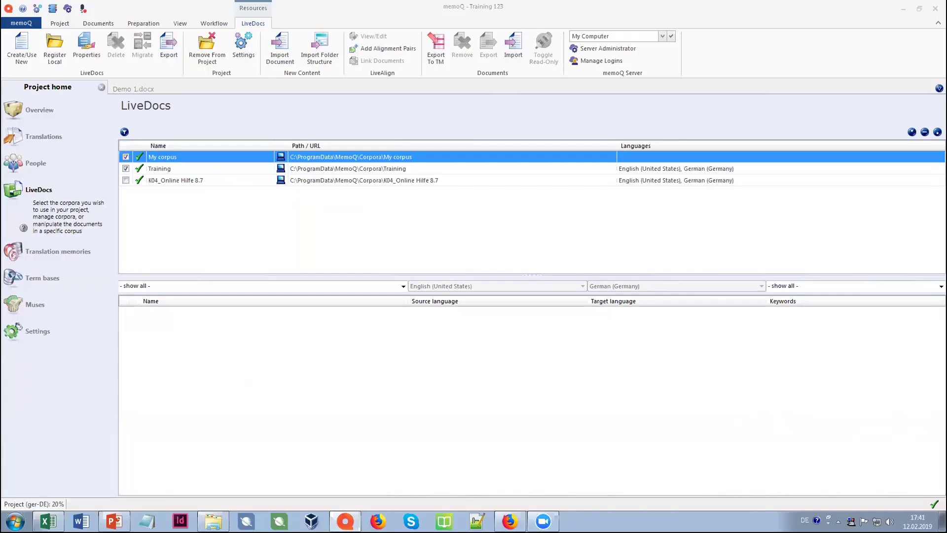
- Reopen Demo 1.docx and add the warning note "schön is nicer than nice" to the target of segment 3
click(57, 137)
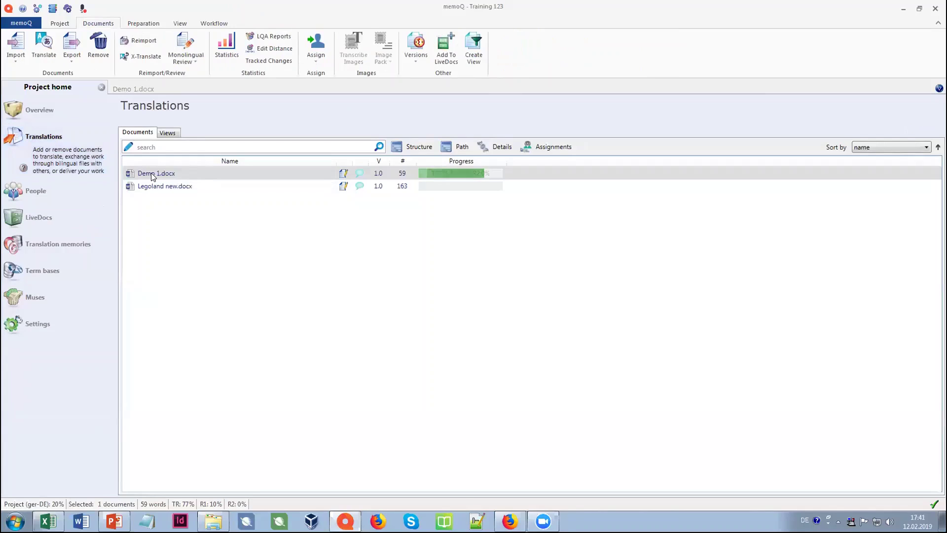
double_click(152, 173)
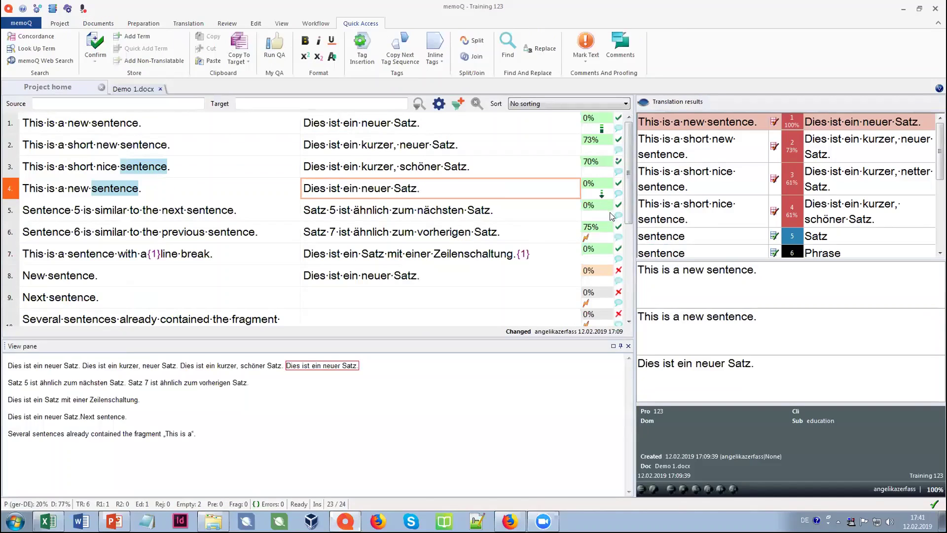
click(618, 174)
click(618, 176)
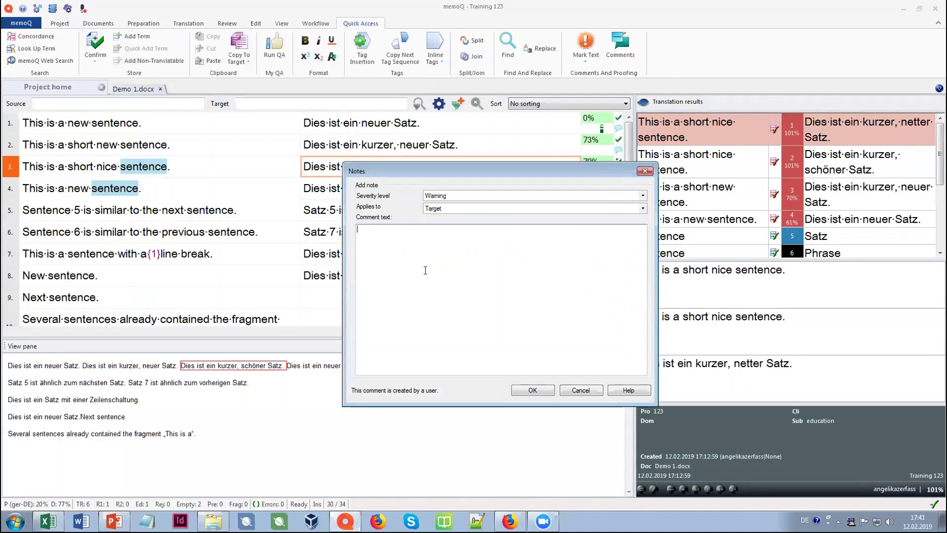
text(schön is nicer than nice)
drag(456, 167, 442, 212)
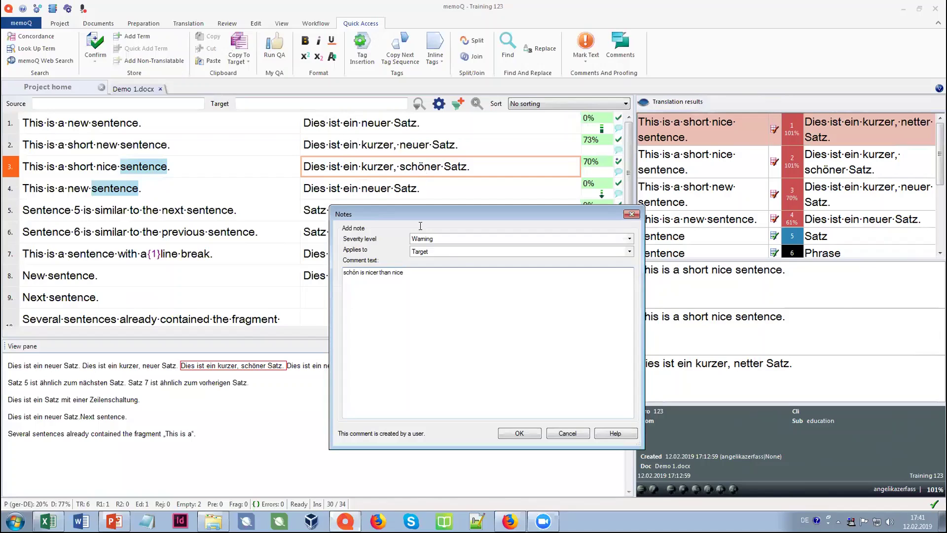
click(508, 432)
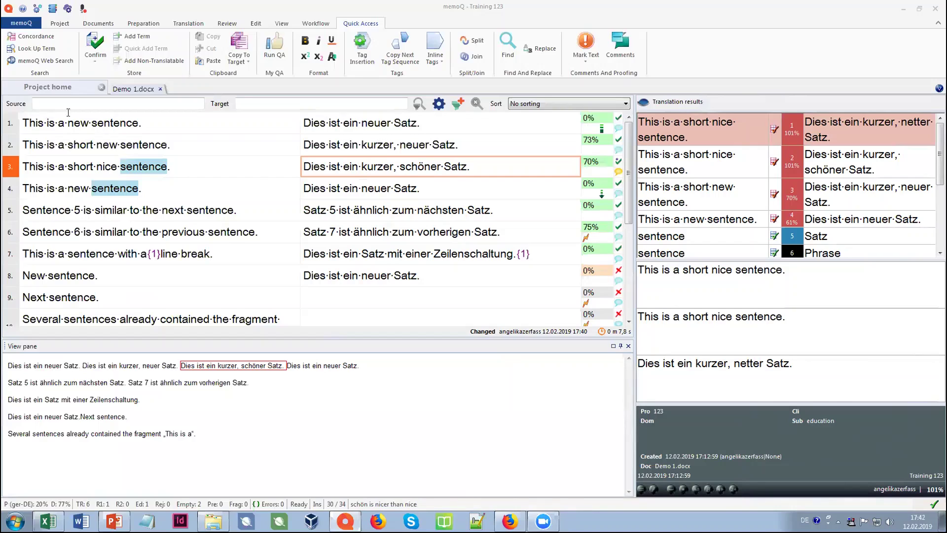
- Review the installed TM plugins and terminology plugins in the program options, skipping the server login
click(70, 88)
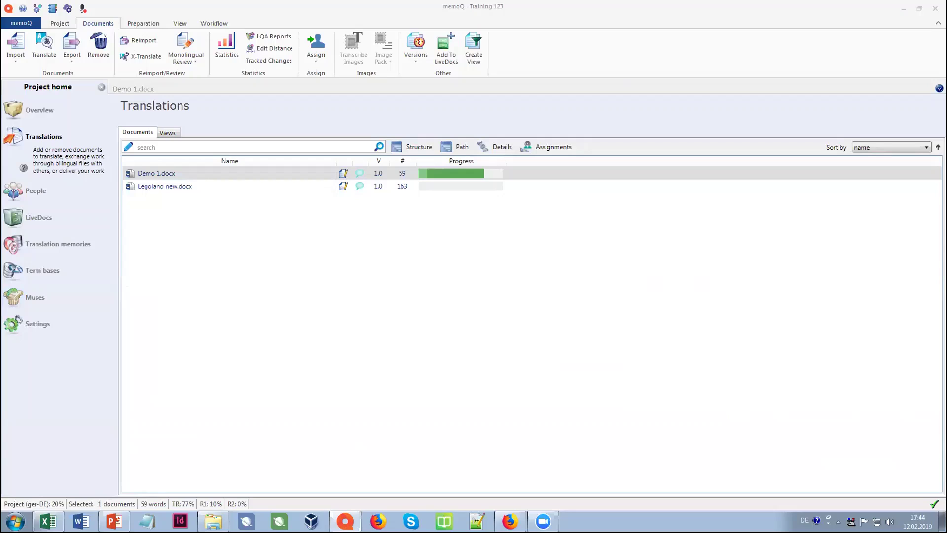
click(36, 9)
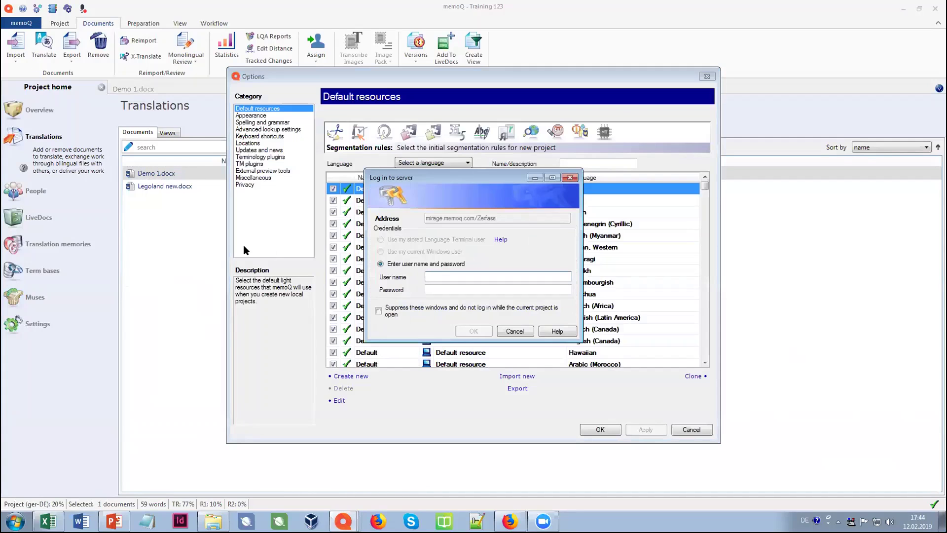
click(514, 329)
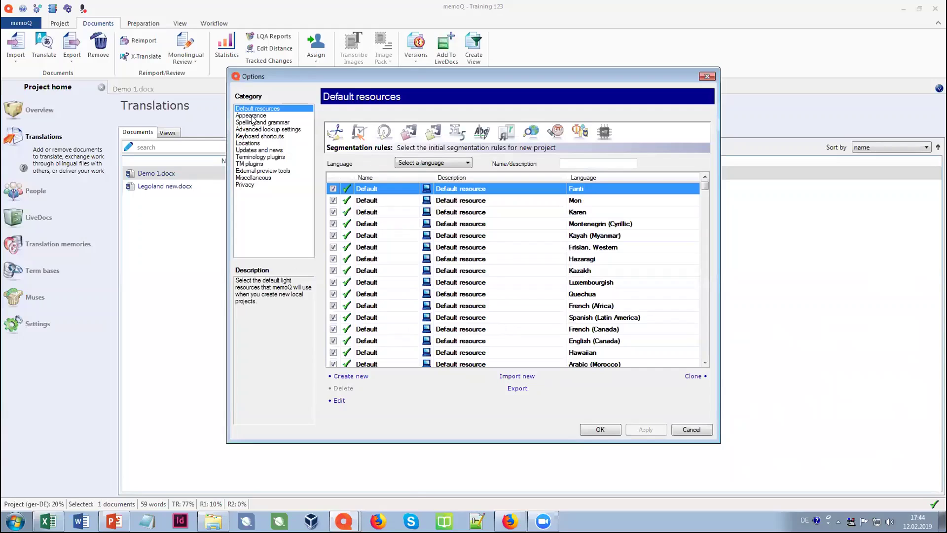
click(256, 164)
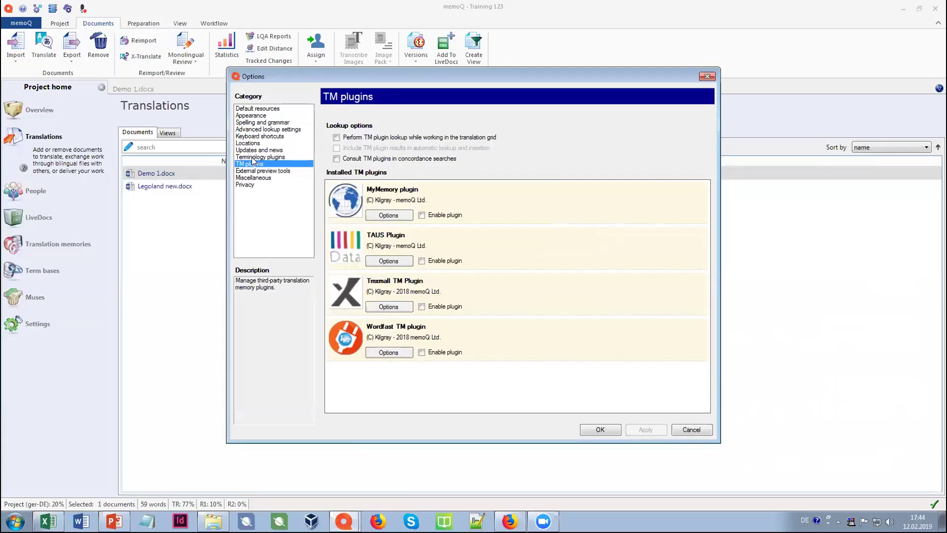
click(251, 157)
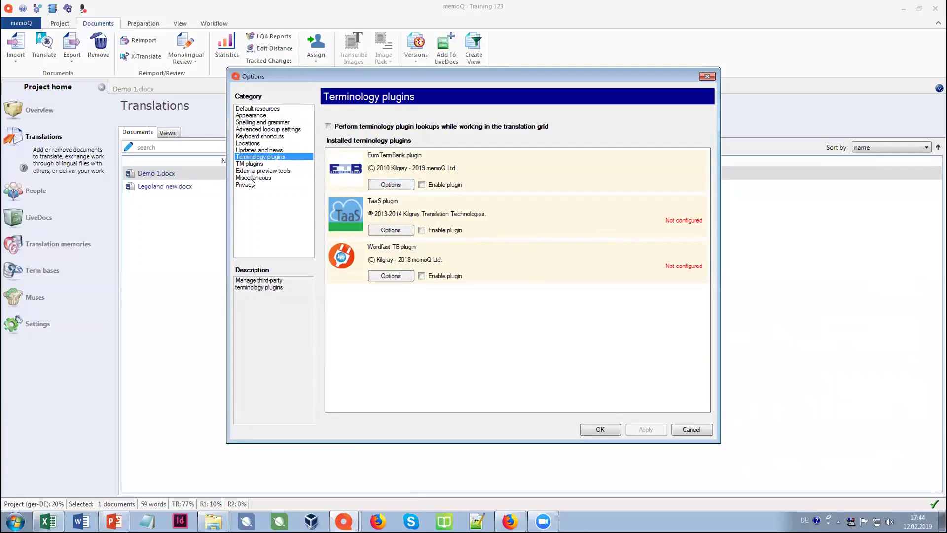
click(601, 430)
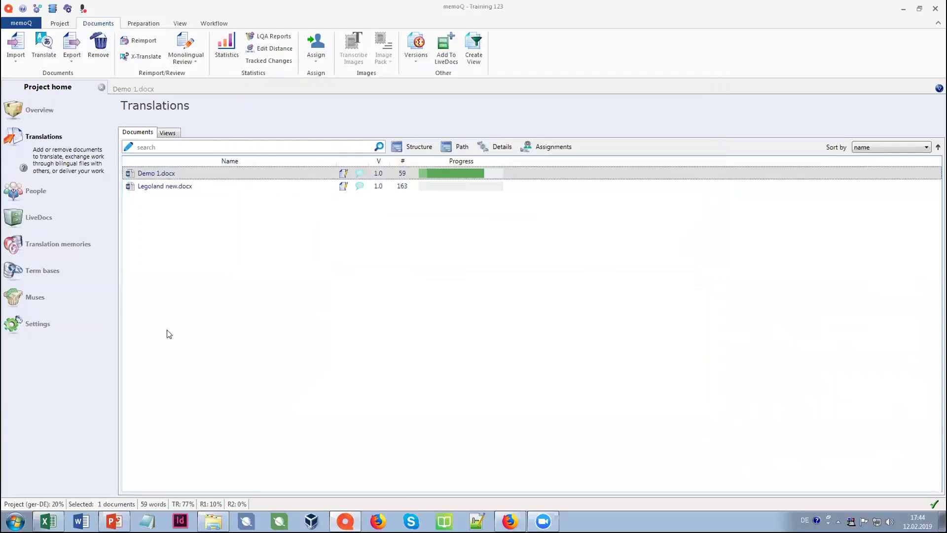
- Inspect the available services in the Machine Translation settings resource of the project, leaving them unedited
click(39, 319)
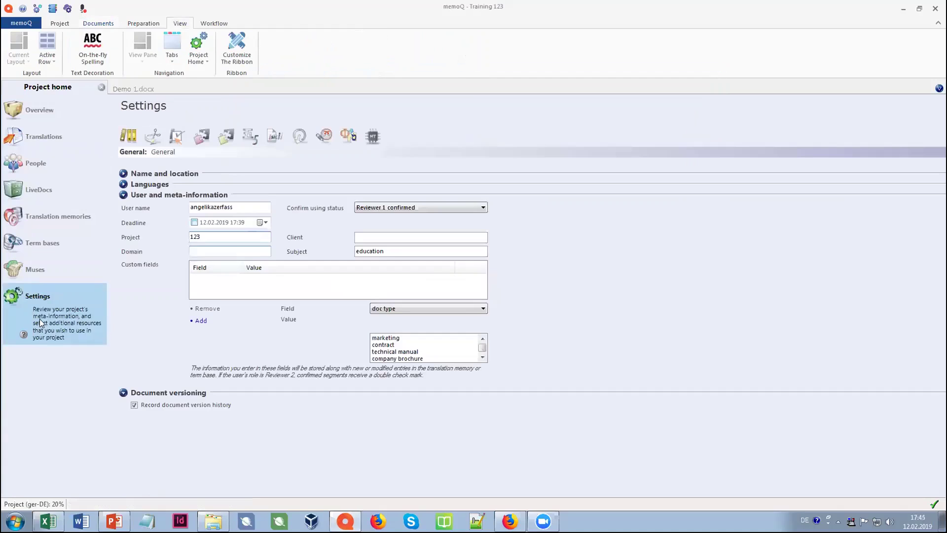
click(373, 136)
click(134, 469)
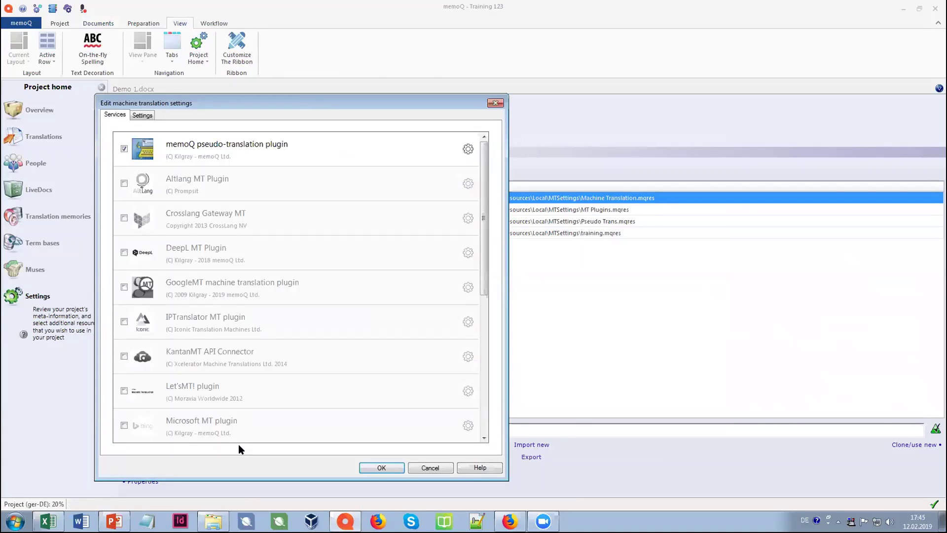
click(423, 466)
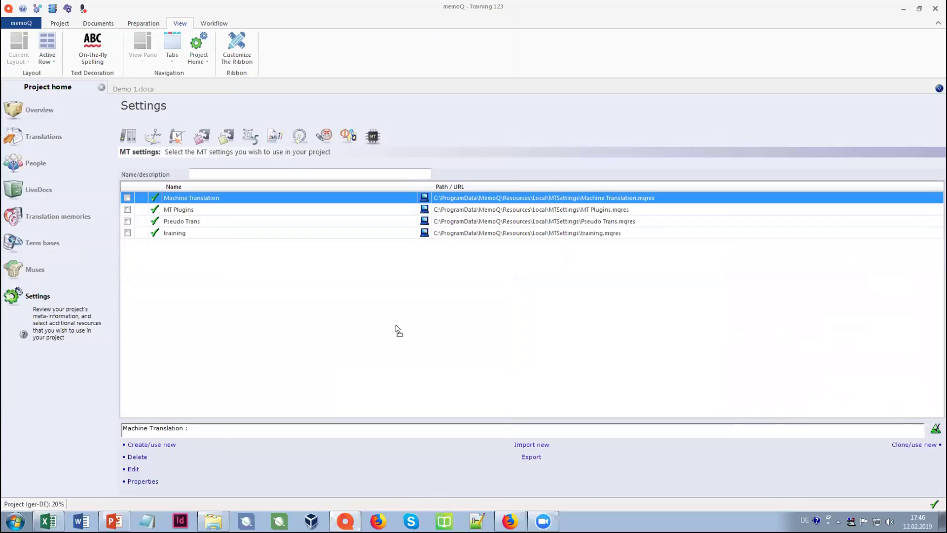
- Look at the backup and restore commands on the dashboard and reopen the Training 123 project
click(100, 89)
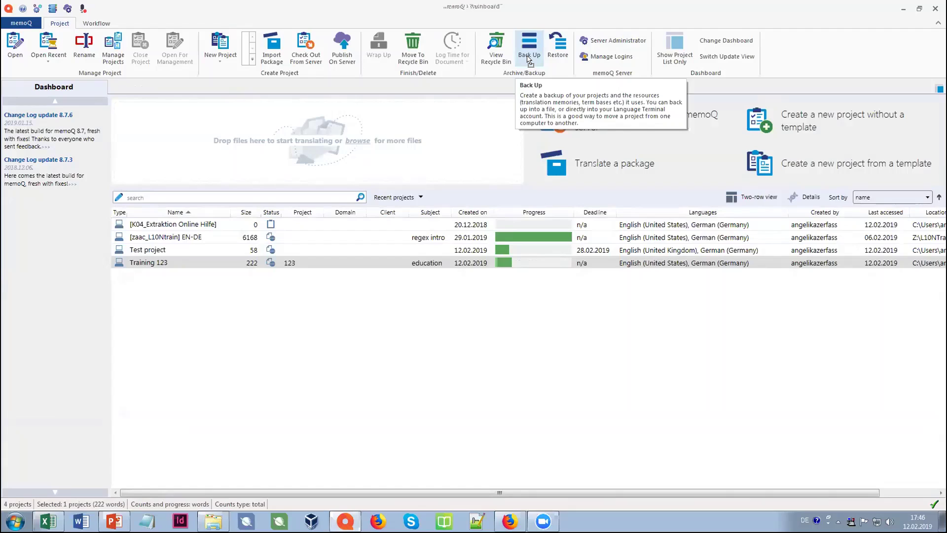
click(558, 60)
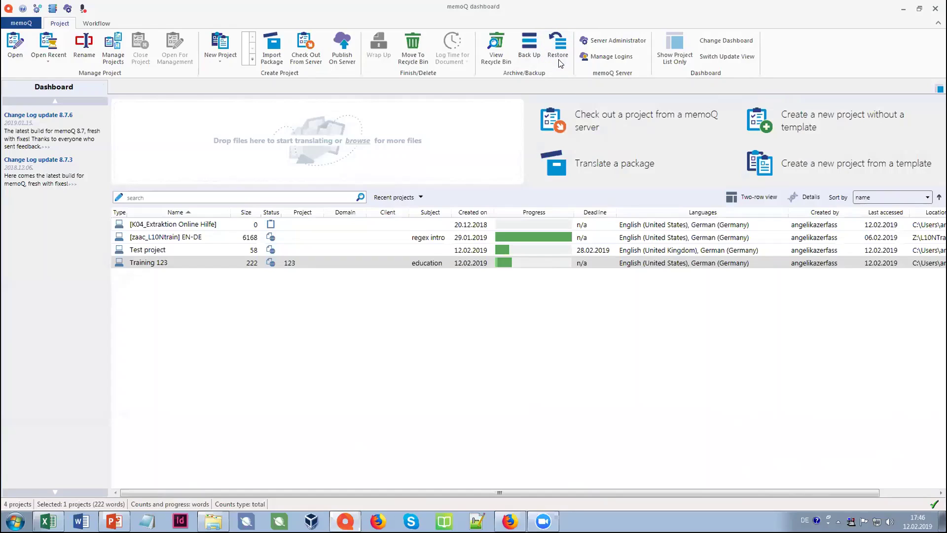
double_click(183, 264)
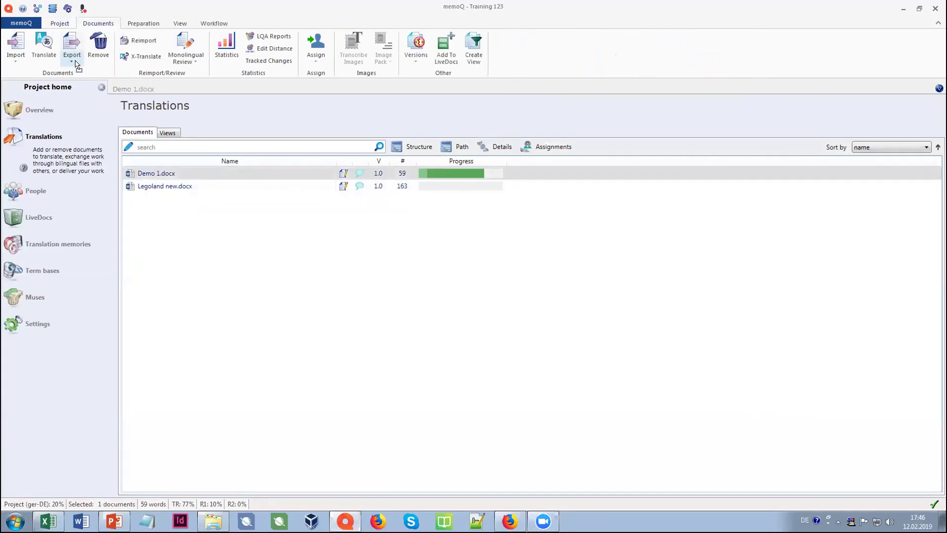
- Examine the bilingual export formats for Demo 1.docx, including Two-column RTF, without exporting
click(77, 64)
click(72, 99)
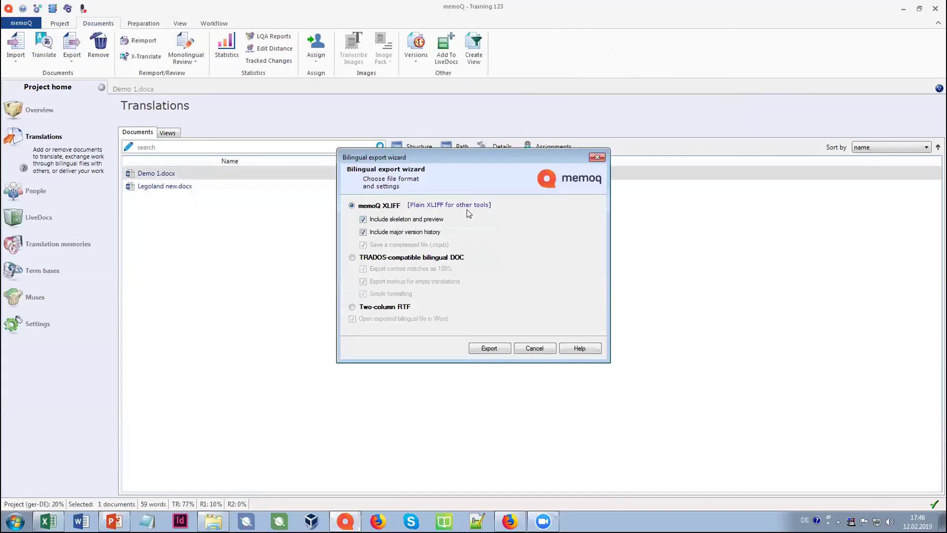
click(387, 307)
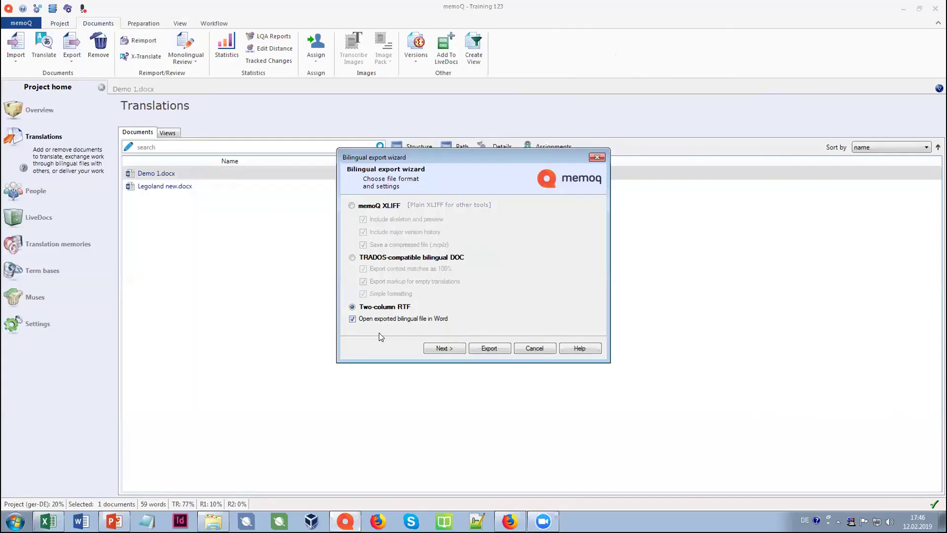
click(535, 348)
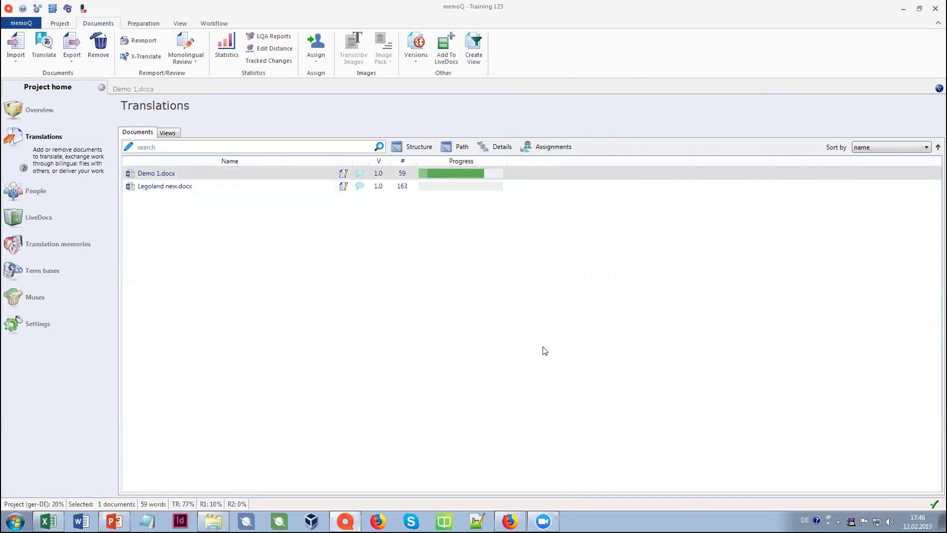